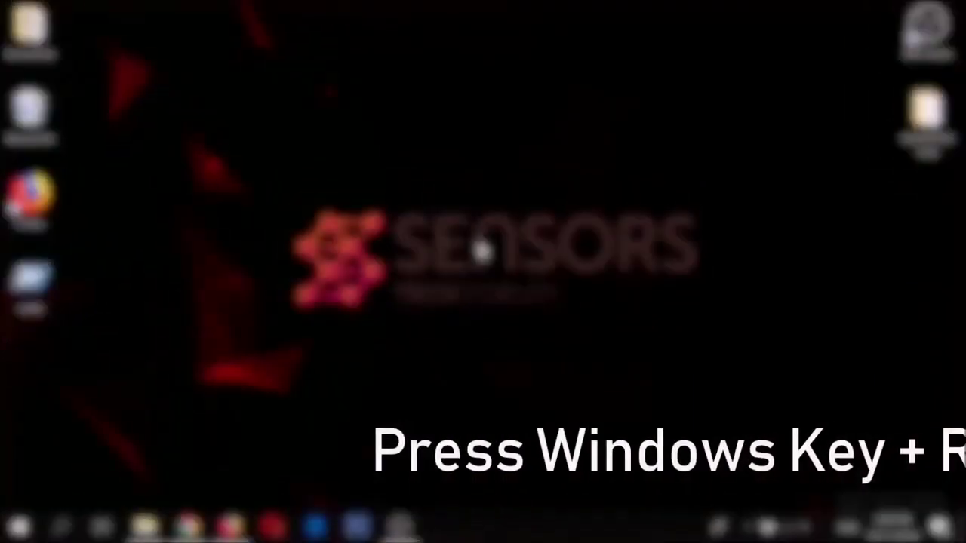
Step: Run MSCONFIG and enable Safe boot with the Minimal option in the boot settings of System Configuration
key(super+r)
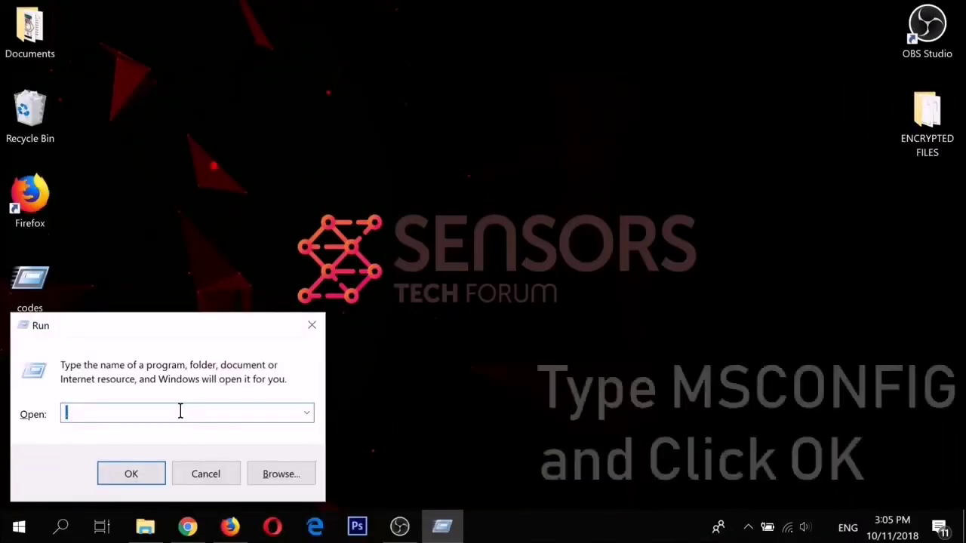
text(MSCONFIG)
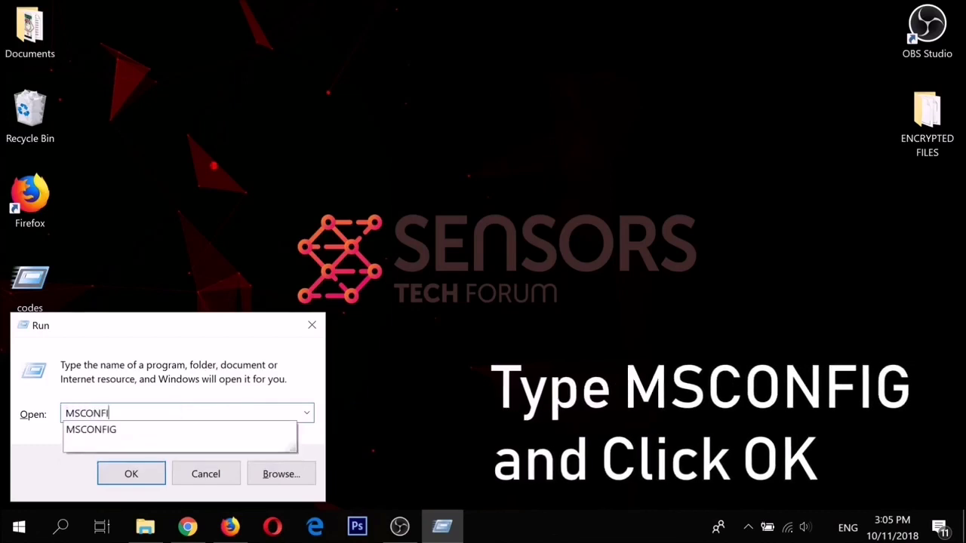
click(156, 475)
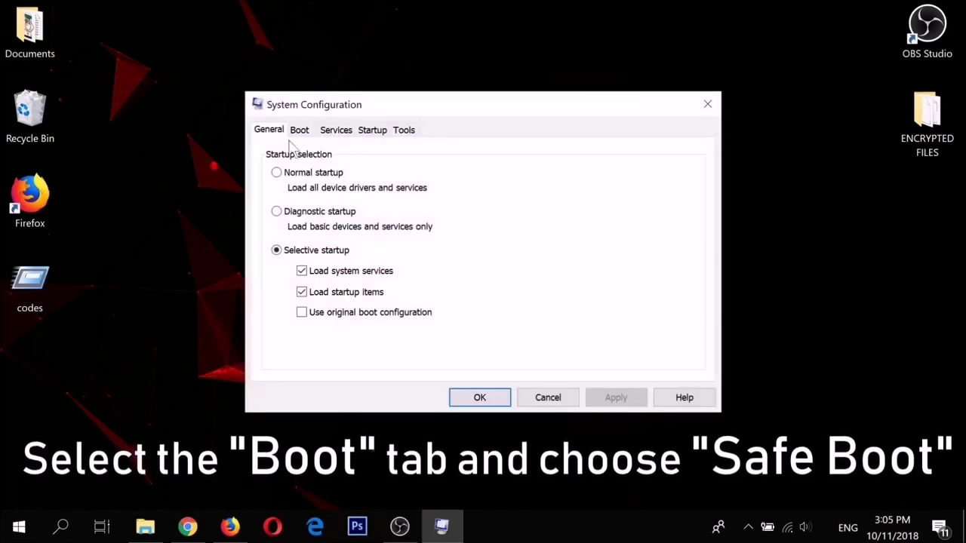
click(298, 130)
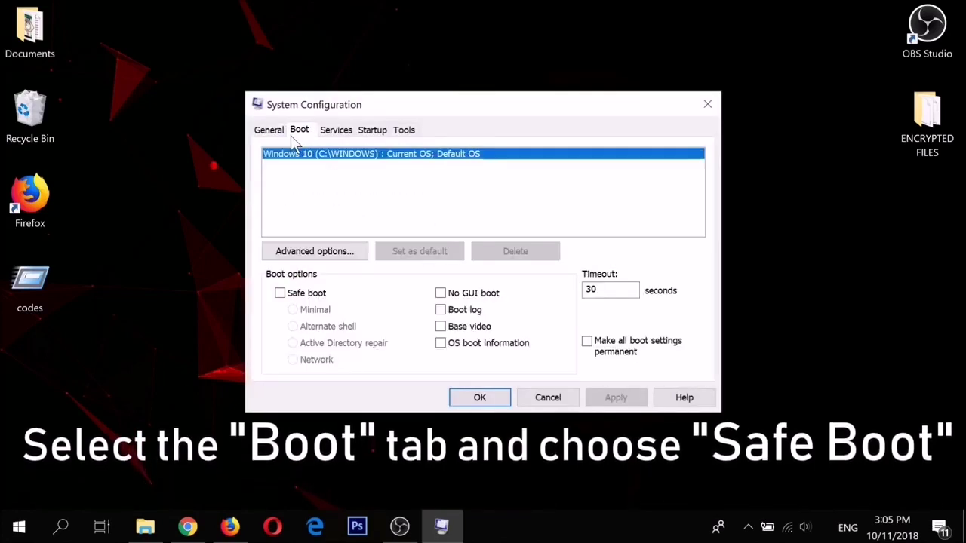
click(281, 294)
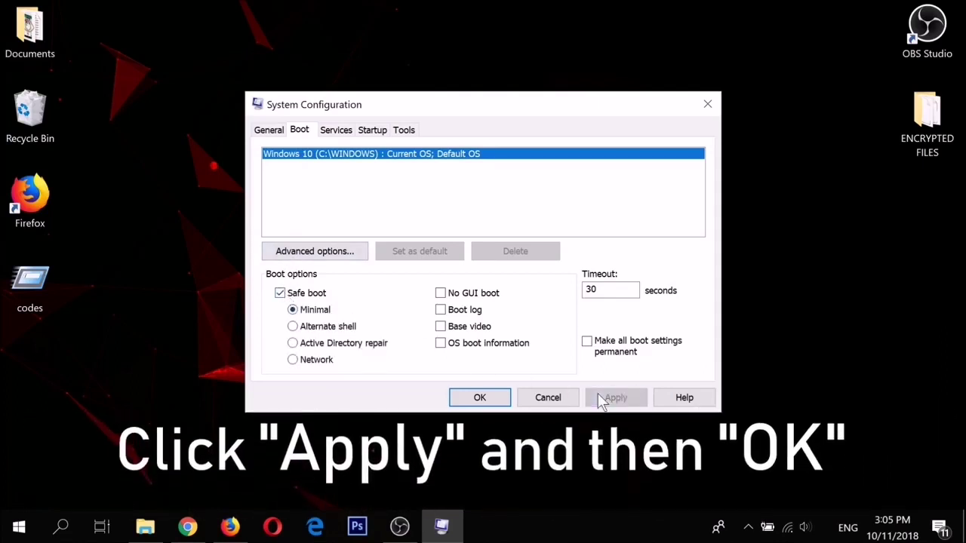
click(479, 398)
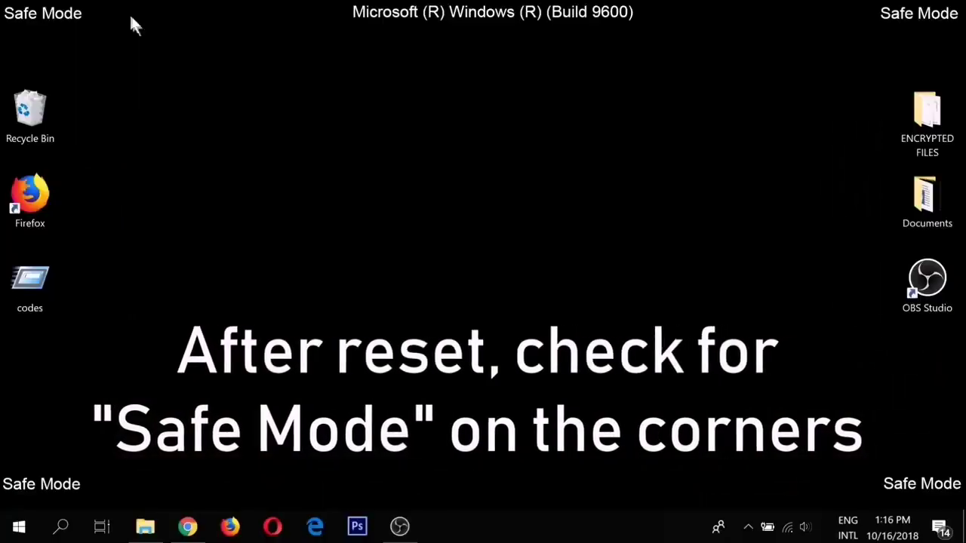
drag(114, 4, 5, 38)
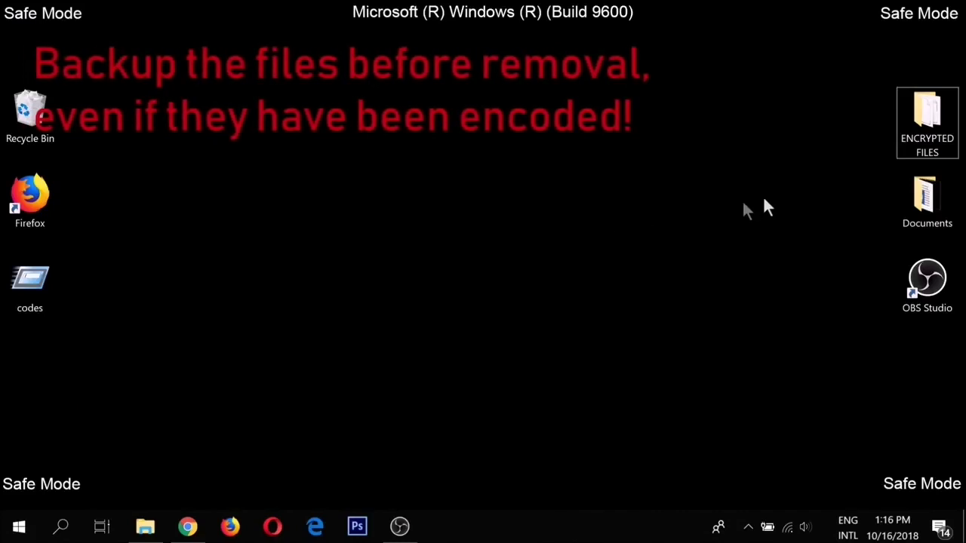
Step: Back up the ENCRYPTED FILES desktop folder by copying it to FLASH DRIVE (G:), and close This PC
right_click(924, 149)
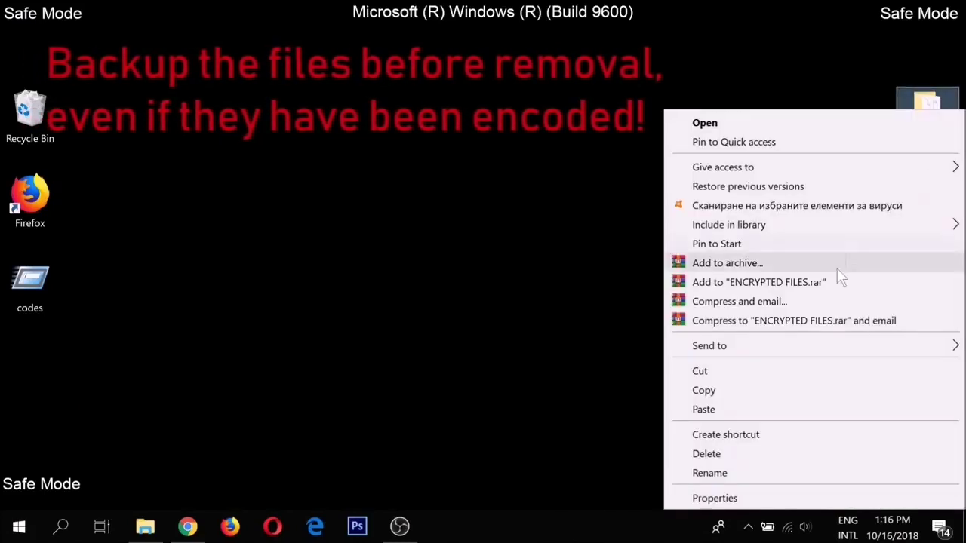
click(780, 390)
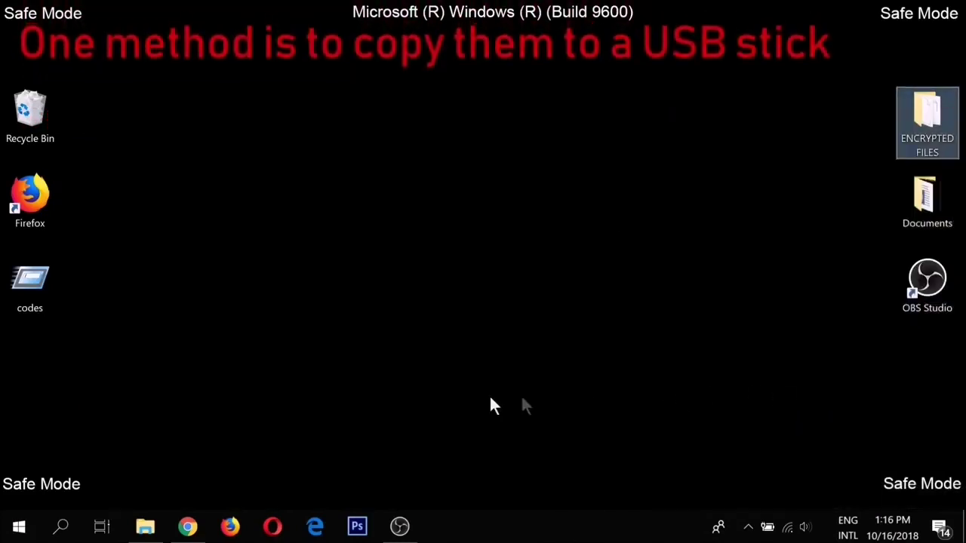
click(65, 528)
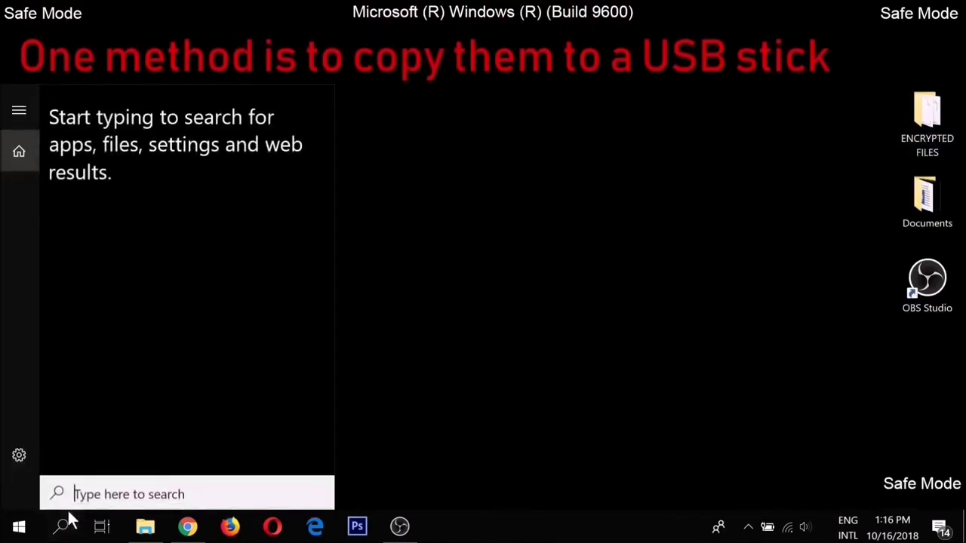
text(This)
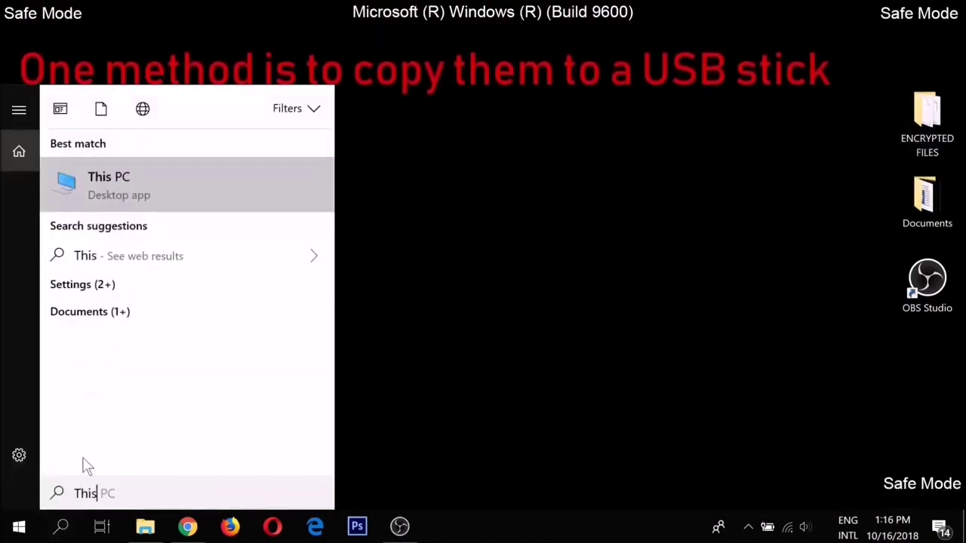
click(194, 202)
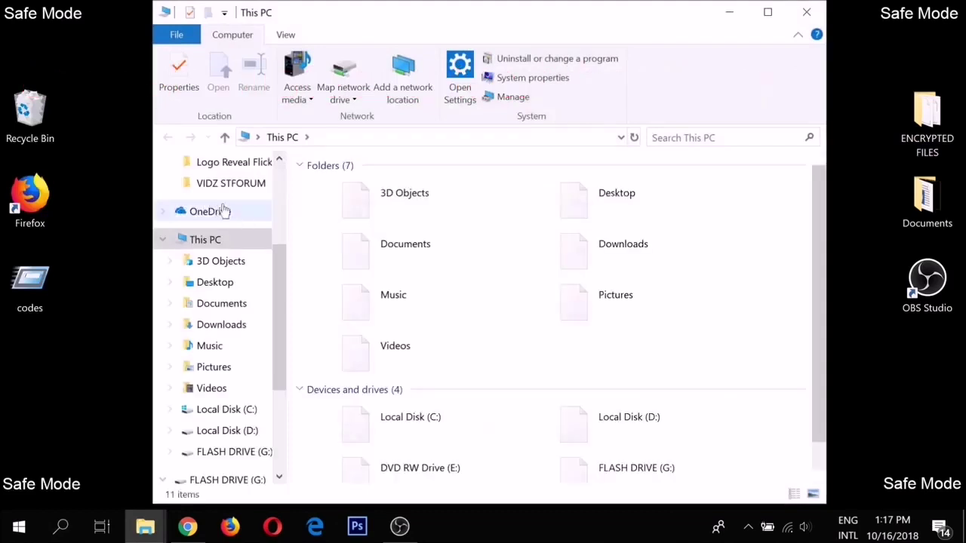
right_click(622, 472)
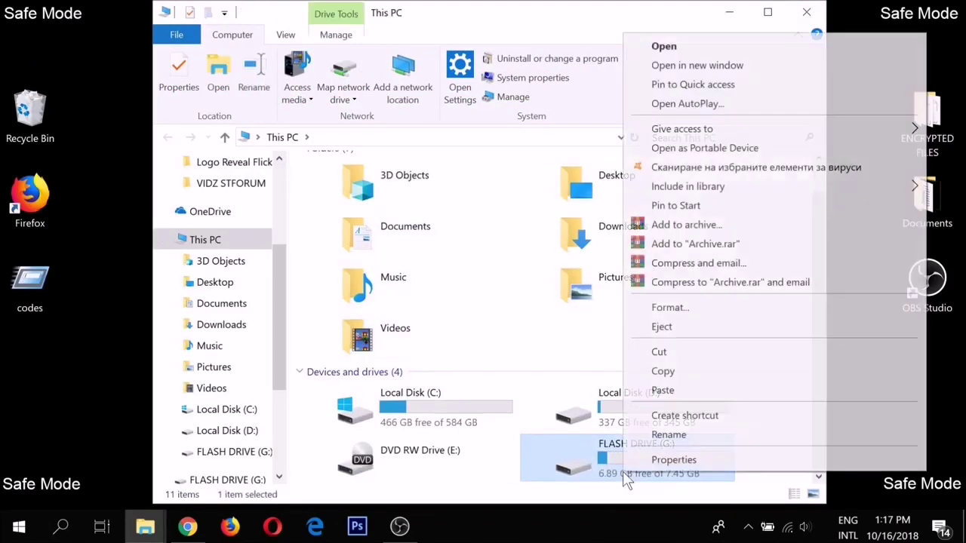
click(662, 391)
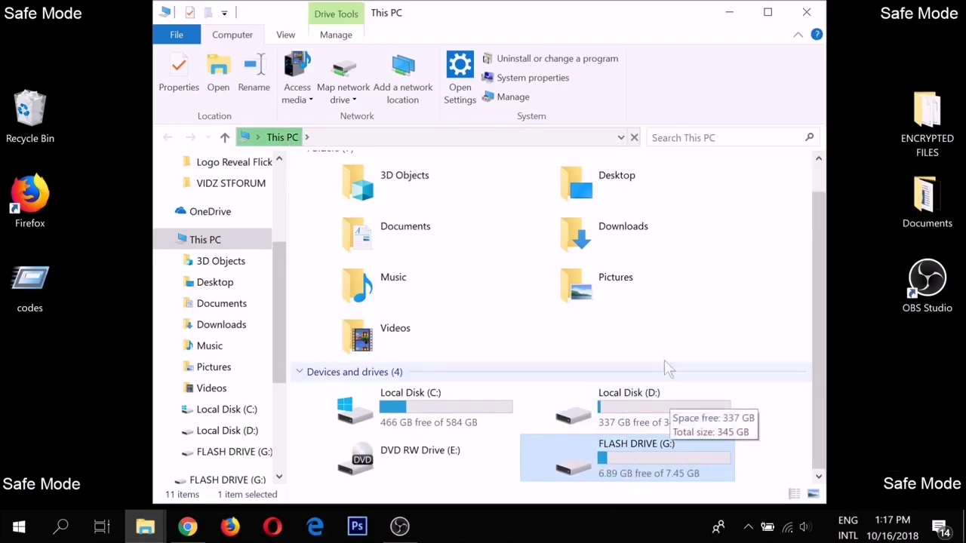
click(823, 10)
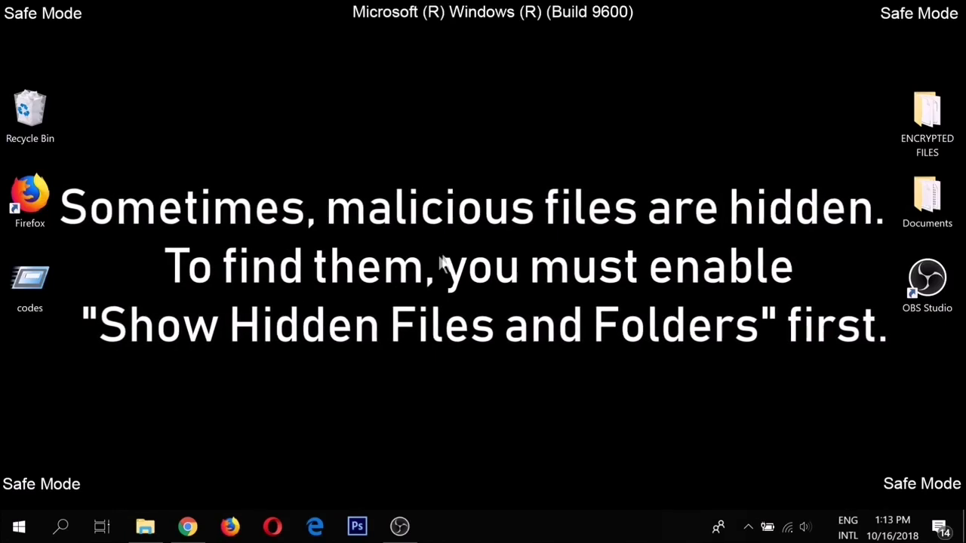
Step: Find the Show hidden files and folders setting and enable showing hidden files, folders and drives
click(45, 534)
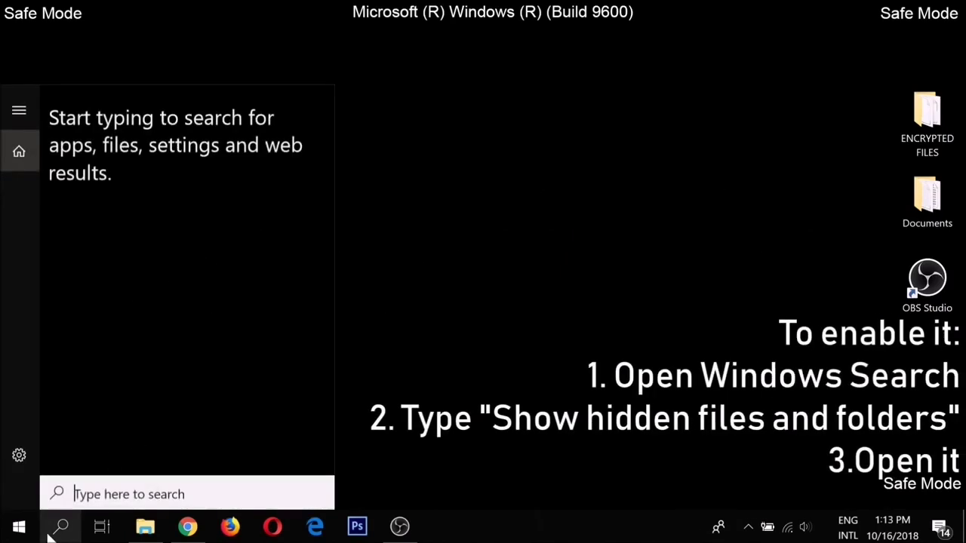
text(Show)
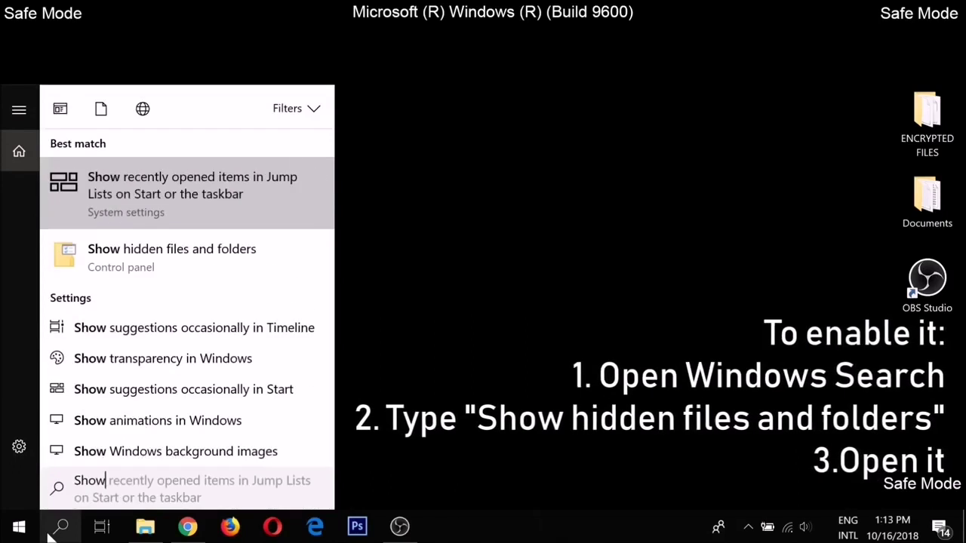
click(151, 276)
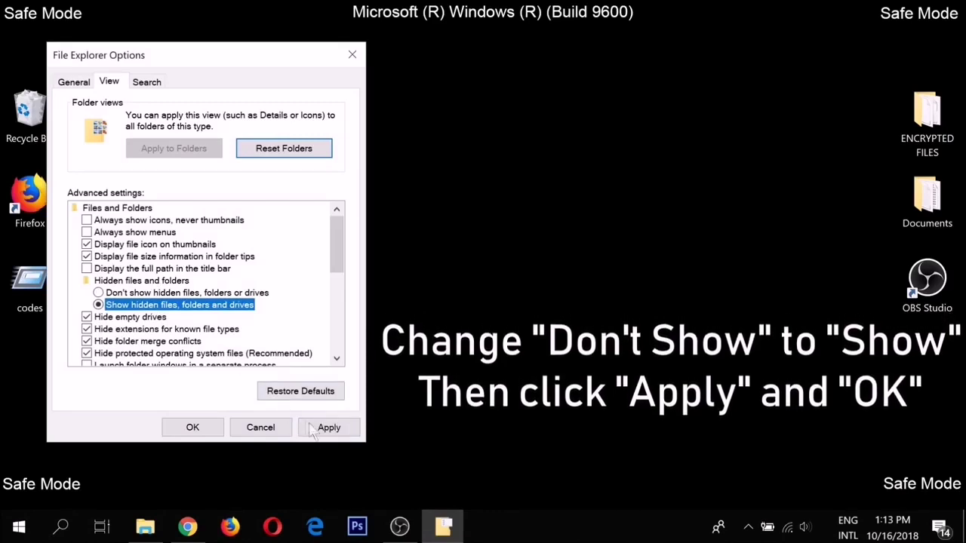
click(314, 429)
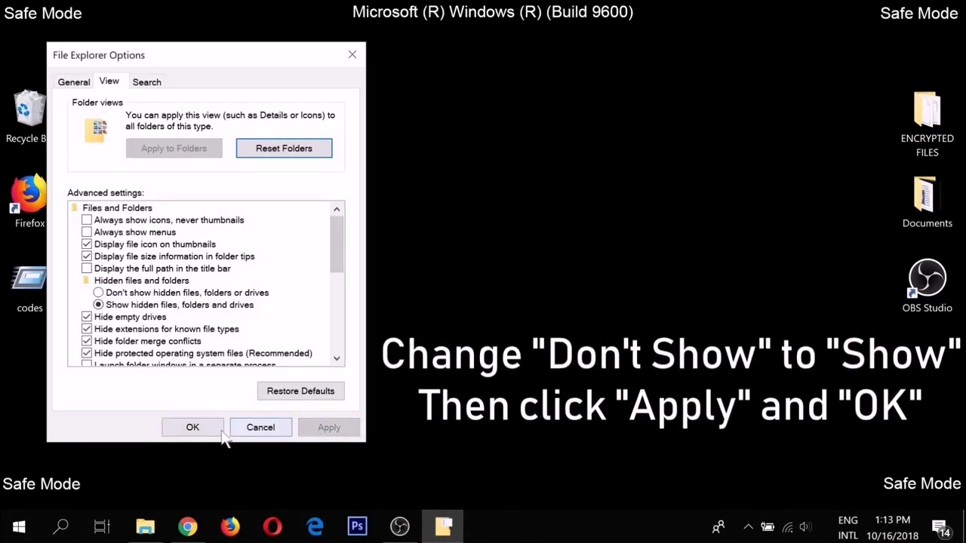
click(217, 432)
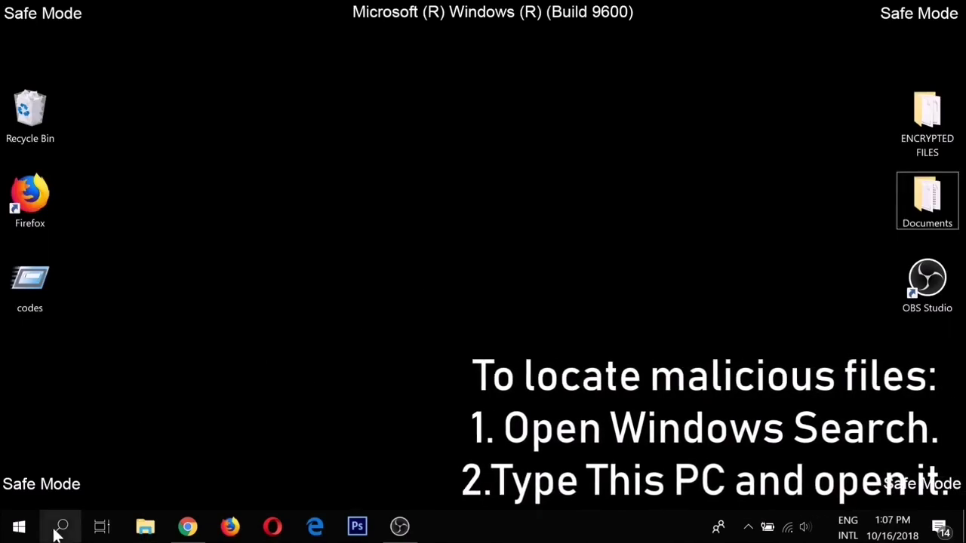
Step: Open This PC and search it for "fileextension:exe THE VIRUS"
click(60, 528)
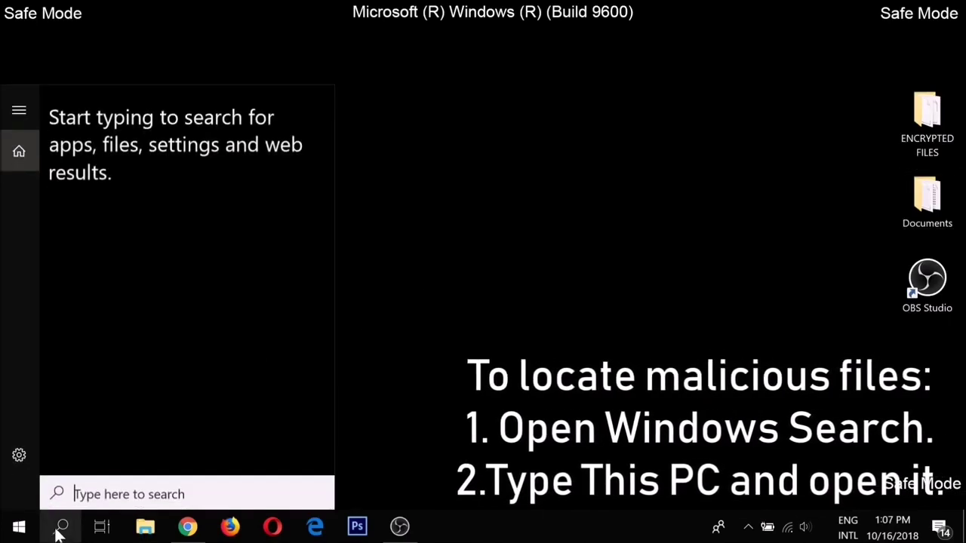
text(T)
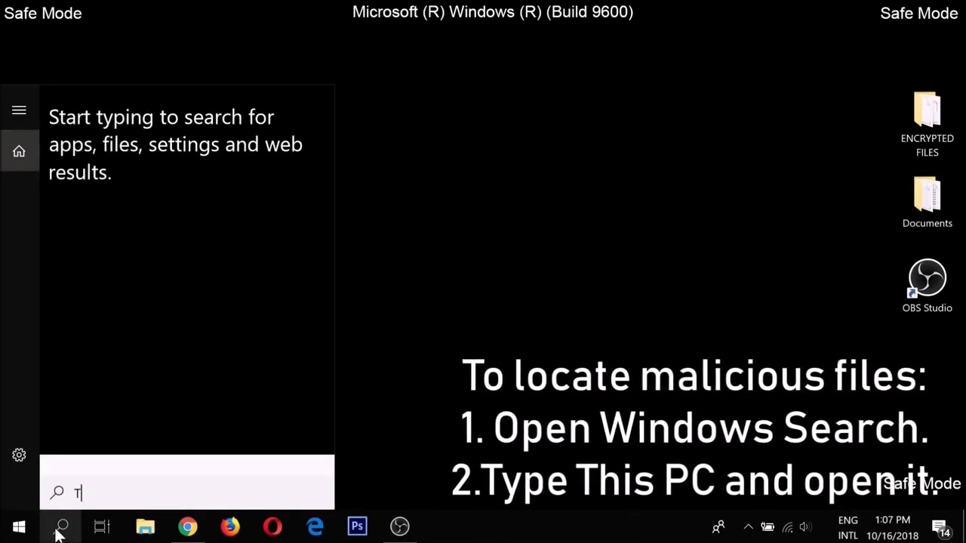
text(his PC)
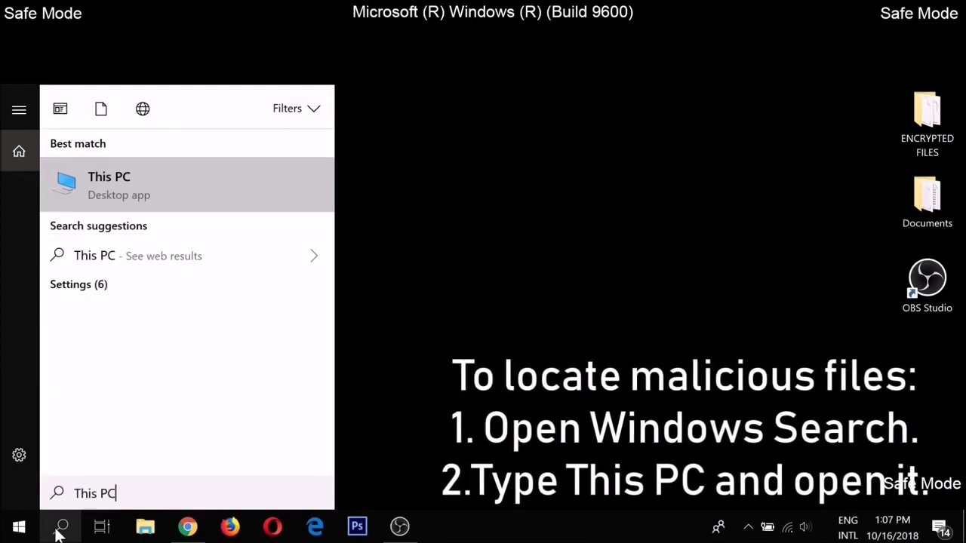
click(123, 200)
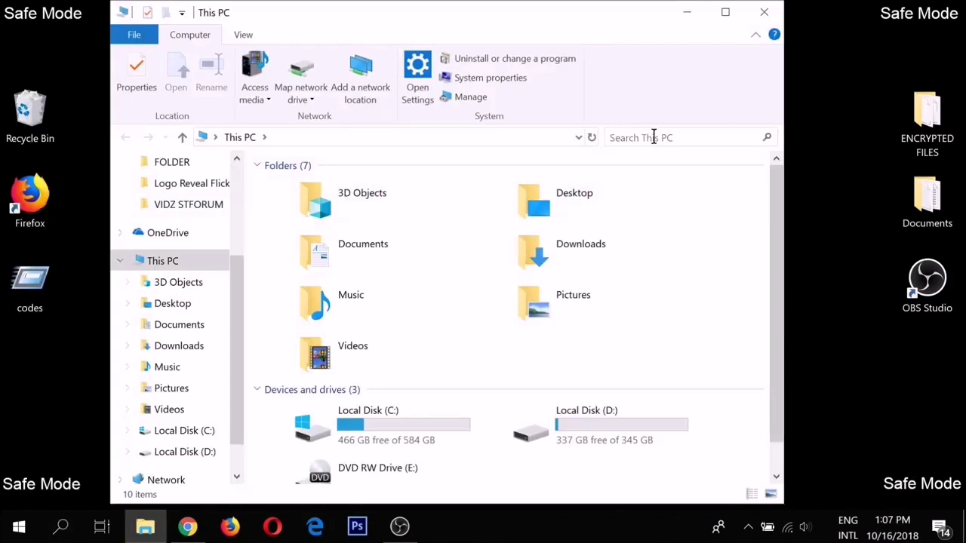
click(654, 136)
text(fileextension)
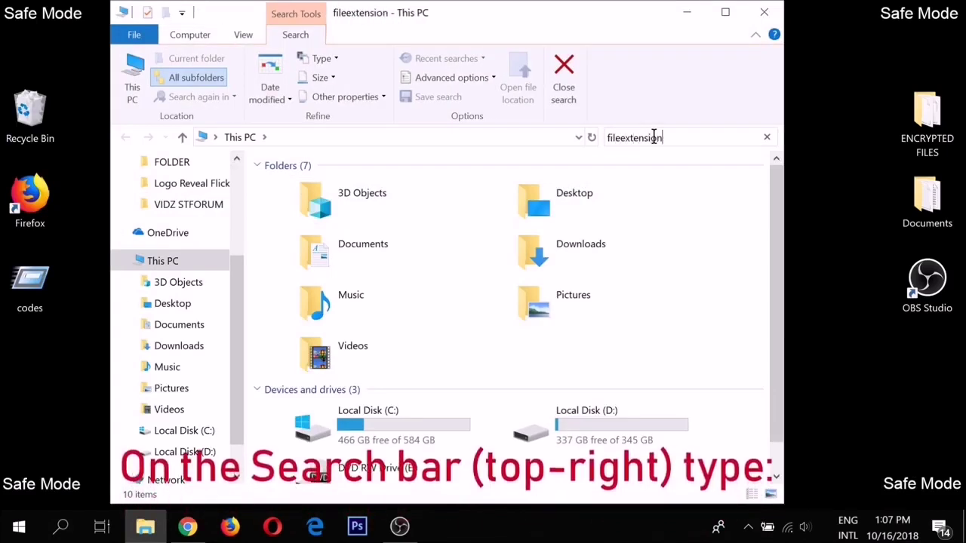
text(:exe )
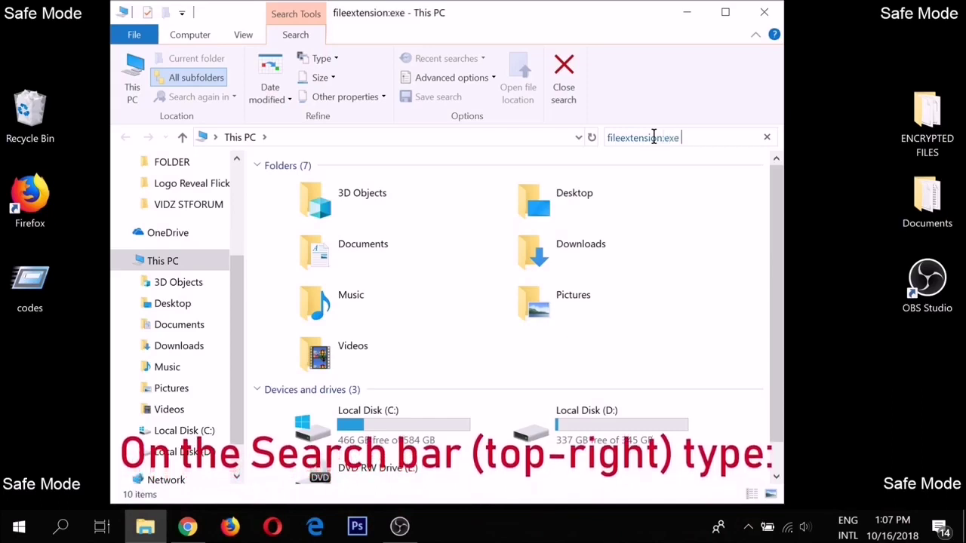
text(THE VIRUS)
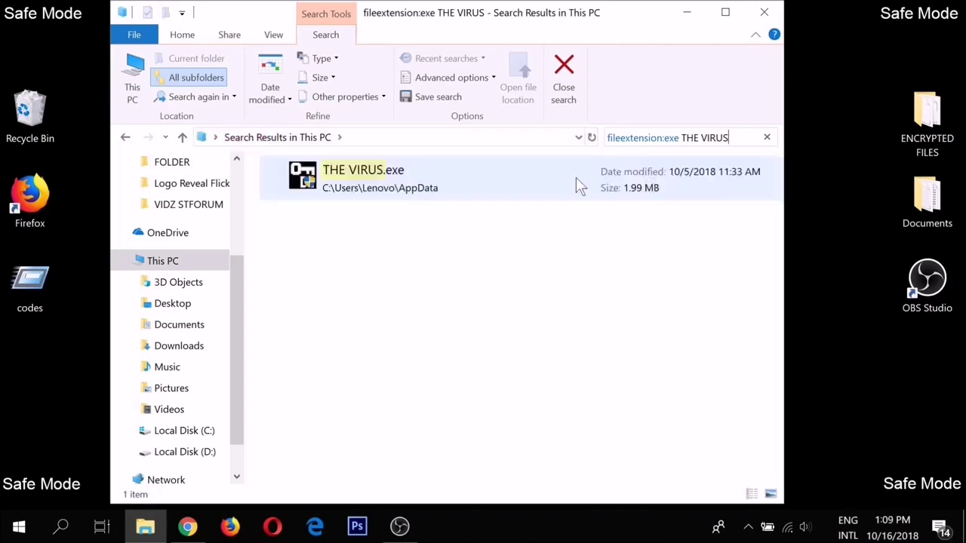
Step: Permanently delete THE VIRUS.exe from the search results and close the File Explorer window
click(564, 183)
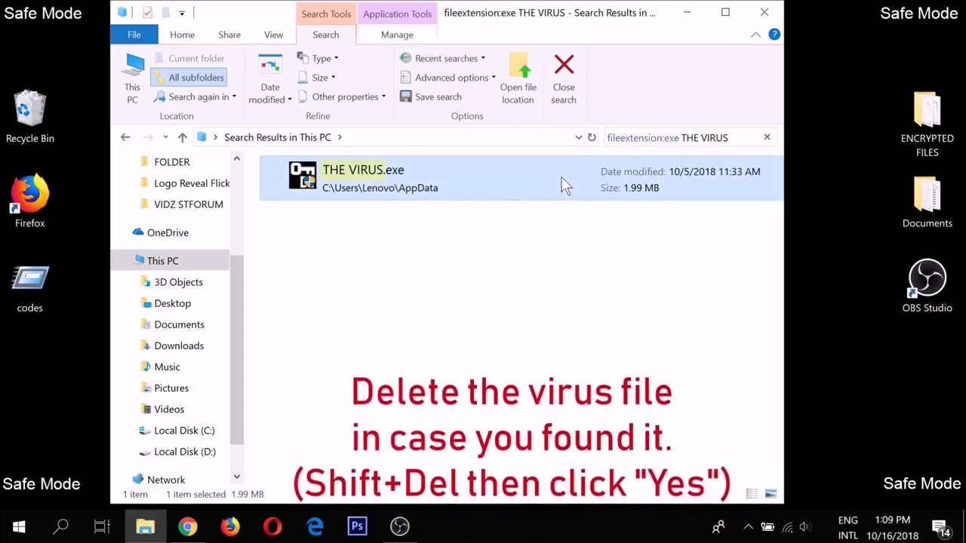
key(shift+Delete)
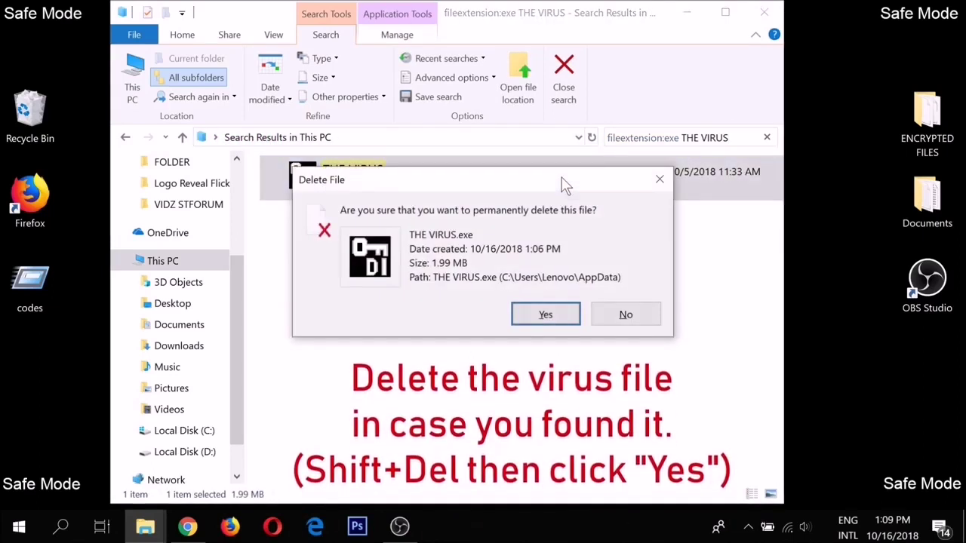
click(556, 314)
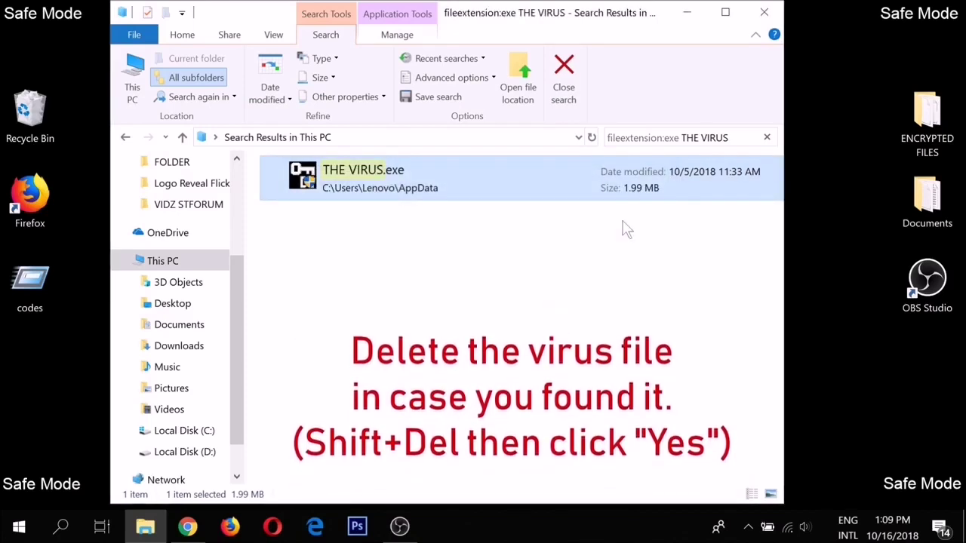
click(761, 15)
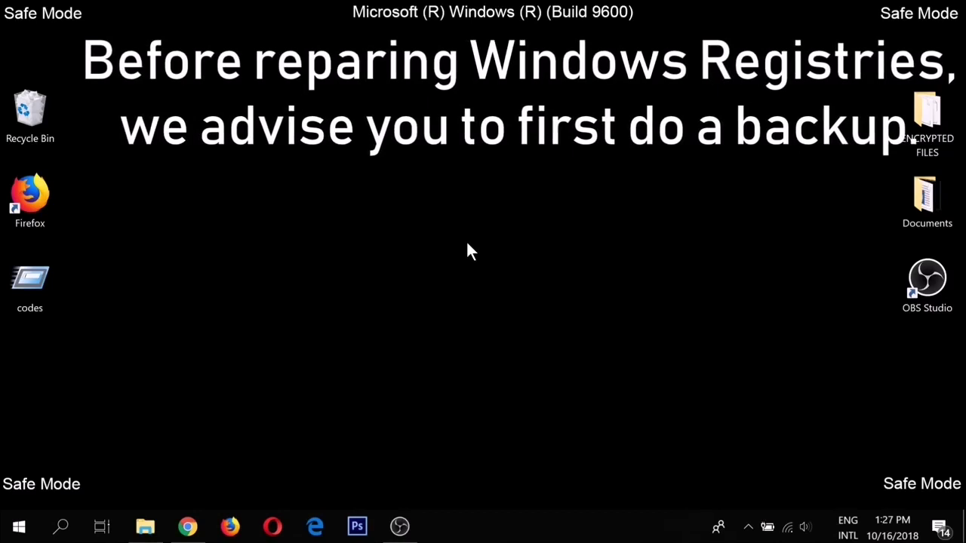
Step: Open Registry Editor and export the entire registry to the Desktop as a registration file named BACKUP
key(super+r)
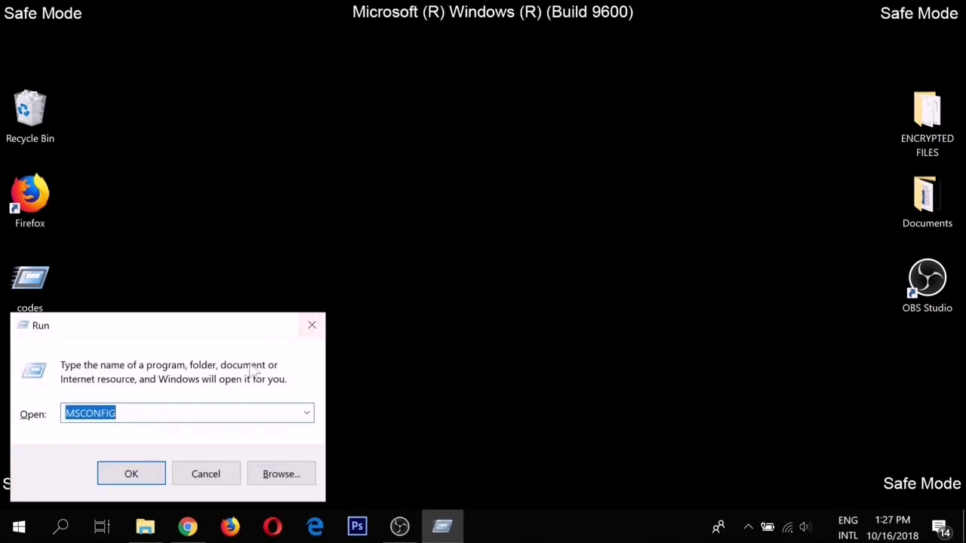
text(REGEDIT)
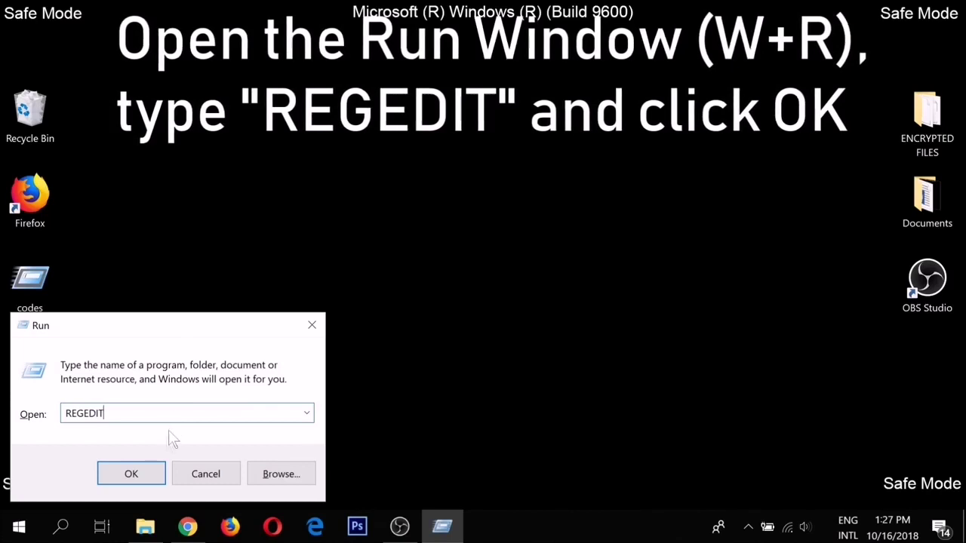
click(153, 473)
click(363, 187)
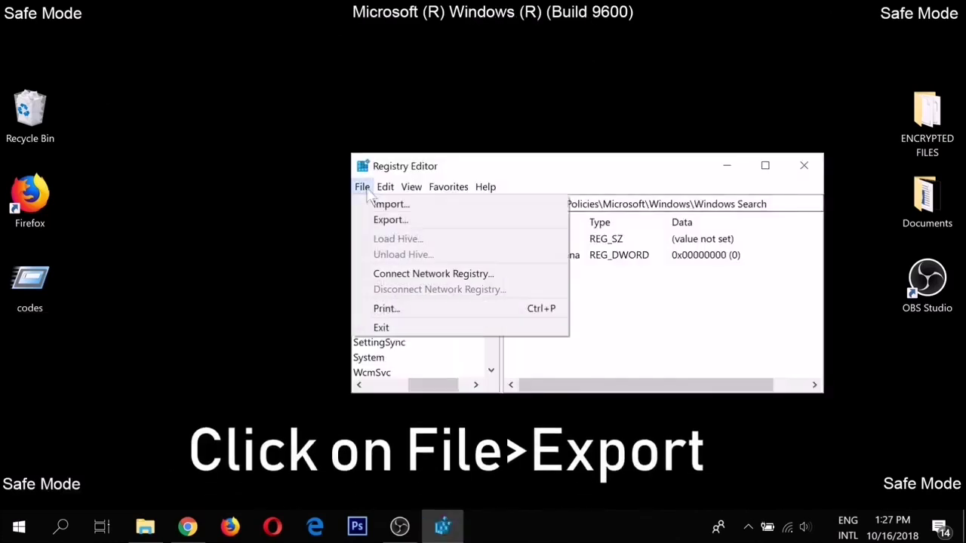
click(378, 218)
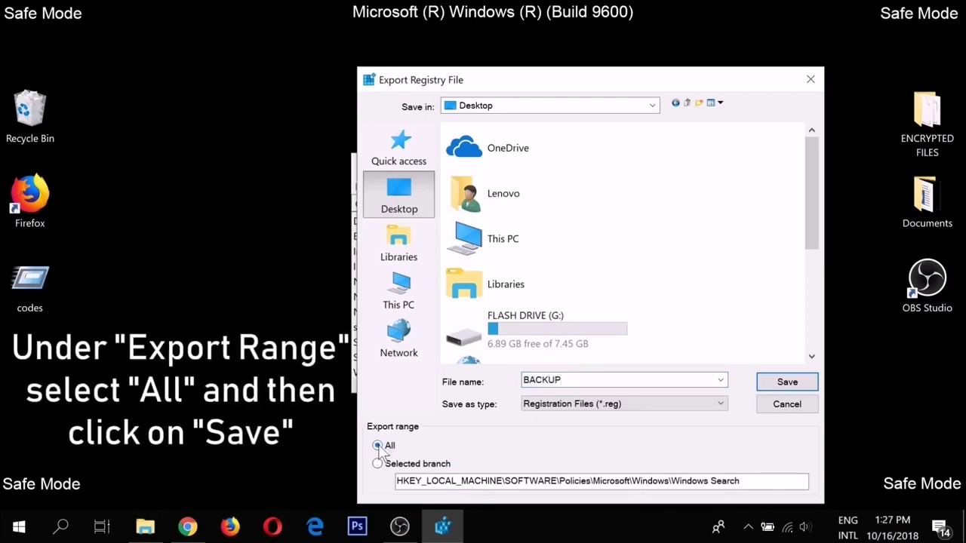
click(785, 382)
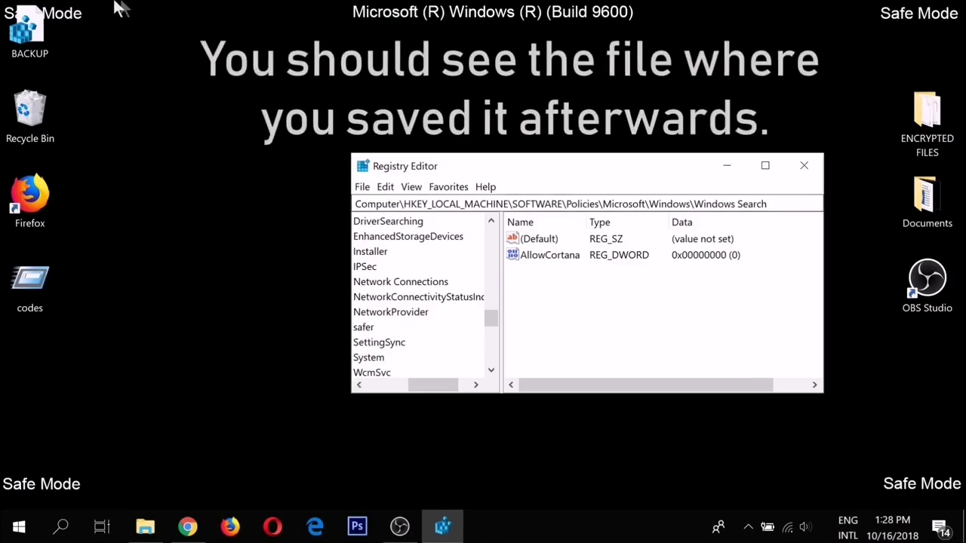
Step: Check the exported BACKUP file on the desktop and the registry import command, and close Registry Editor
click(71, 30)
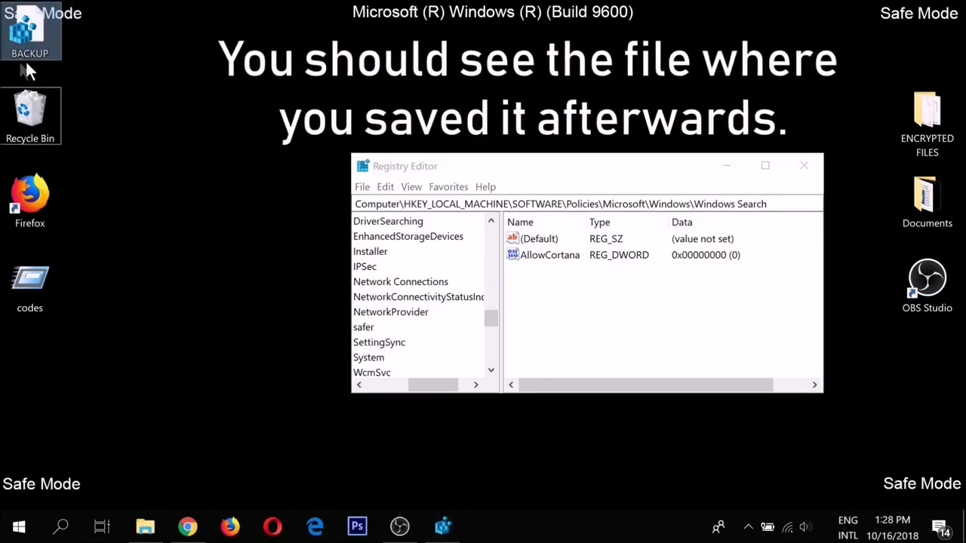
click(363, 188)
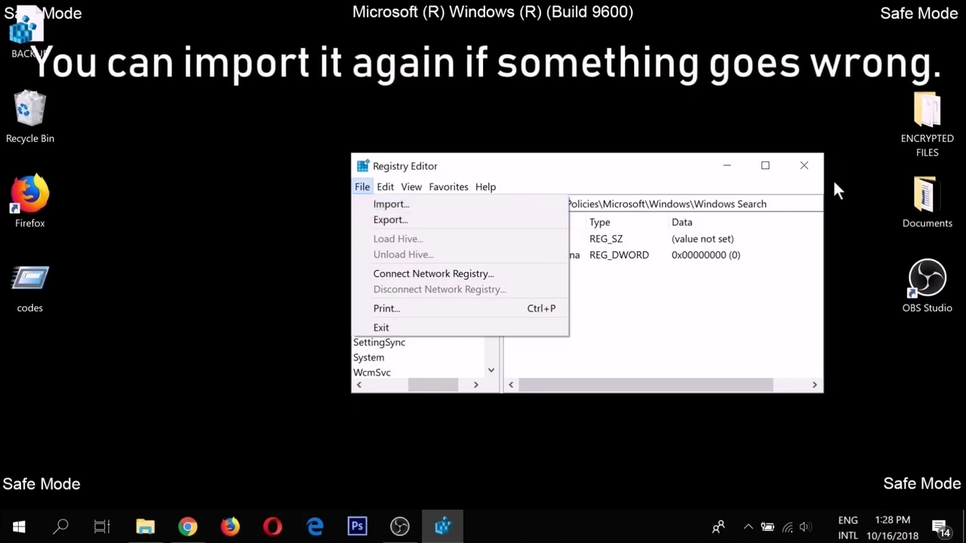
click(804, 166)
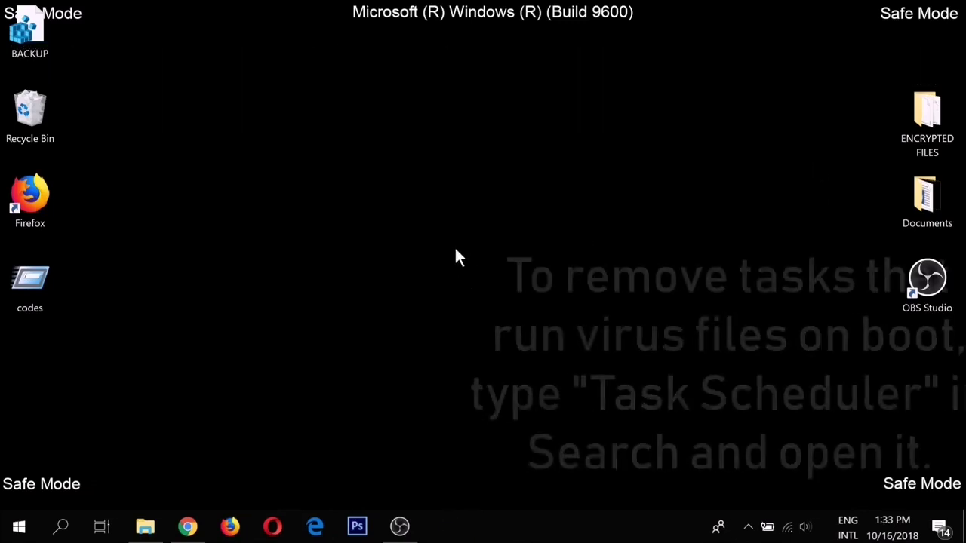
Step: Search Windows for "Task Scheduler" and open it
click(70, 526)
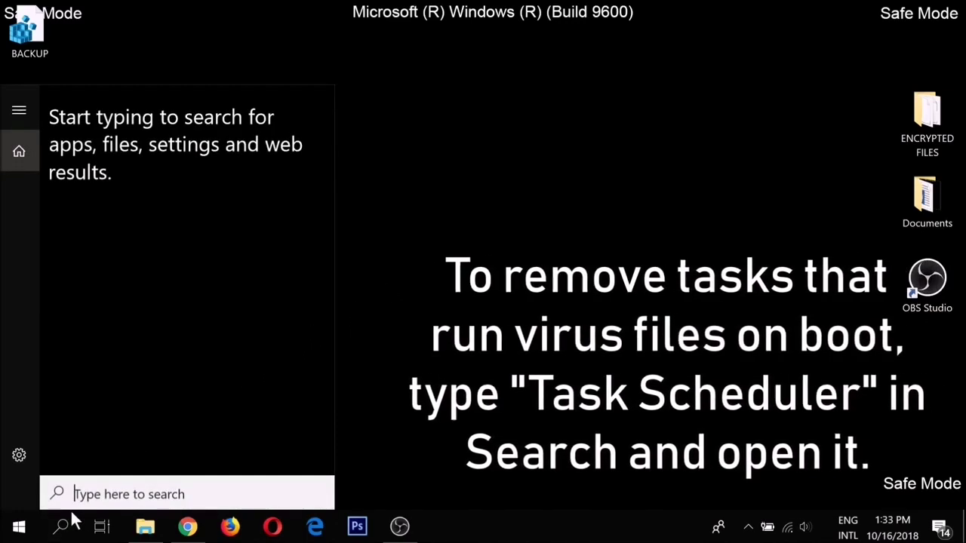
text(Task Scheduler)
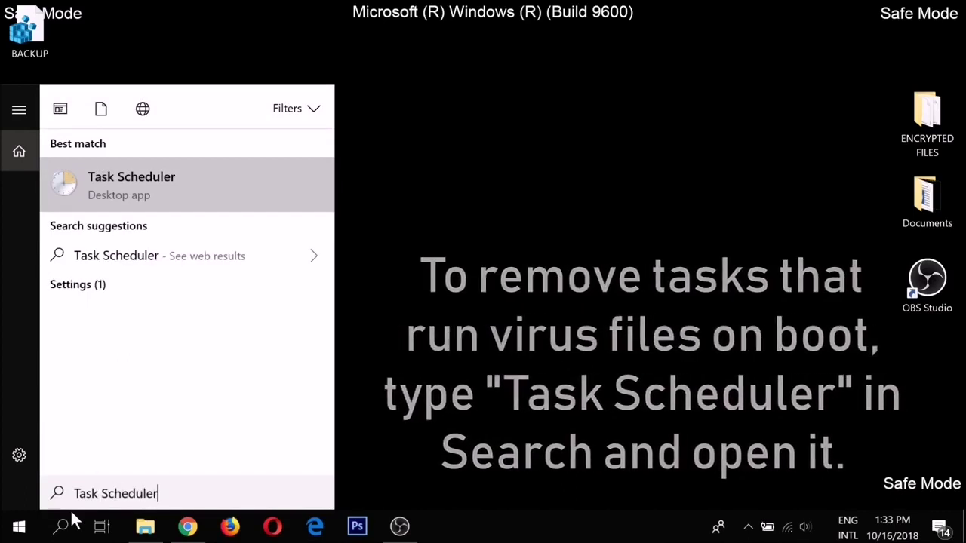
click(153, 198)
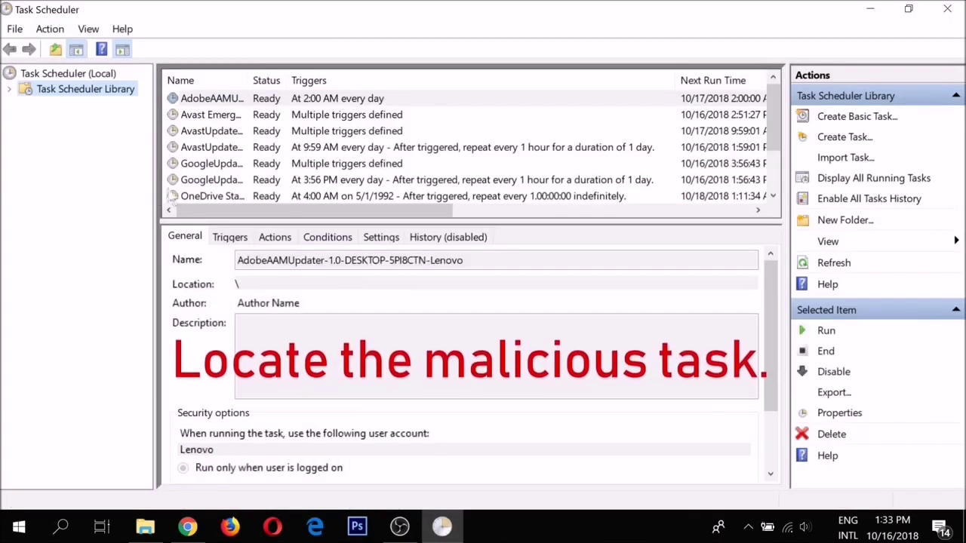
Step: Locate the malicious RUN THE VIRUS.exe task in the Task Scheduler Library, delete it and close Task Scheduler
click(212, 164)
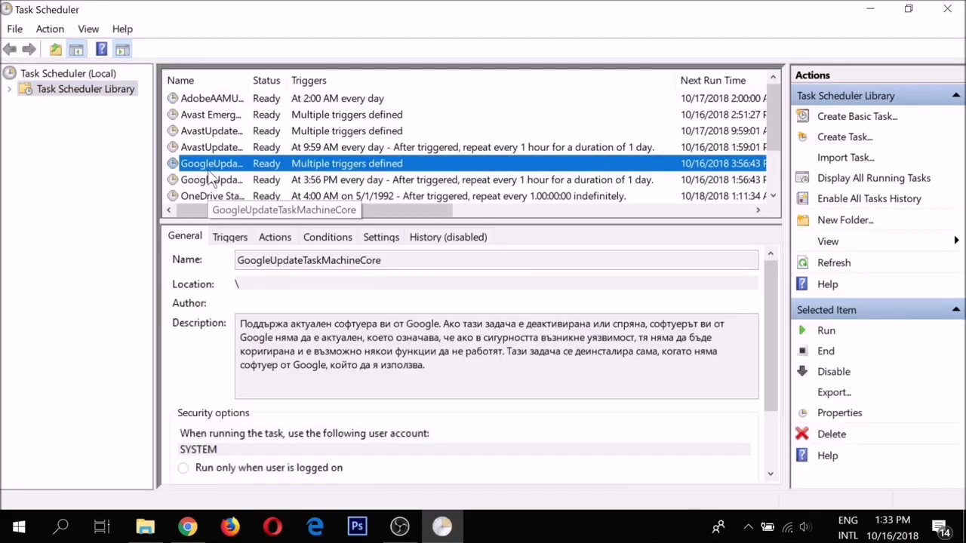
scroll(211, 170, down, 2)
click(212, 166)
drag(249, 82, 315, 81)
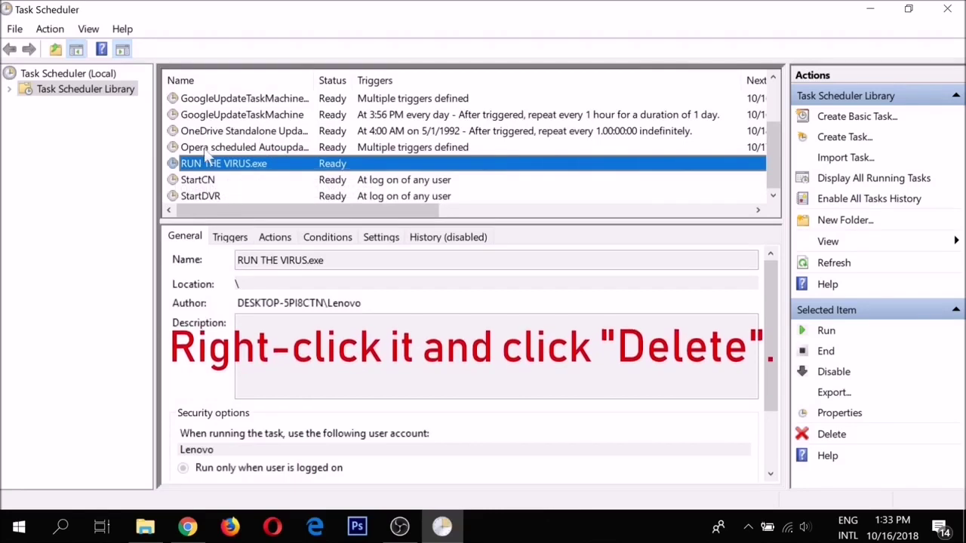
right_click(212, 167)
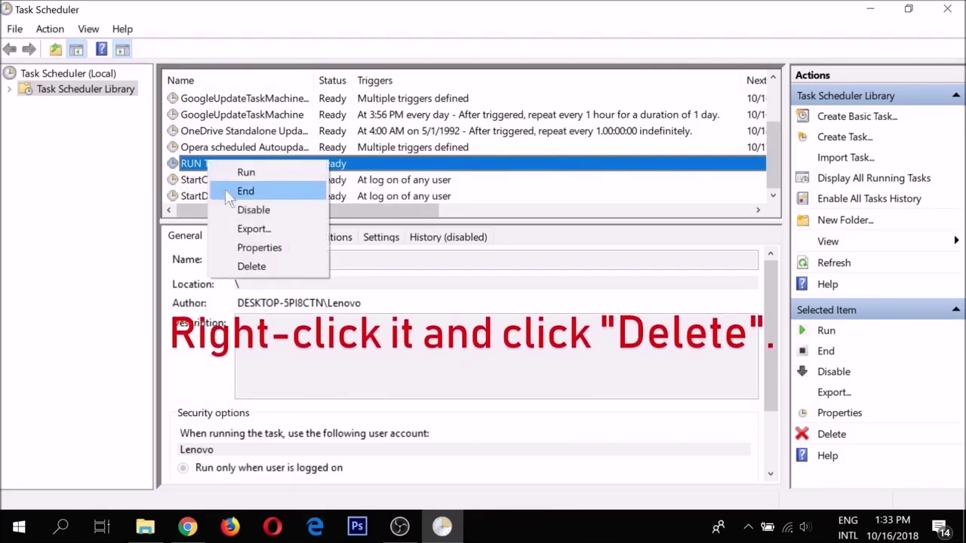
click(255, 266)
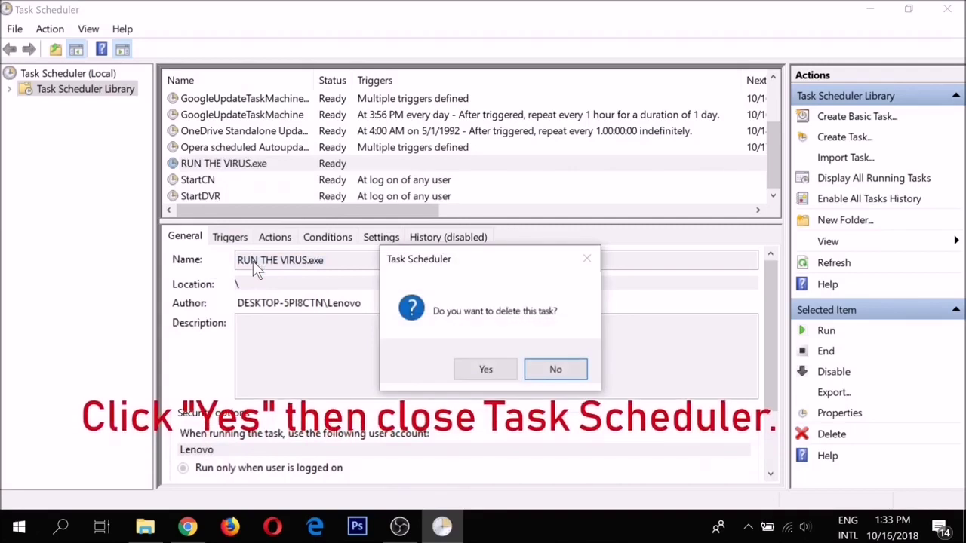
click(466, 372)
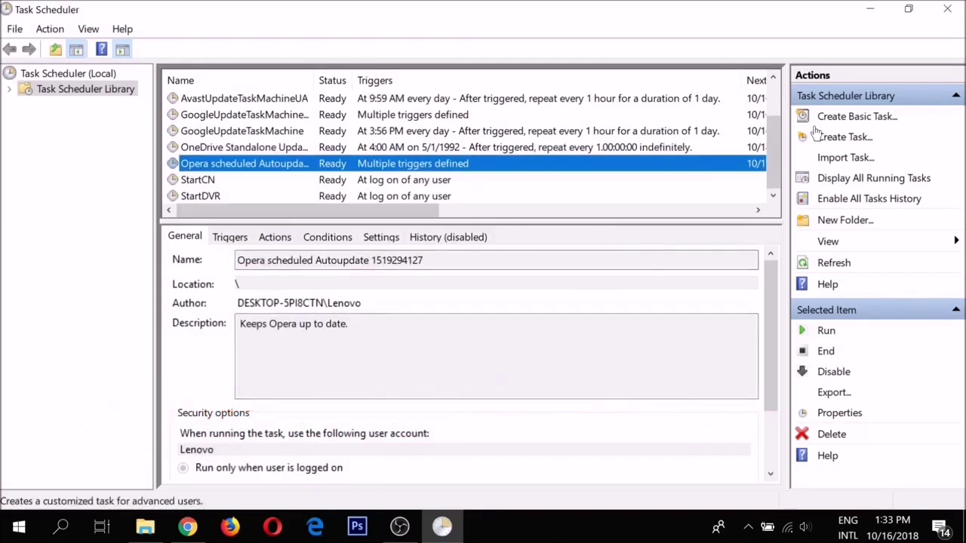
click(948, 10)
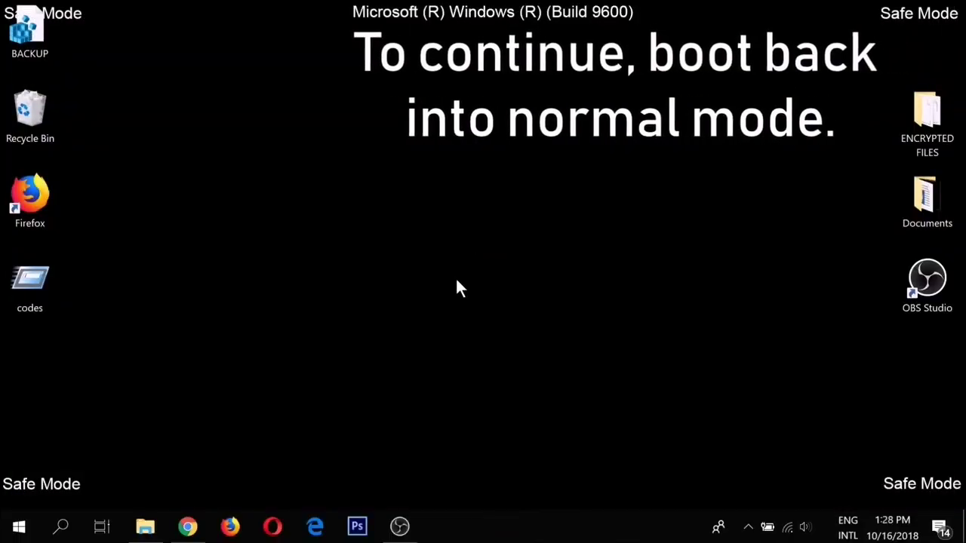
Step: Run MSCONFIG and turn off Safe boot in the boot options, applying the change
key(super+r)
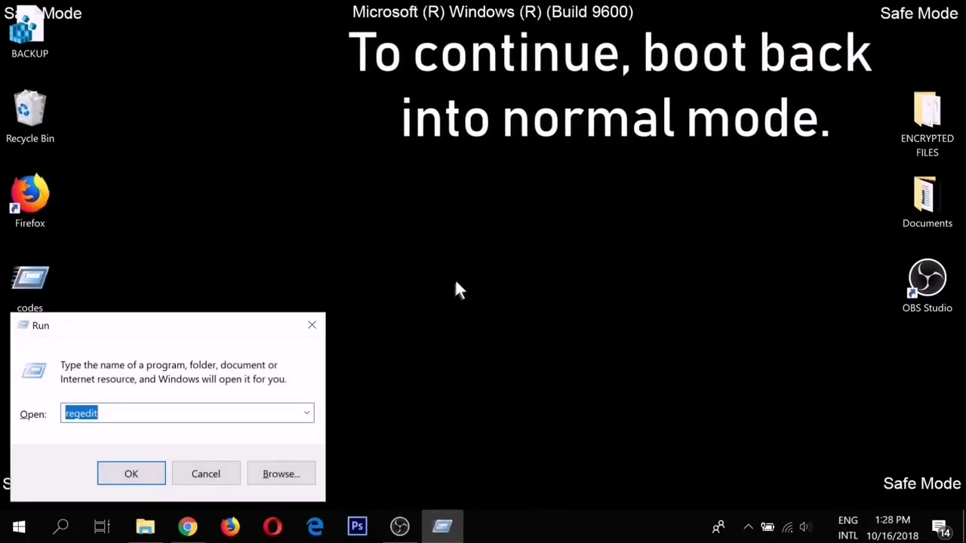
text(MSCONFIG)
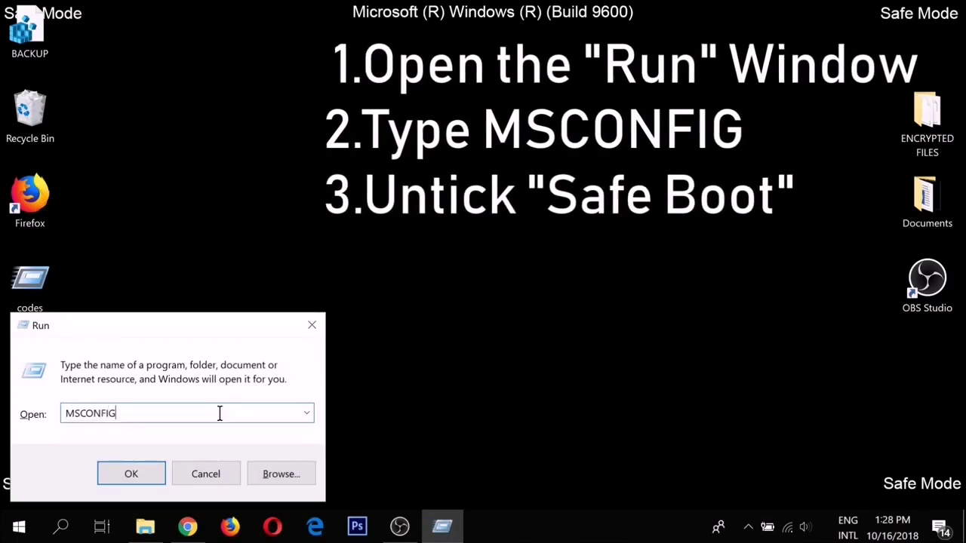
click(152, 470)
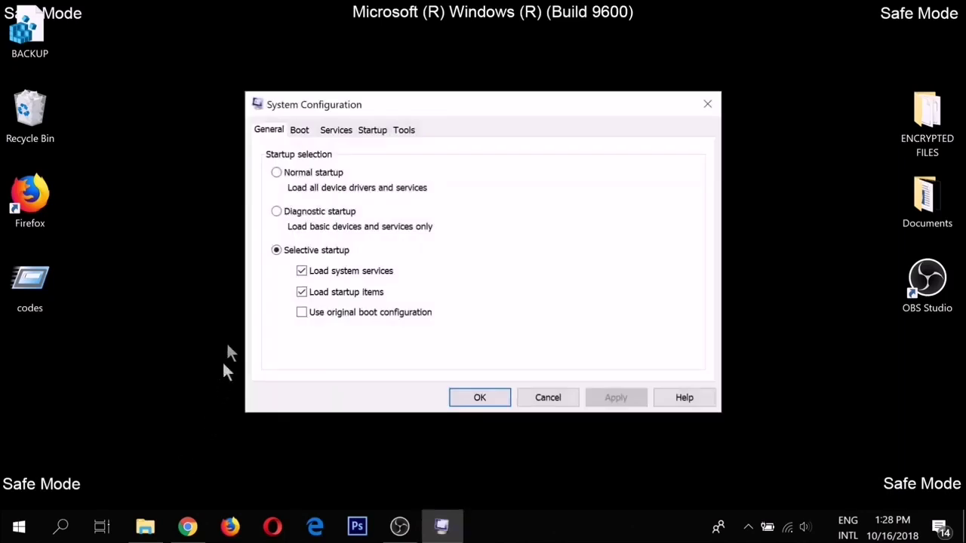
click(300, 131)
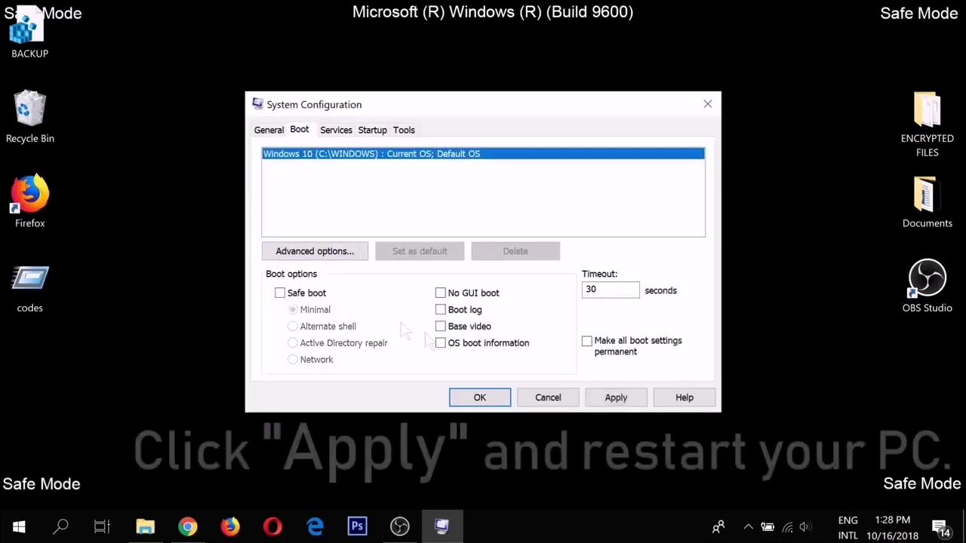
click(612, 400)
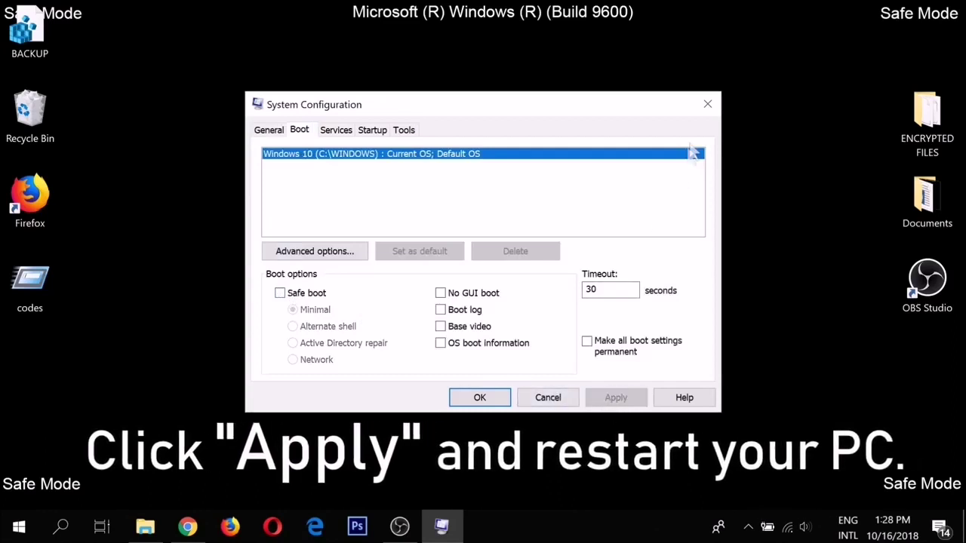
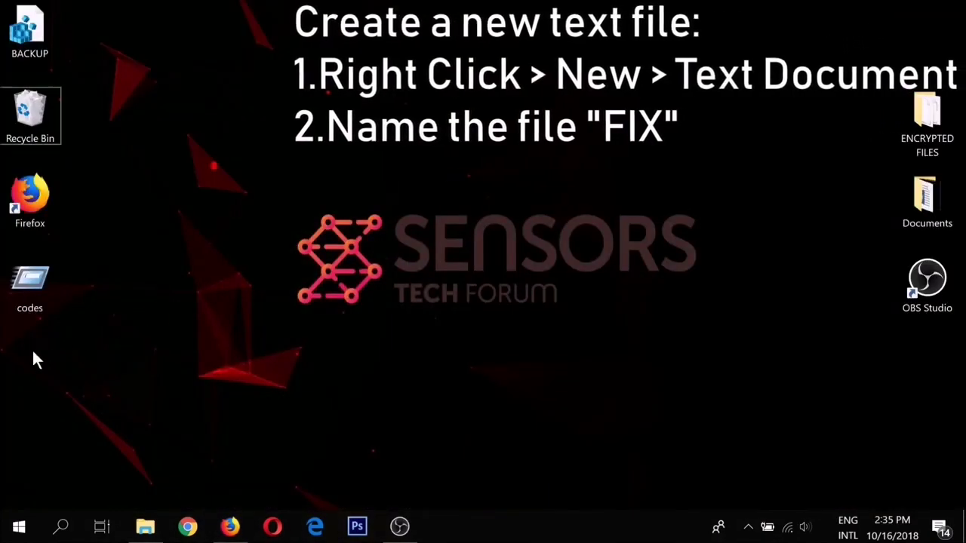
Step: Create a text document named FIX on the desktop, and open it to paste in the subinacl ownership and permission script
right_click(33, 350)
mouse_move(106, 294)
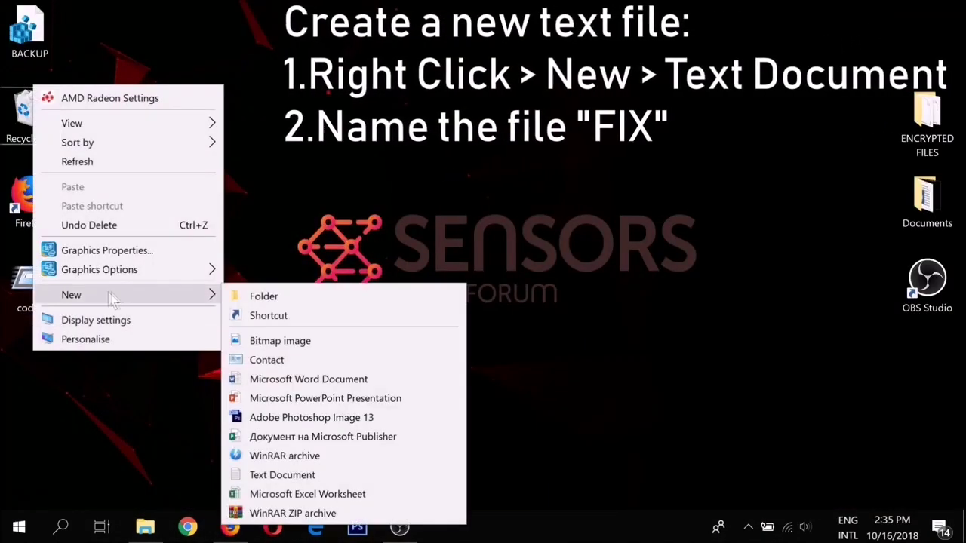
click(302, 469)
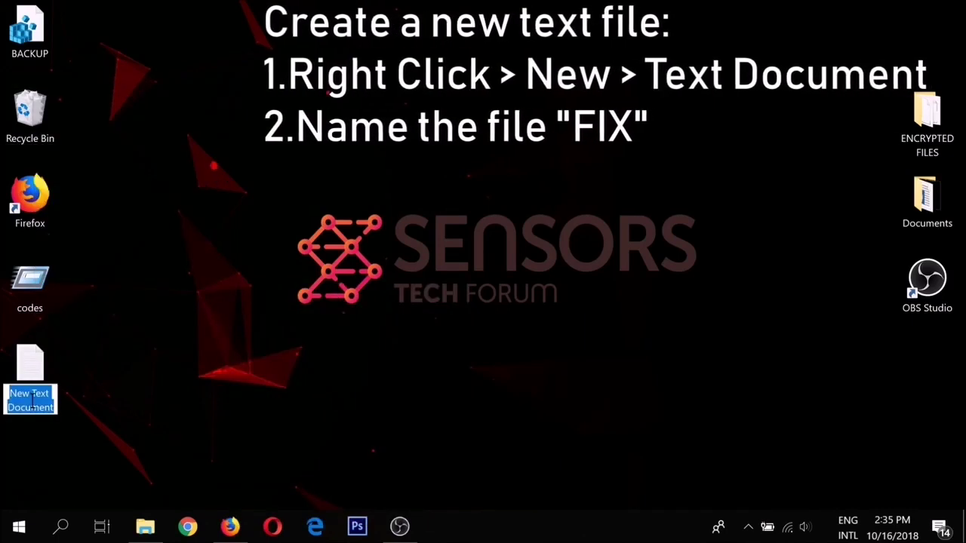
text(FIX)
key(Return)
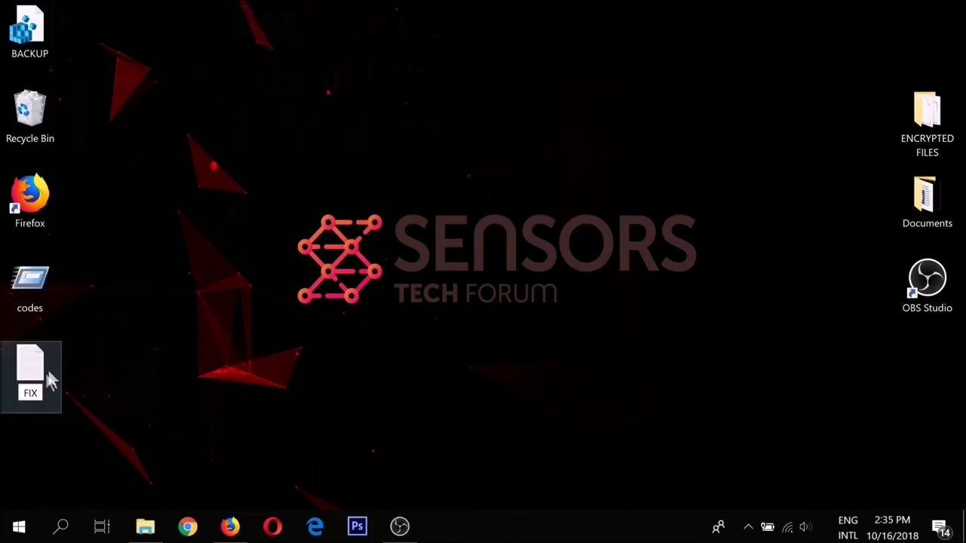
double_click(30, 368)
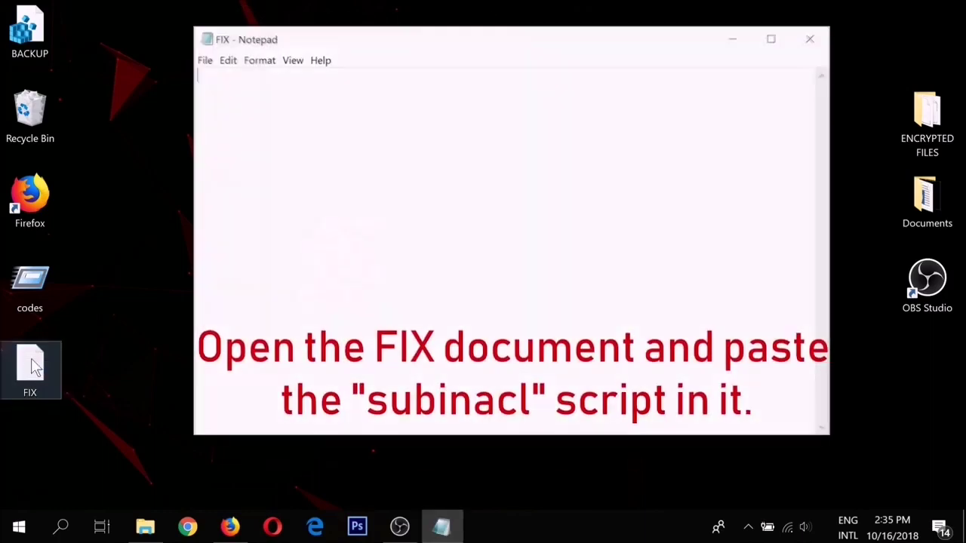
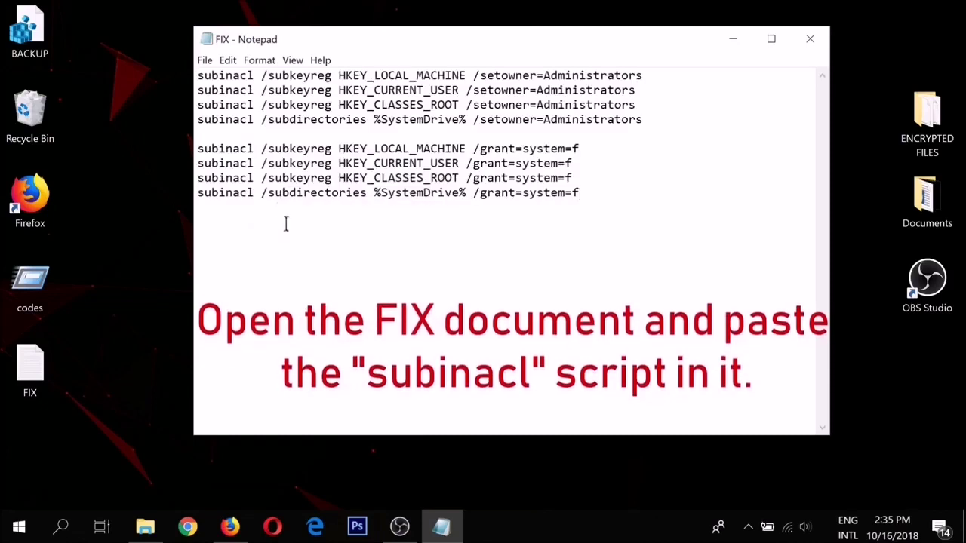
Step: Save the subinacl script to the Desktop as FIX.bat with the file type All Files, and close the document
click(206, 62)
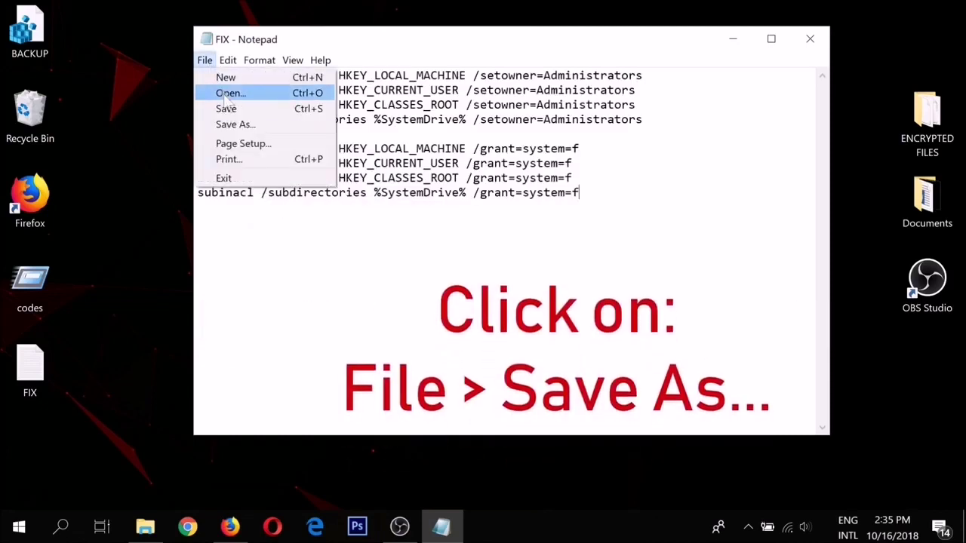
click(237, 124)
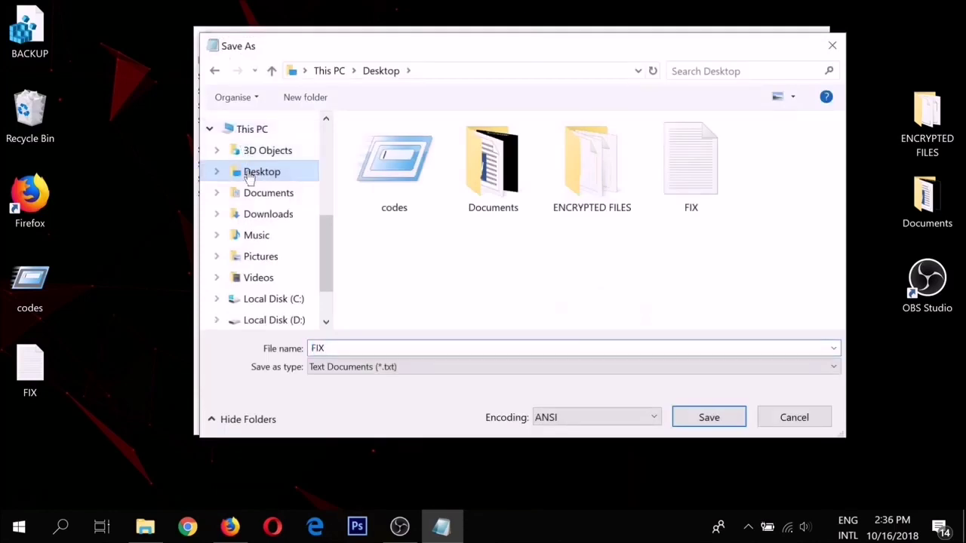
double_click(334, 349)
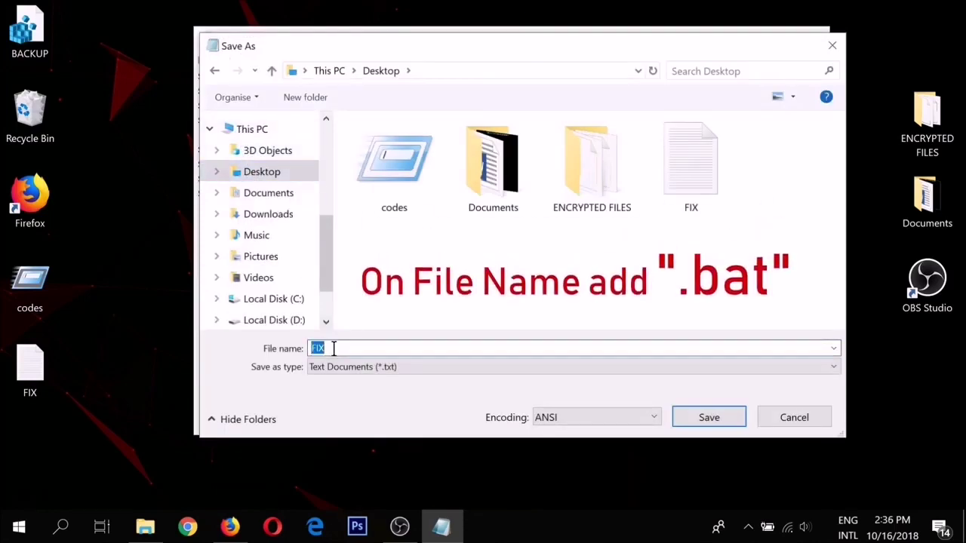
click(333, 348)
text(.)
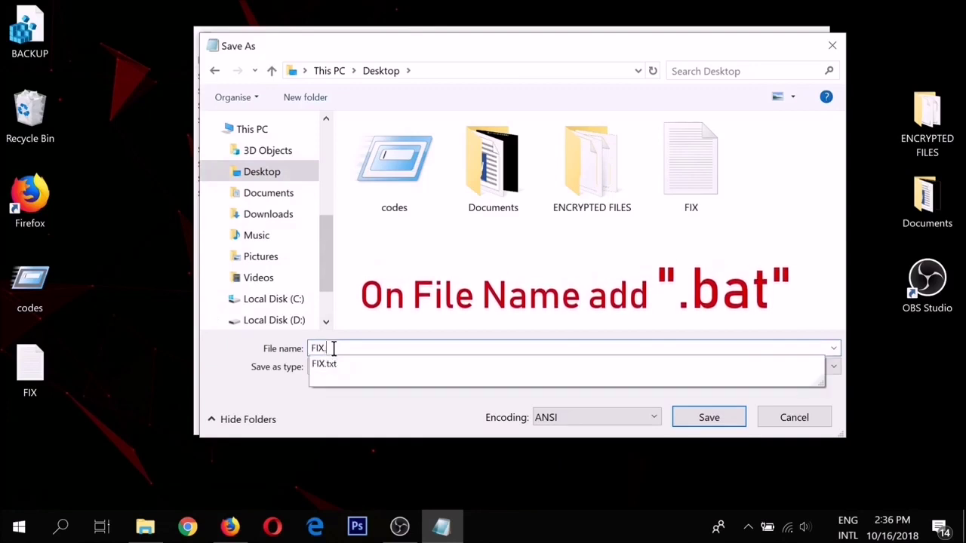
text(b)
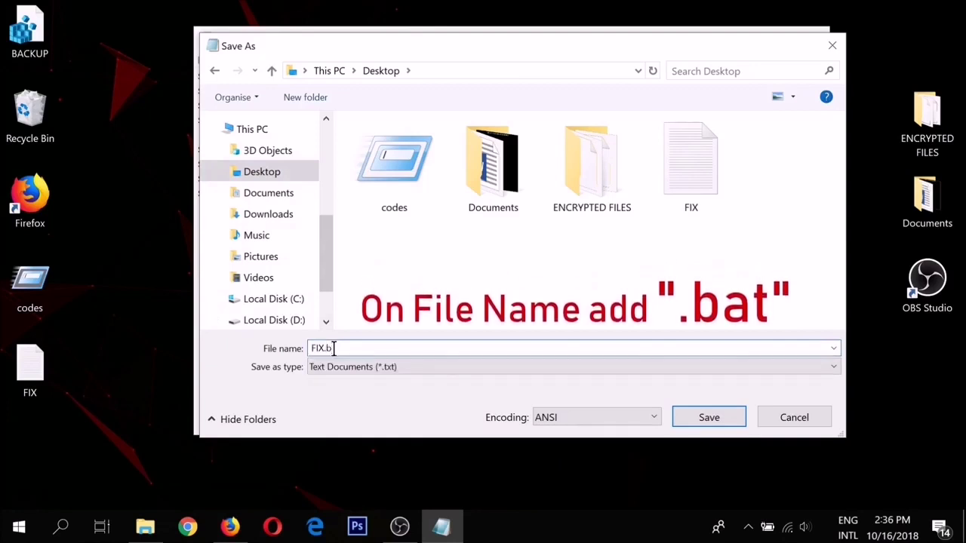
text(at)
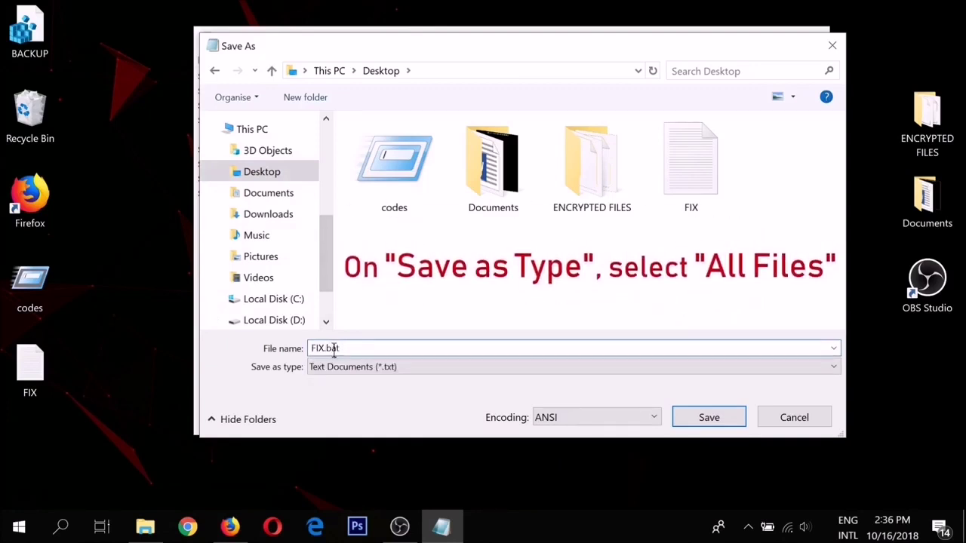
click(349, 367)
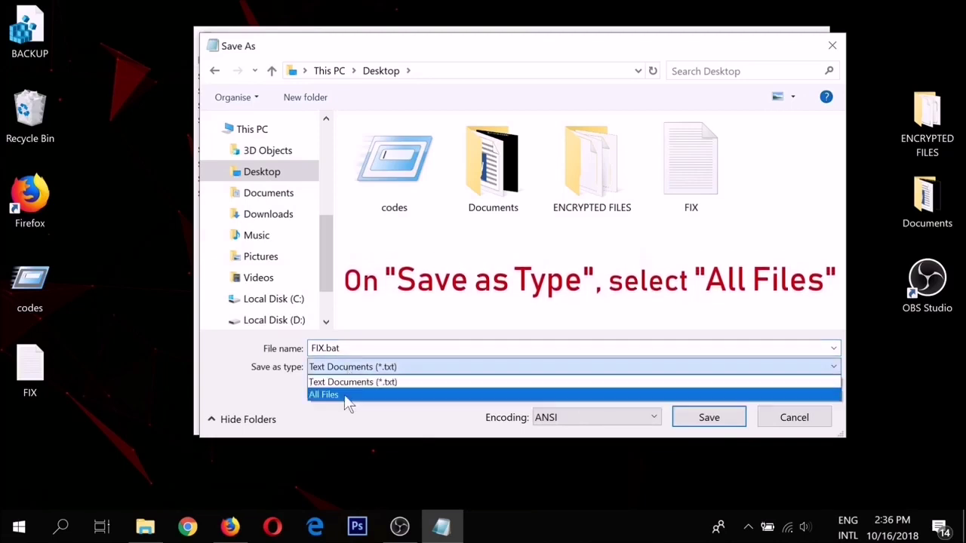
click(345, 396)
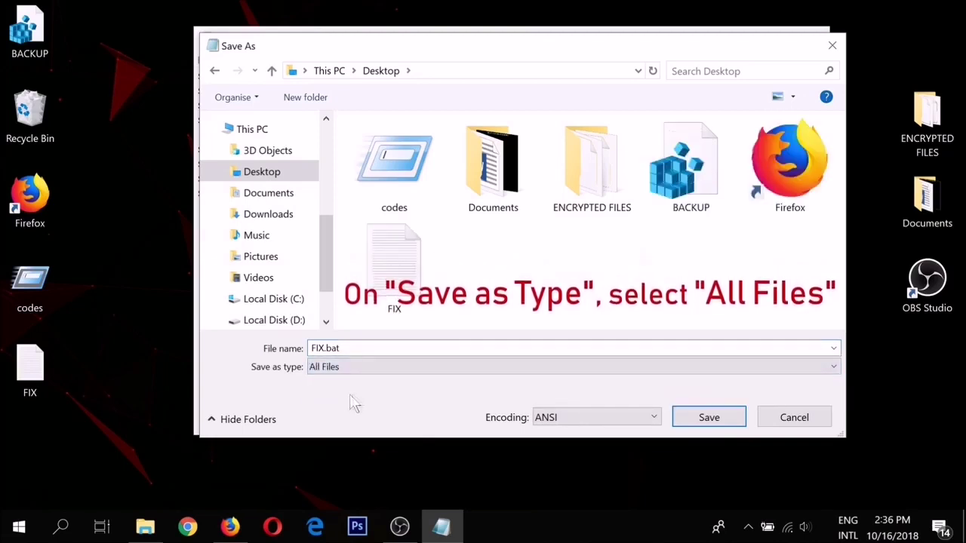
click(709, 417)
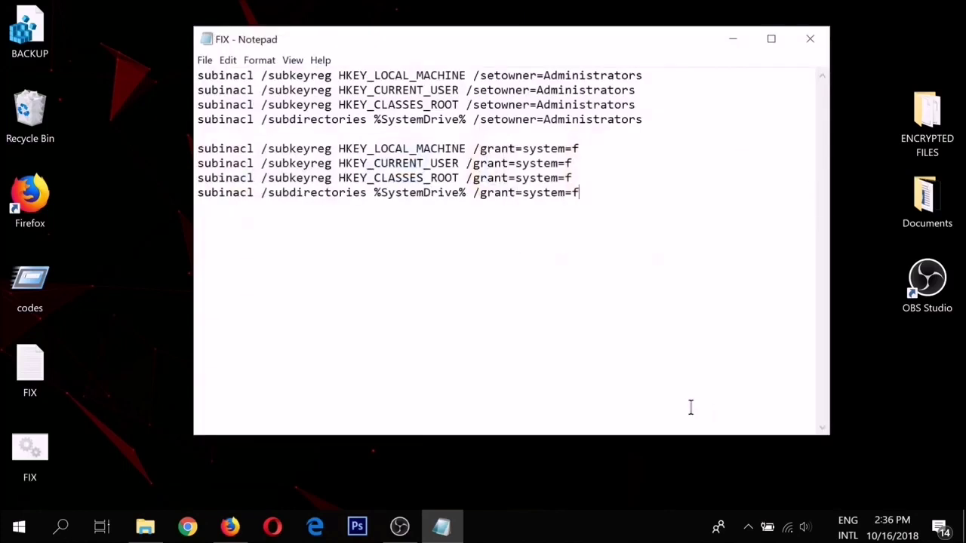
click(813, 45)
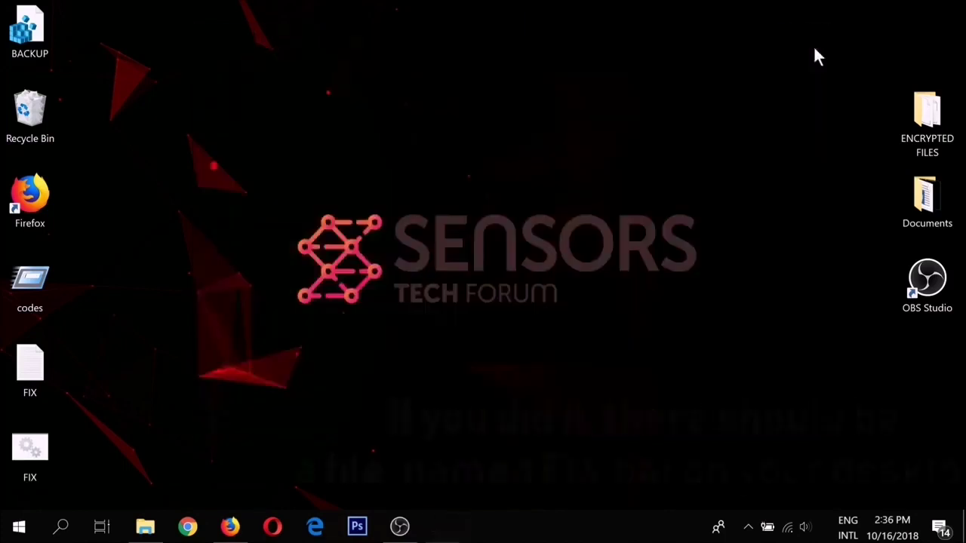
drag(99, 427, 10, 482)
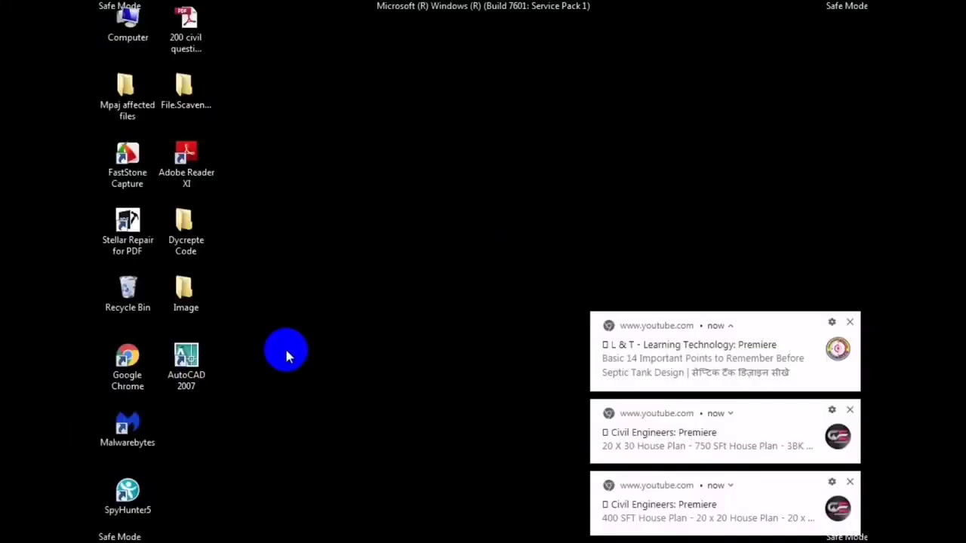
Step: Examine the encrypted .mpaj files in the Pdf and Mp3 subfolders of the Mpaj affected files folder
double_click(126, 89)
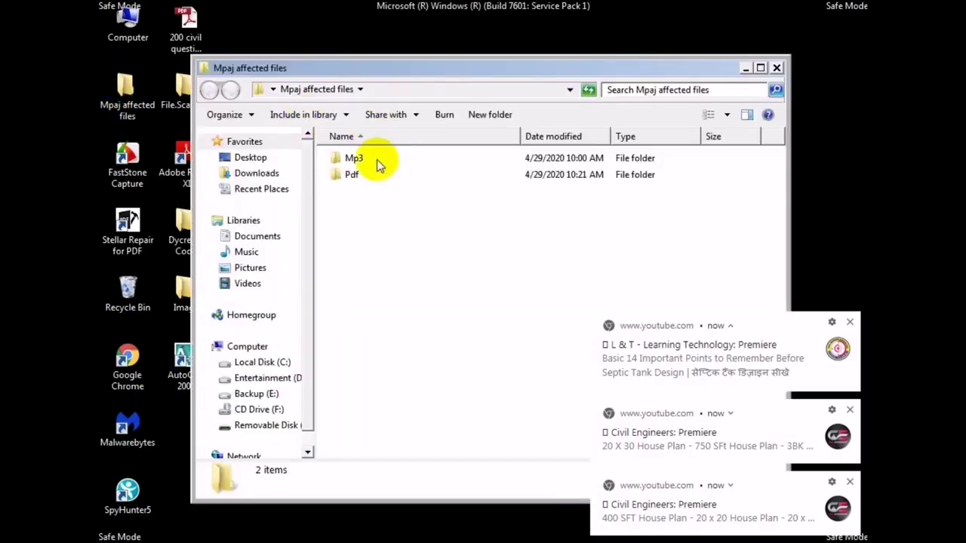
double_click(349, 175)
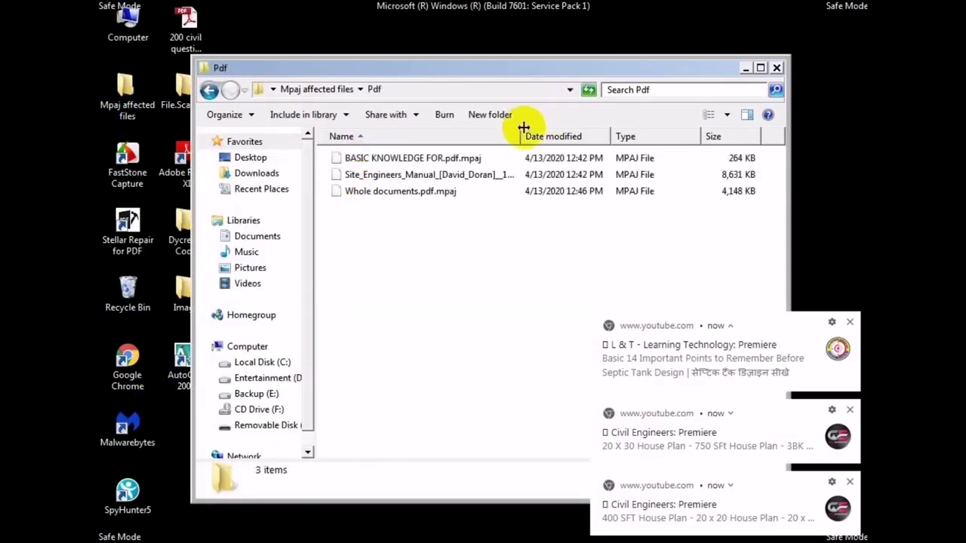
drag(521, 137, 339, 137)
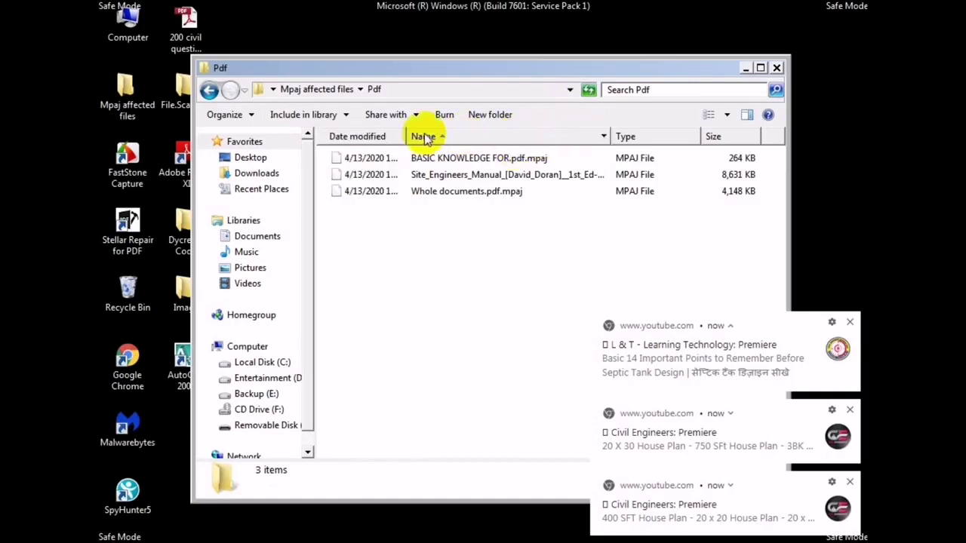
click(643, 158)
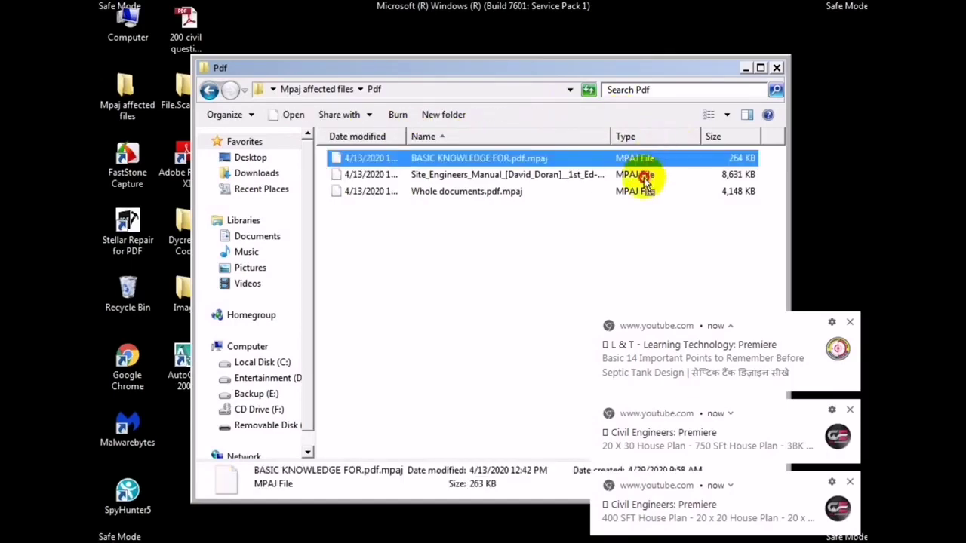
click(455, 225)
drag(397, 68, 443, 68)
click(255, 92)
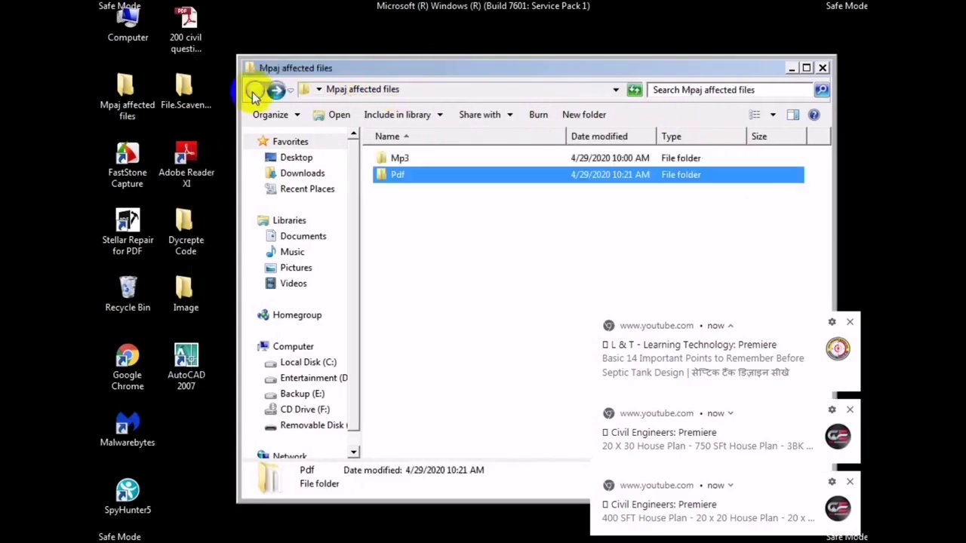
double_click(414, 166)
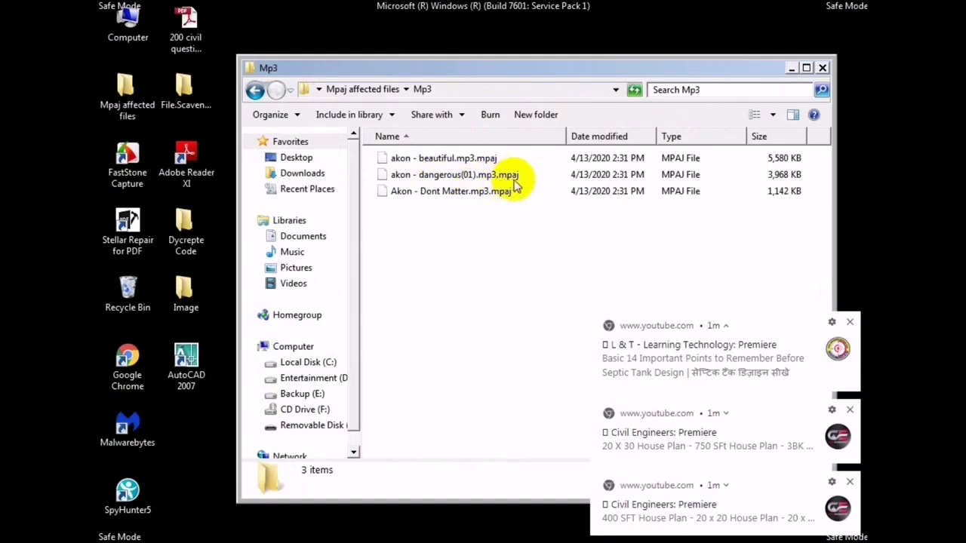
click(255, 89)
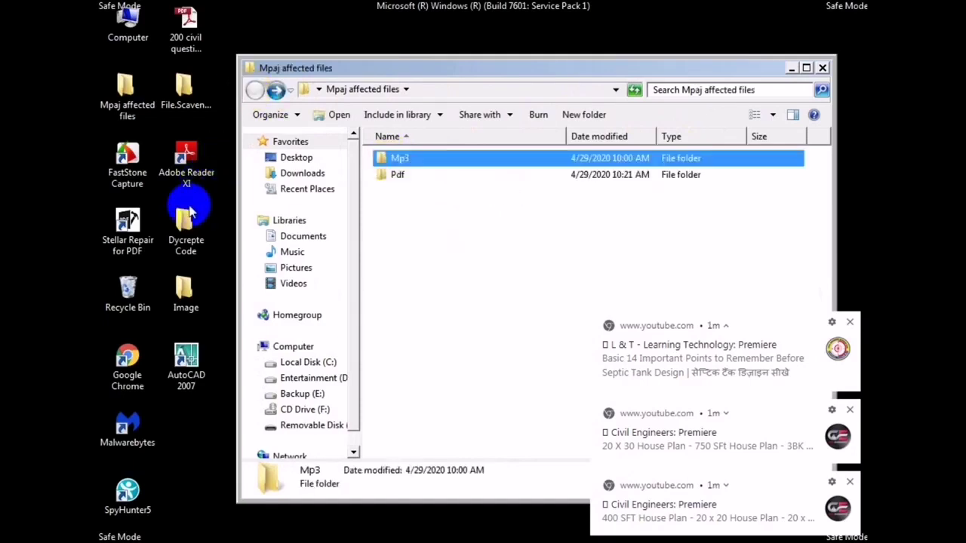
Step: Copy Virus Decrypt Script pdf from the Dycrepte Code folder into the affected Pdf folder and run it there
double_click(381, 176)
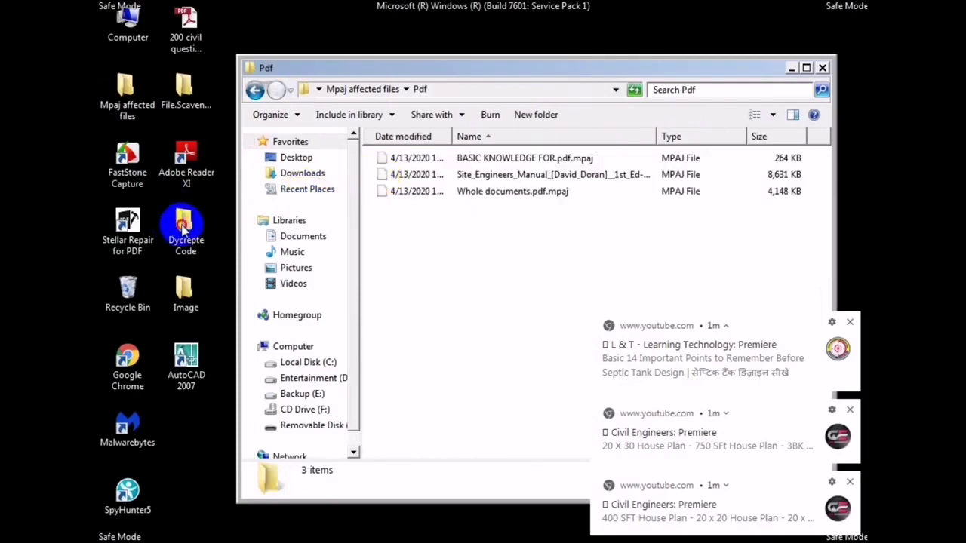
double_click(183, 229)
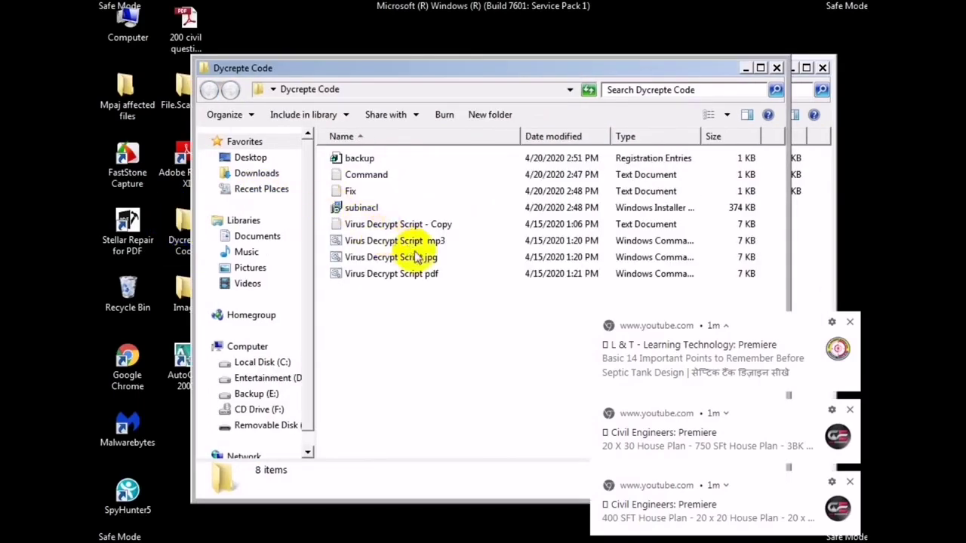
click(424, 276)
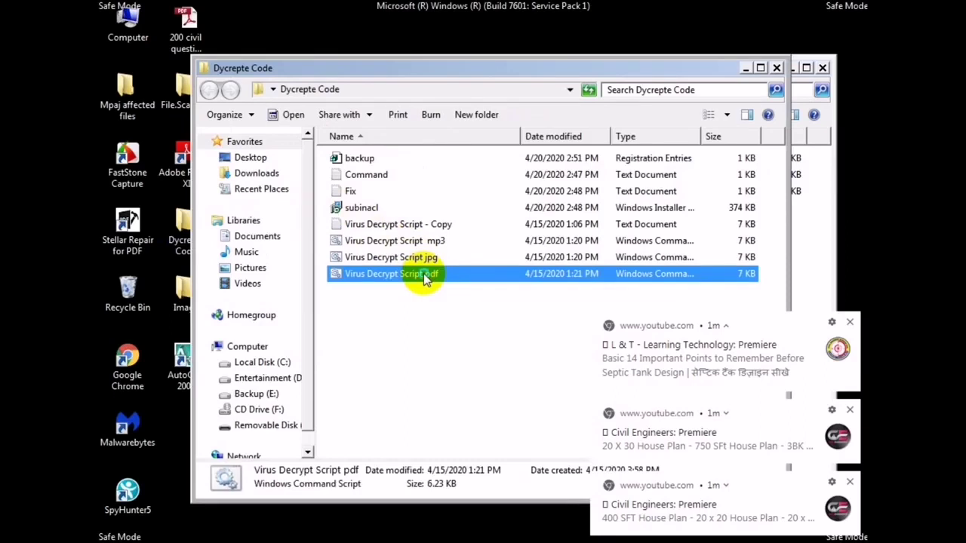
right_click(424, 273)
click(467, 442)
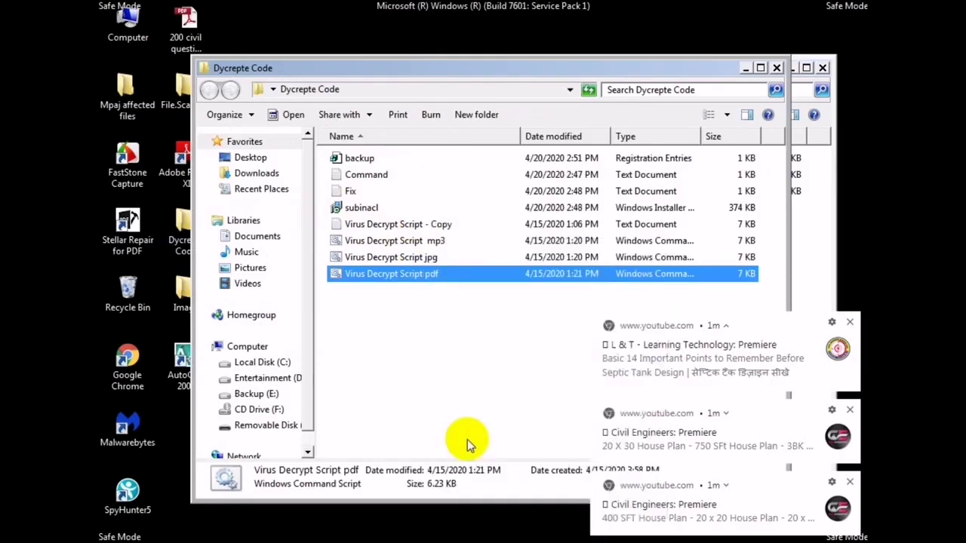
click(745, 69)
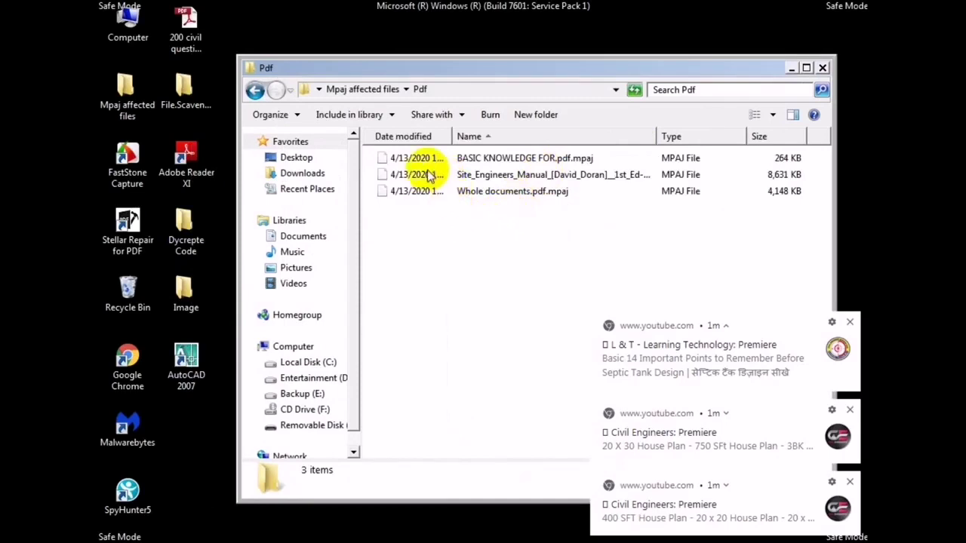
right_click(434, 228)
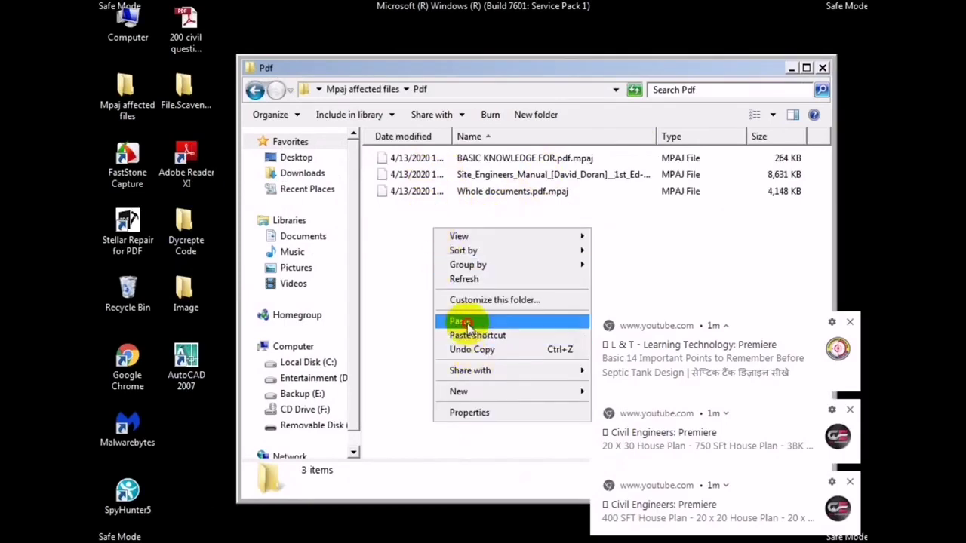
click(463, 323)
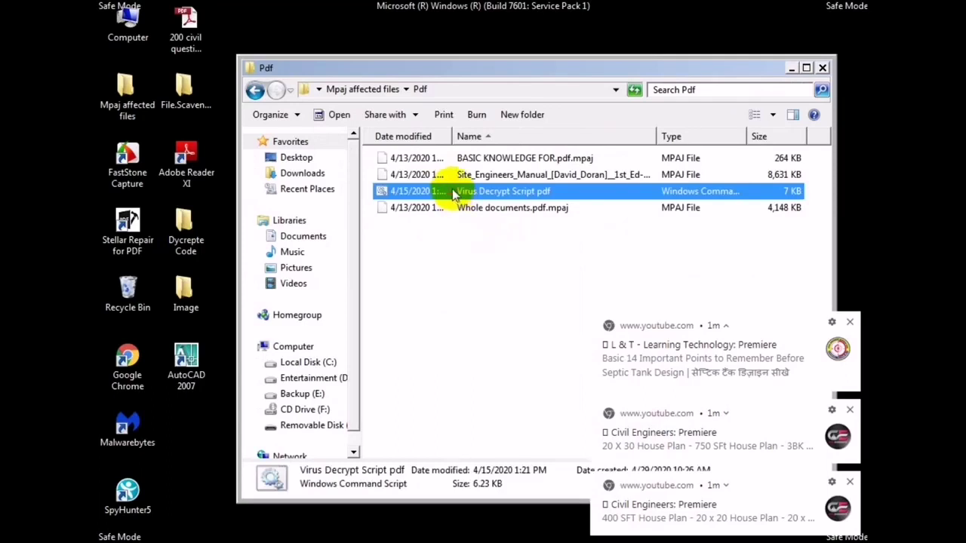
double_click(453, 193)
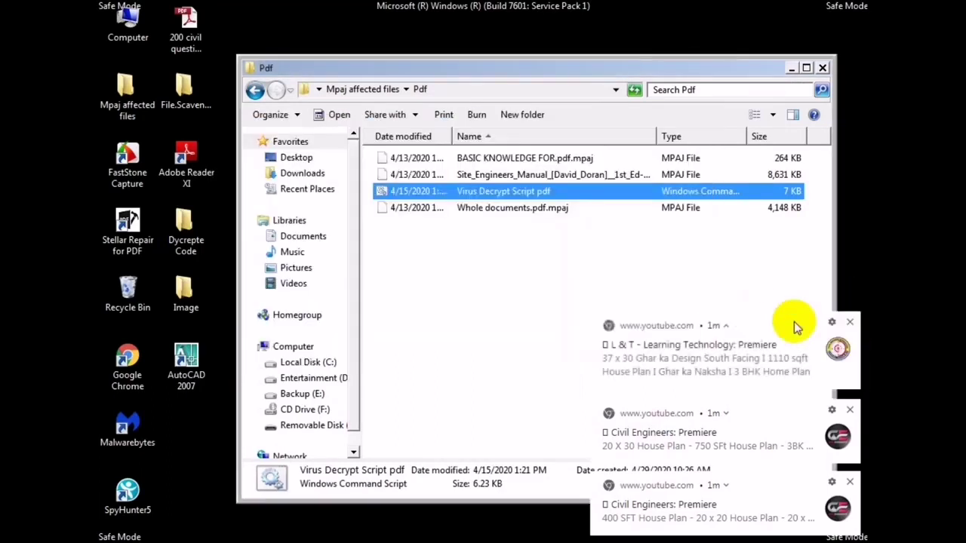
click(501, 267)
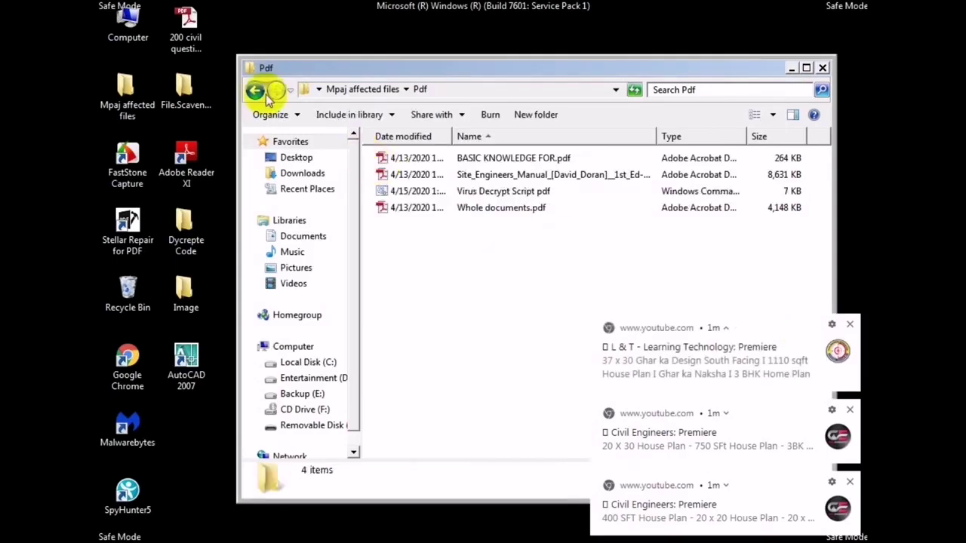
Step: Copy Virus Decrypt Script mp3 from the Dycrepte Code folder into the affected Mp3 folder and run it there
click(255, 91)
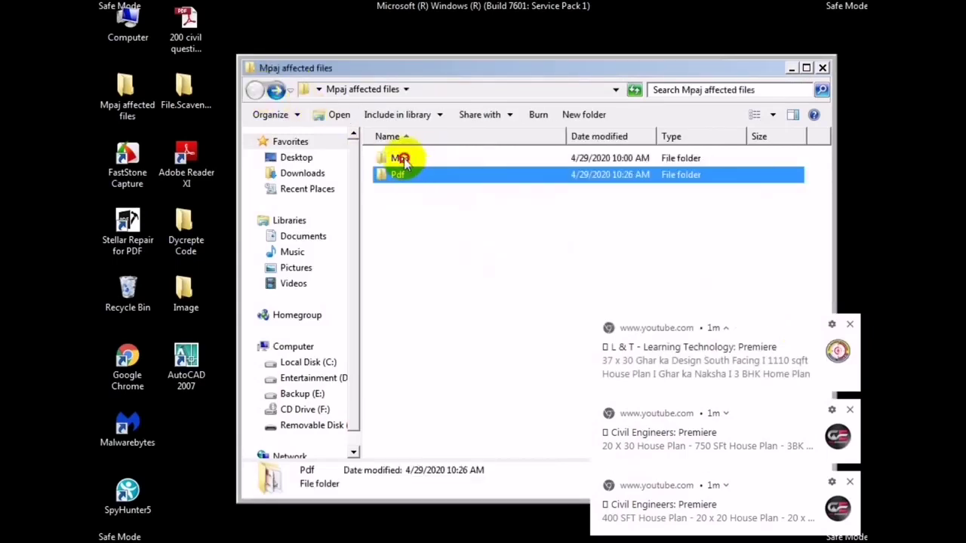
double_click(402, 159)
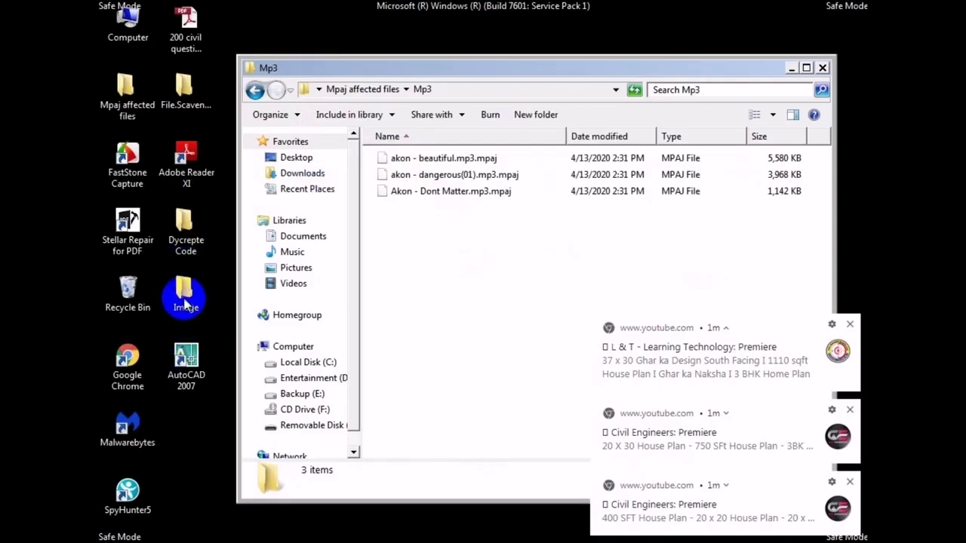
double_click(180, 240)
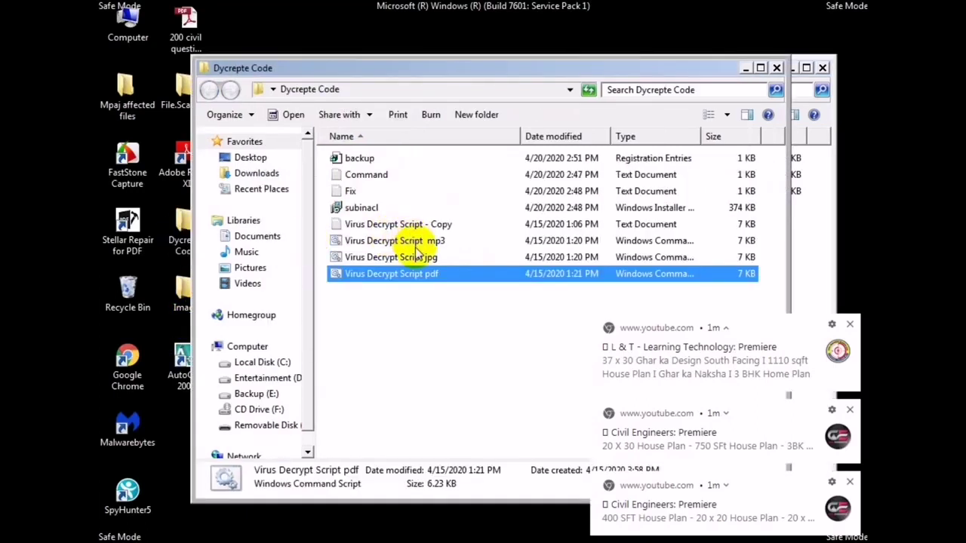
click(416, 243)
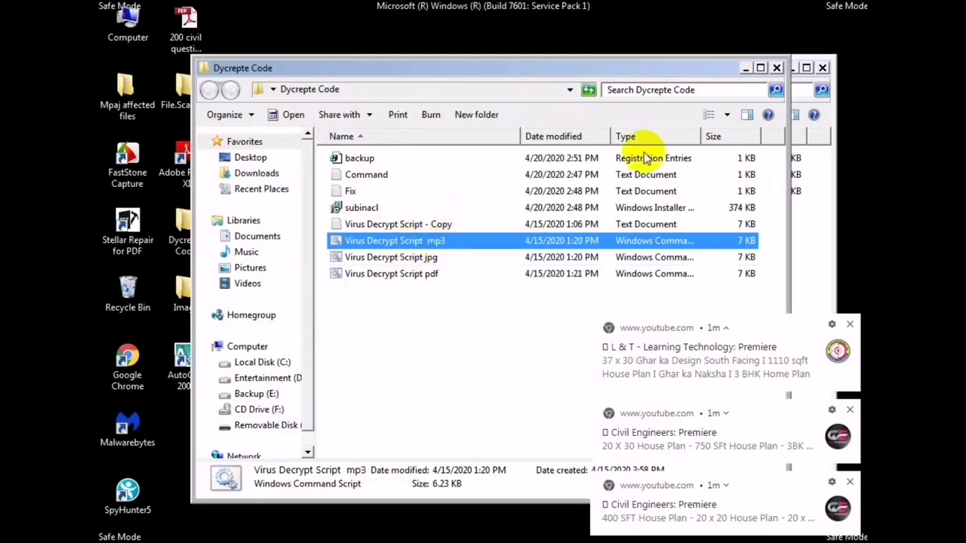
click(745, 70)
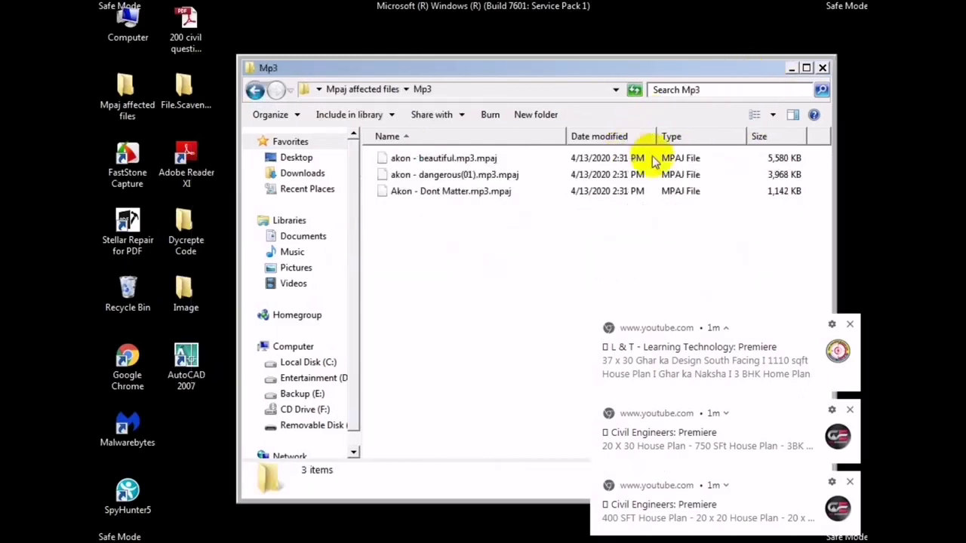
right_click(546, 219)
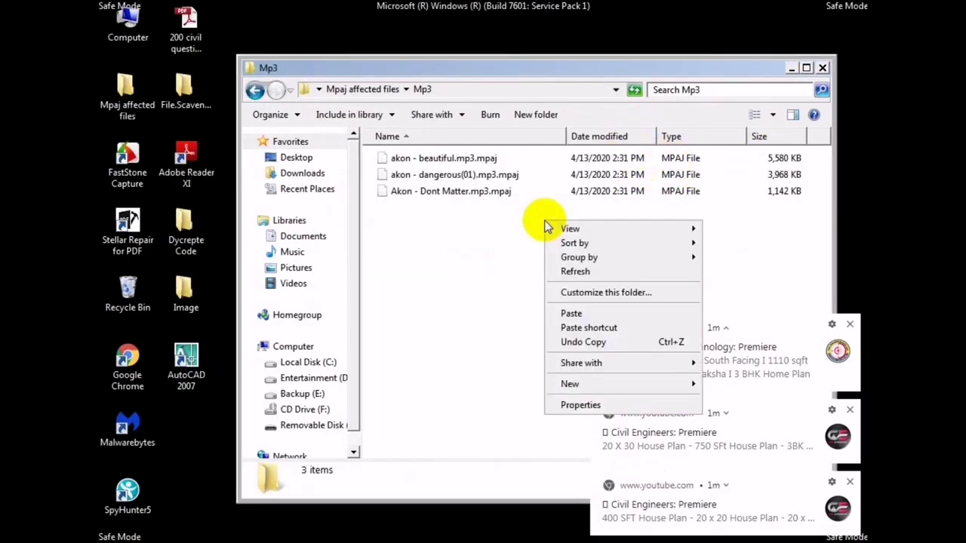
click(580, 316)
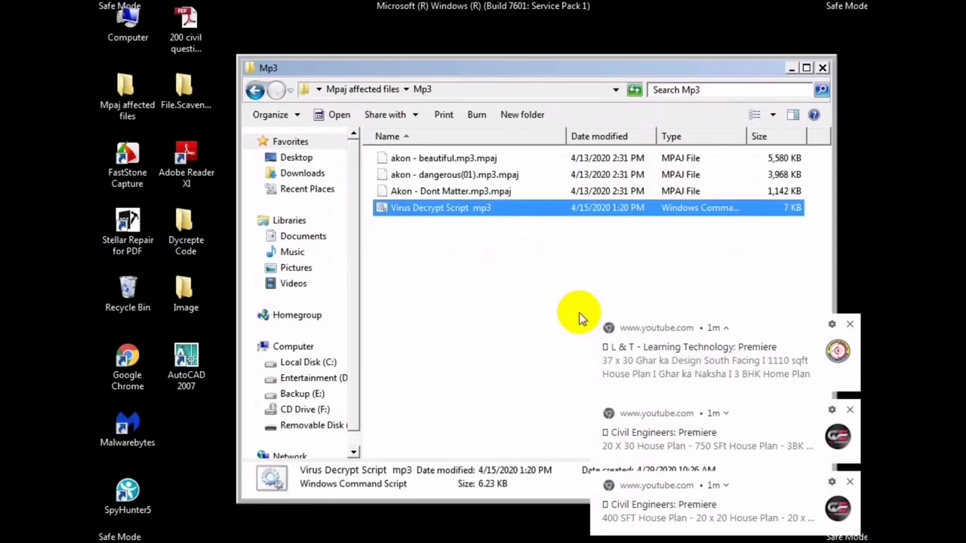
double_click(481, 216)
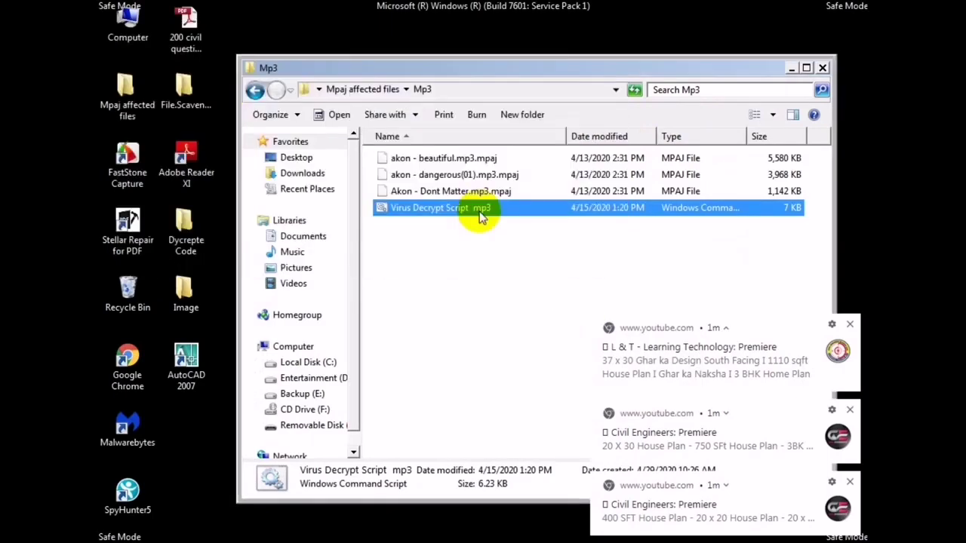
Step: Refresh the Mp3 folder, and test-open BASIC KNOWLEDGE FOR.pdf from the affected Pdf folder in Adobe Reader before closing it
right_click(460, 261)
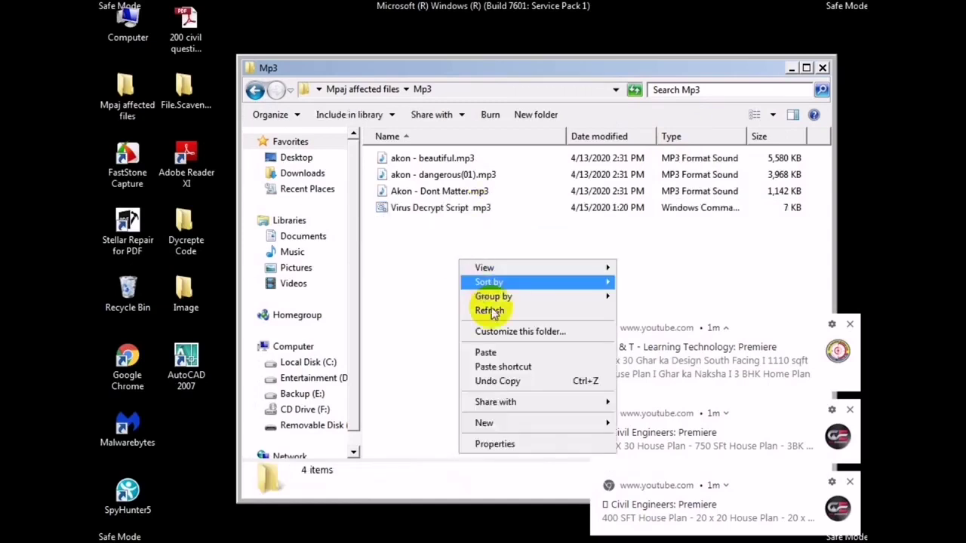
click(494, 313)
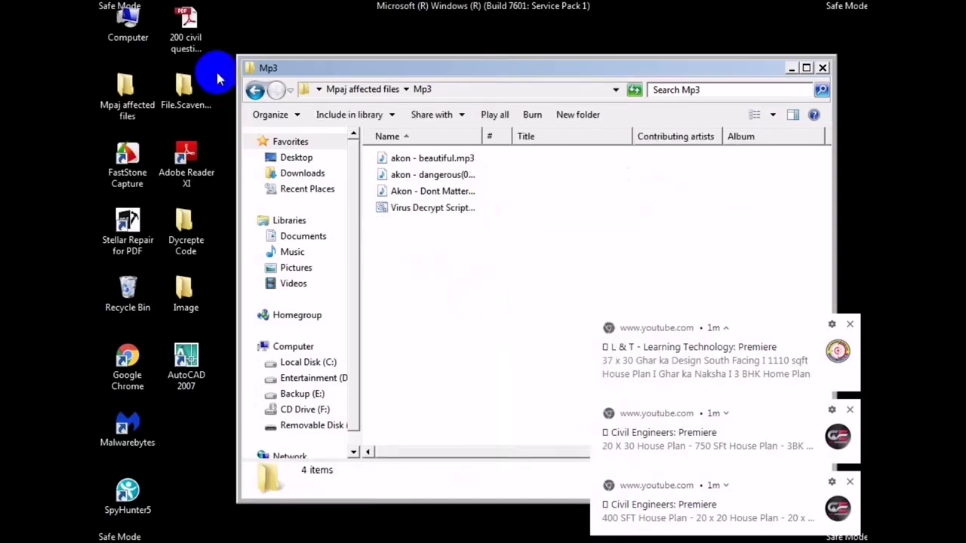
click(255, 91)
double_click(410, 175)
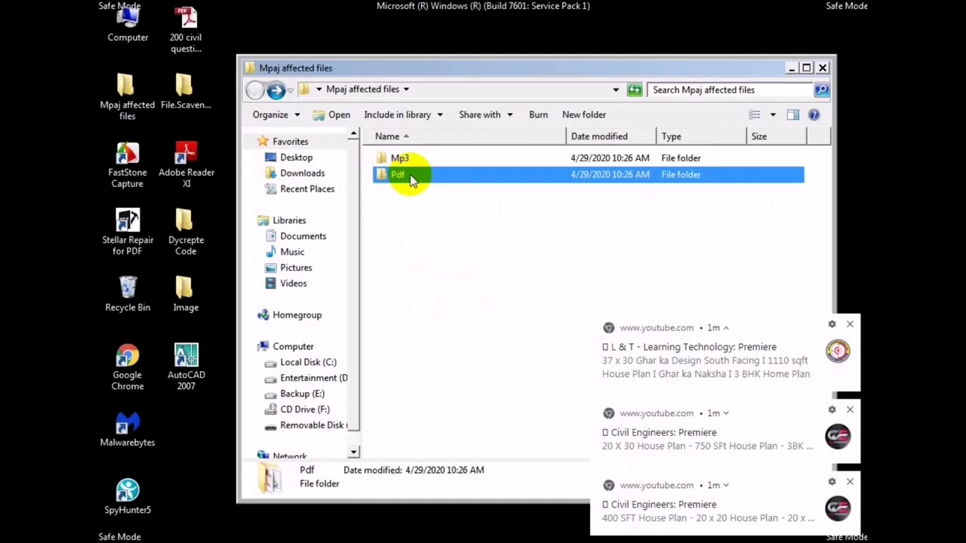
click(428, 160)
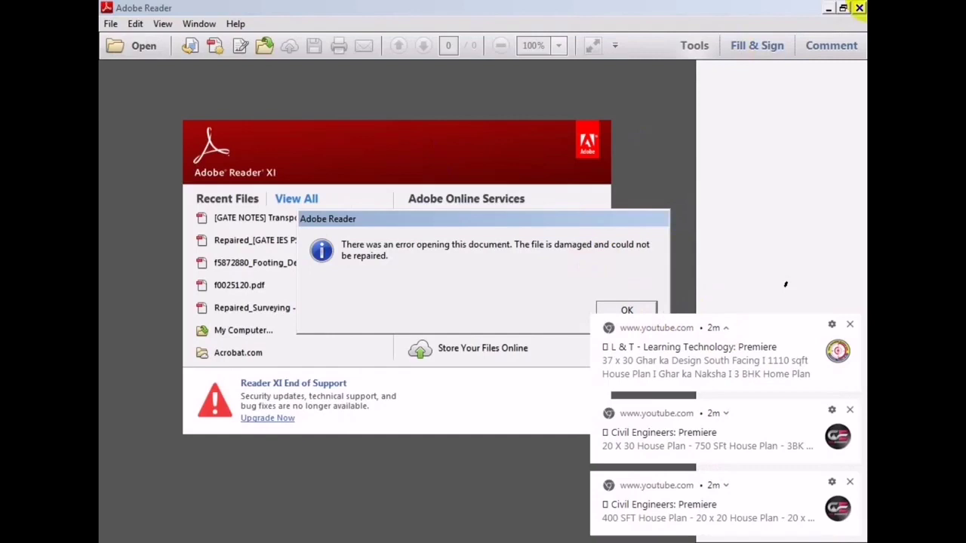
click(861, 8)
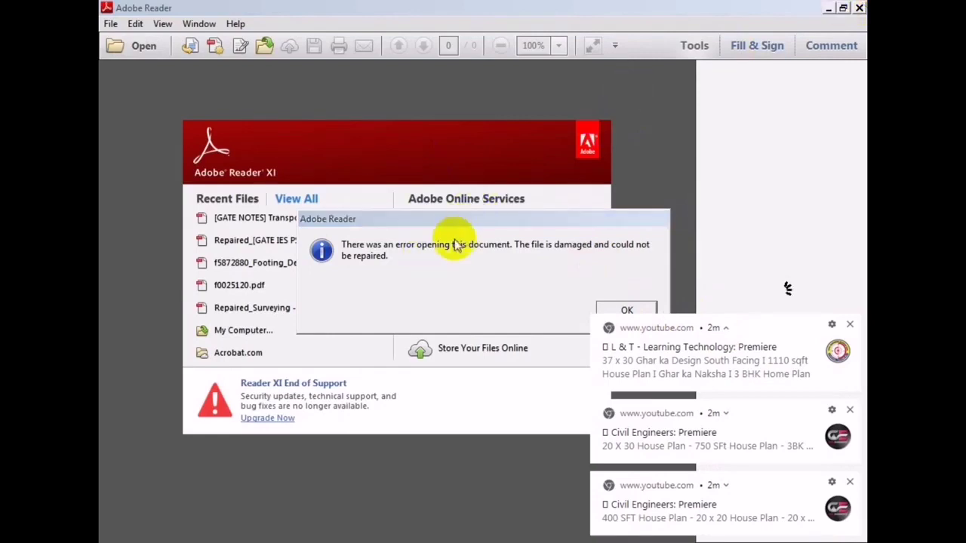
click(860, 9)
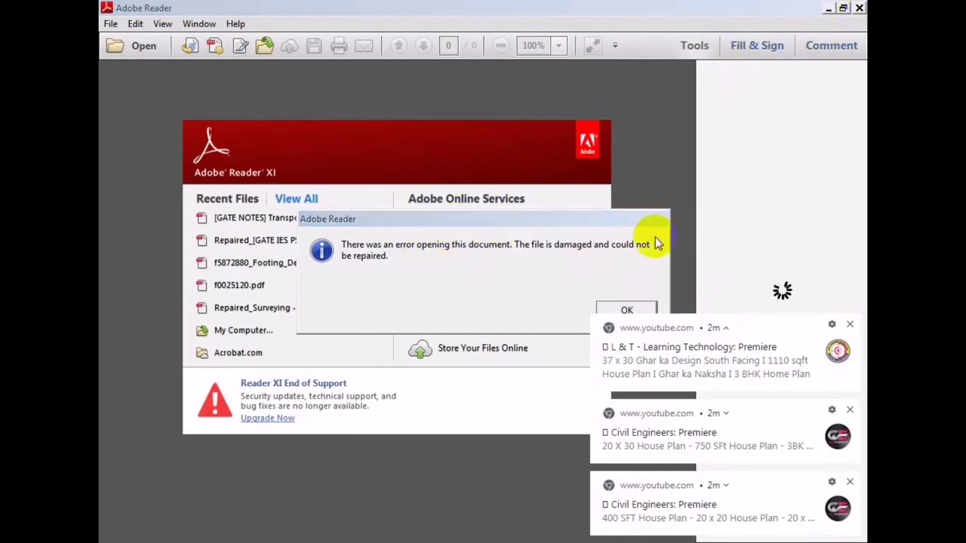
click(628, 309)
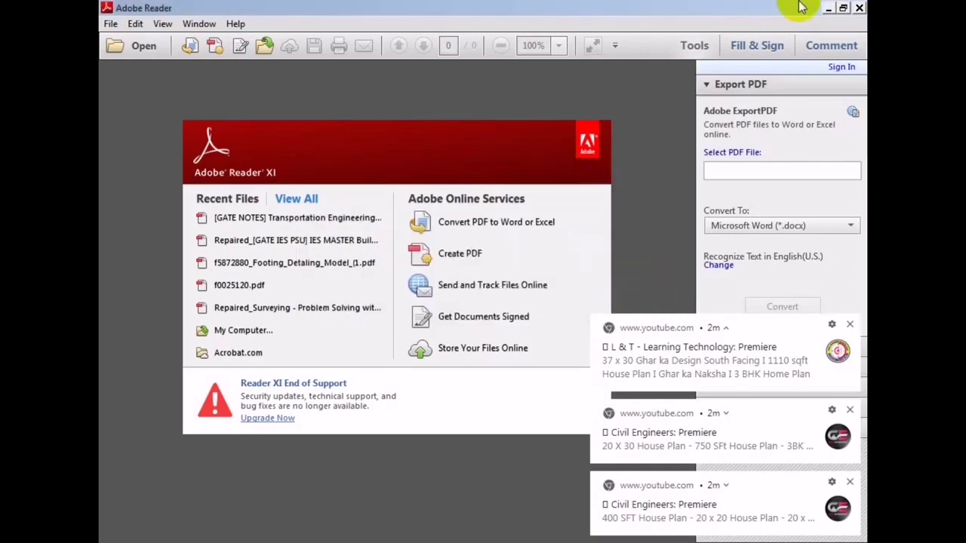
click(859, 9)
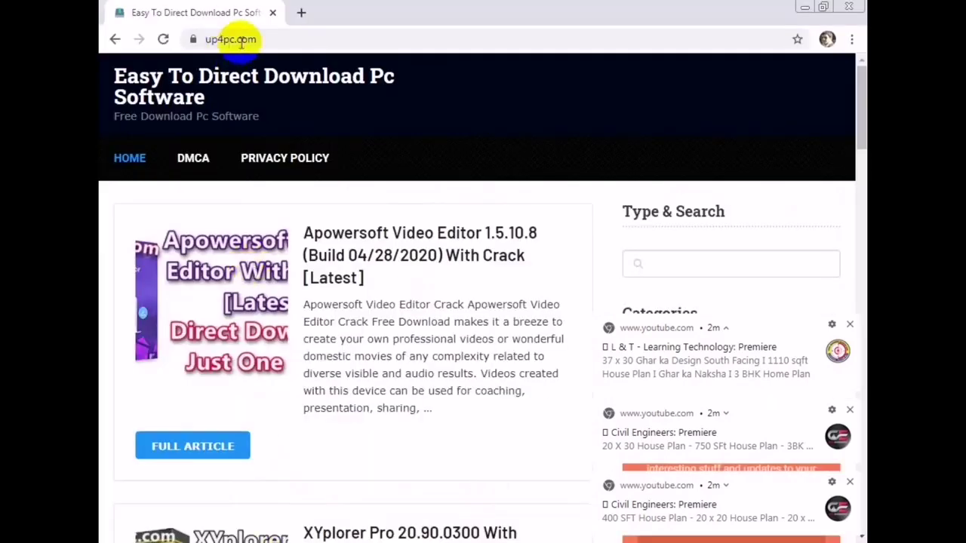
Step: Load up4pc.com in Chrome, search it for "Stellar pdf recovery tool" and open the Stellar Repair for Word 6.0.0.0 result in a separate tab
click(206, 39)
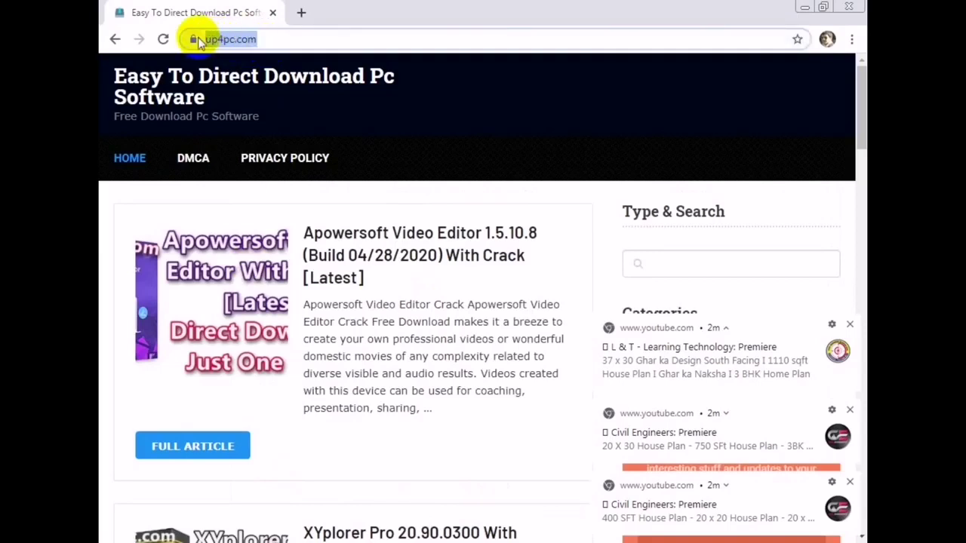
text(Up)
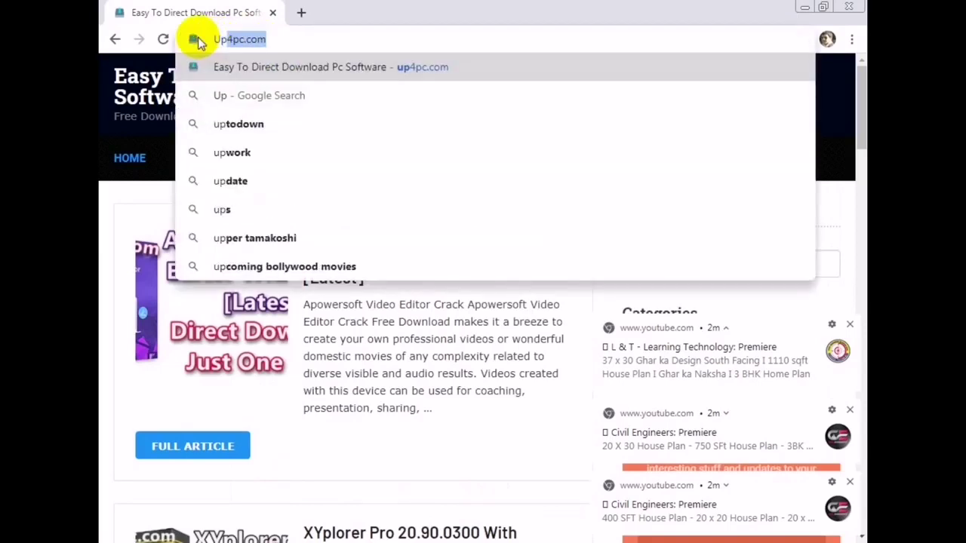
text(4pc.com)
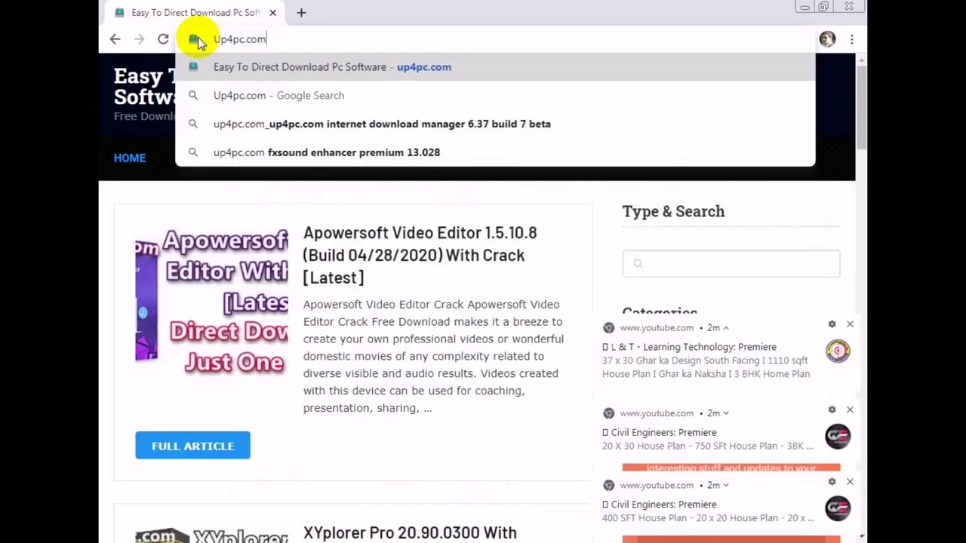
key(Return)
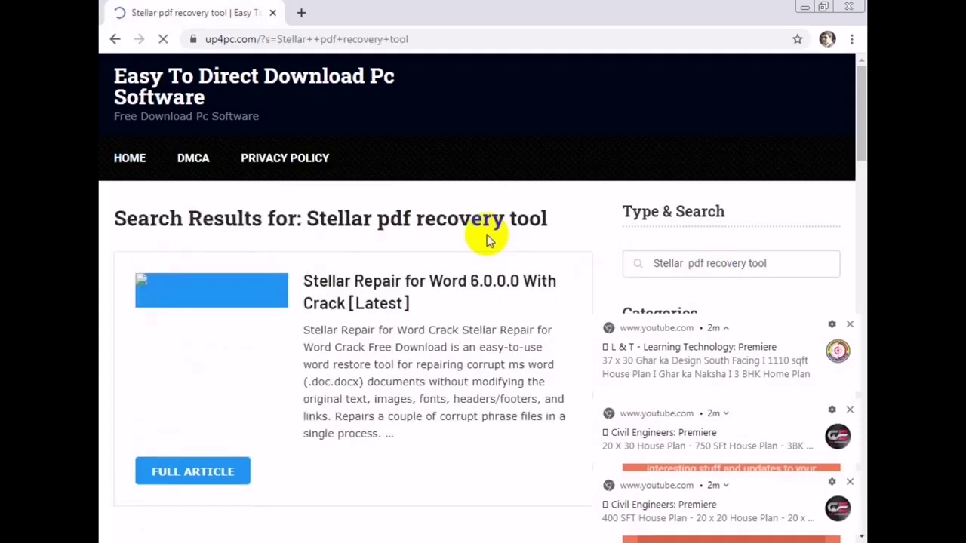
click(386, 296)
mouse_move(860, 115)
mouse_down()
mouse_move(860, 245)
mouse_move(860, 115)
mouse_up()
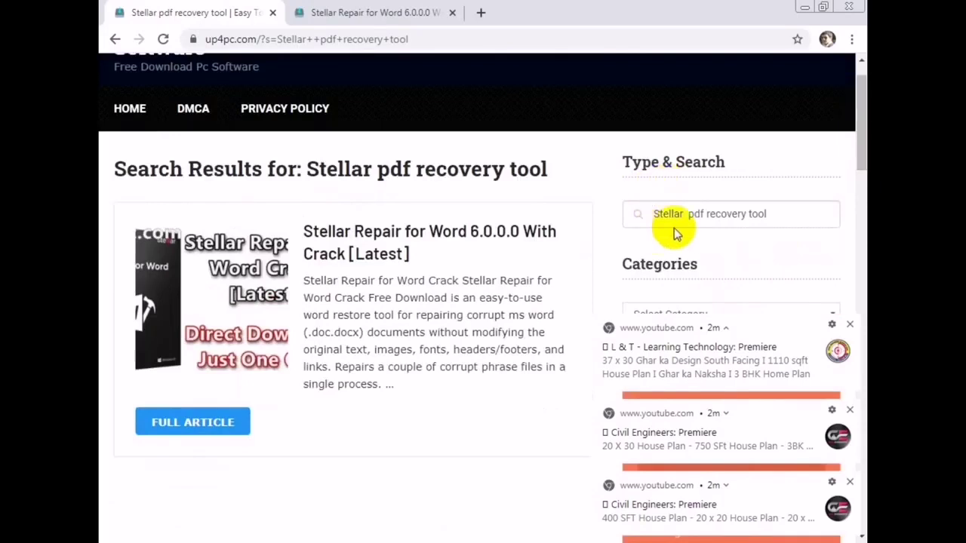
Step: Search the site for "Stellar repair for pdf" and follow the download link on the Stellar Repair for PDF 3.0.0.0 page
drag(688, 218, 778, 209)
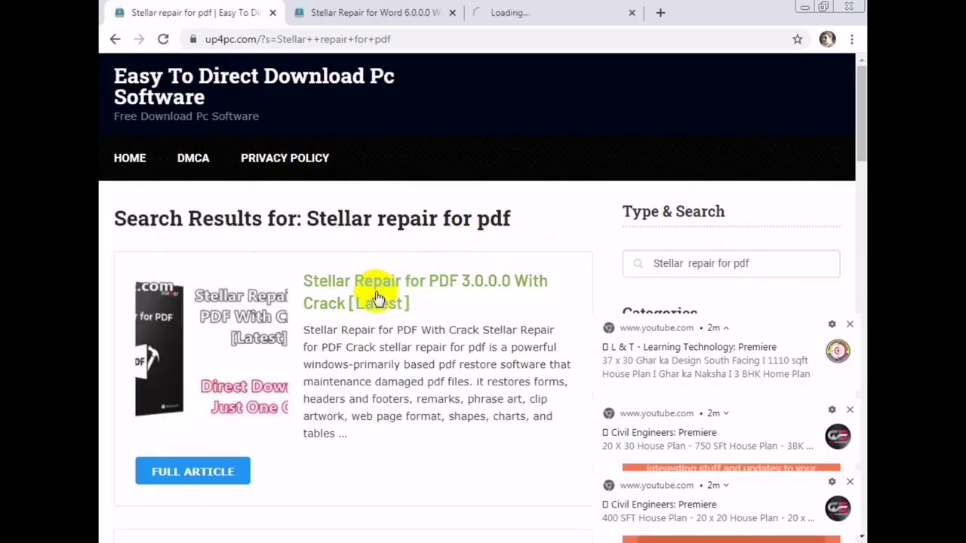
scroll(857, 121, down, 1)
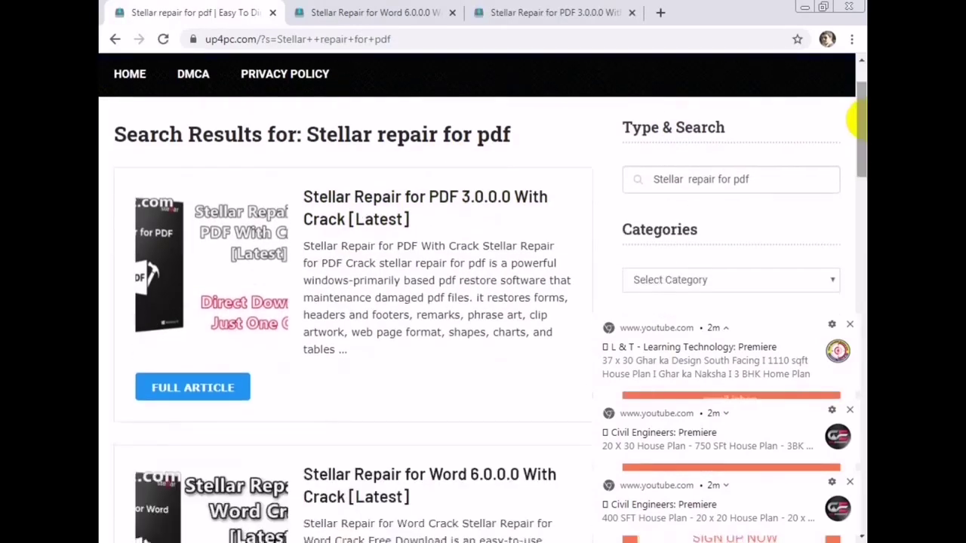
click(566, 12)
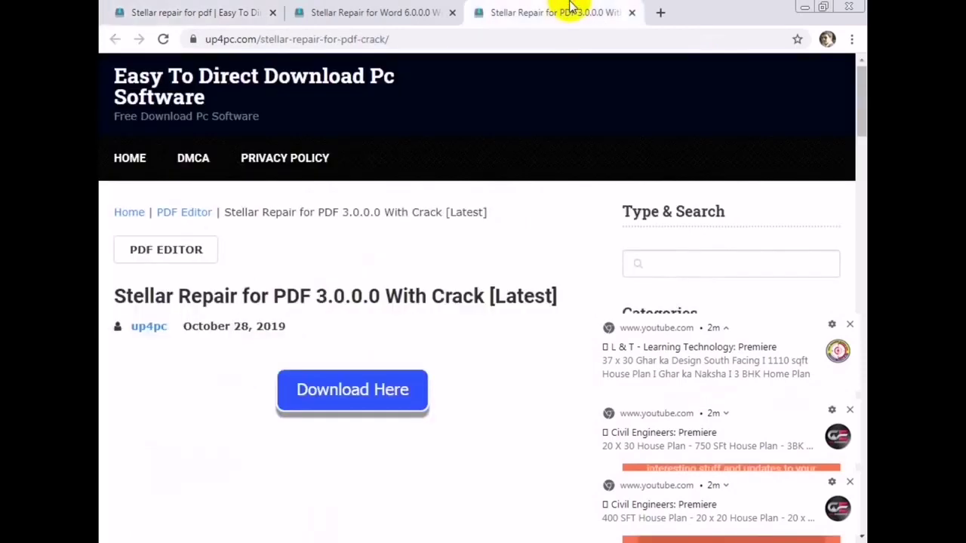
click(334, 406)
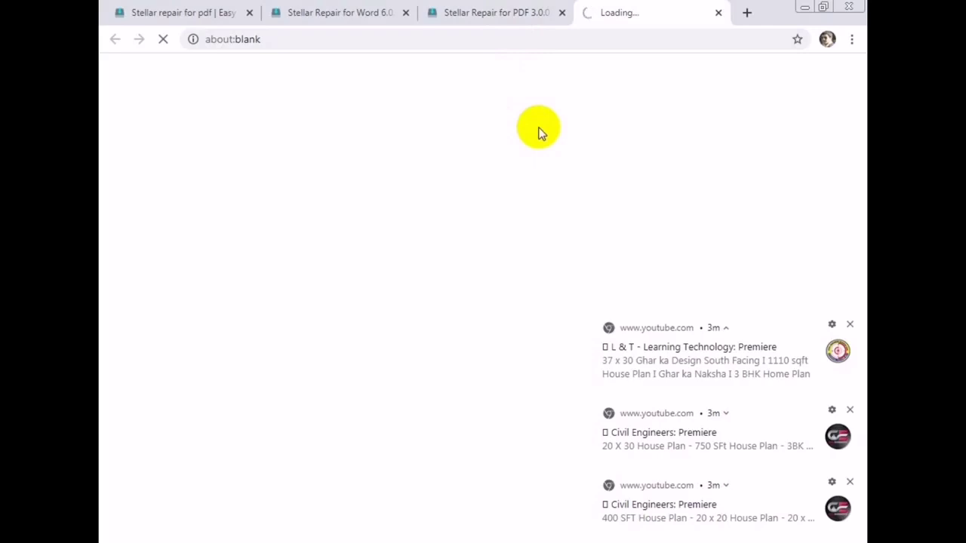
Step: Minimize the browser and launch Stellar Repair for PDF from the desktop
click(804, 6)
drag(420, 156, 154, 219)
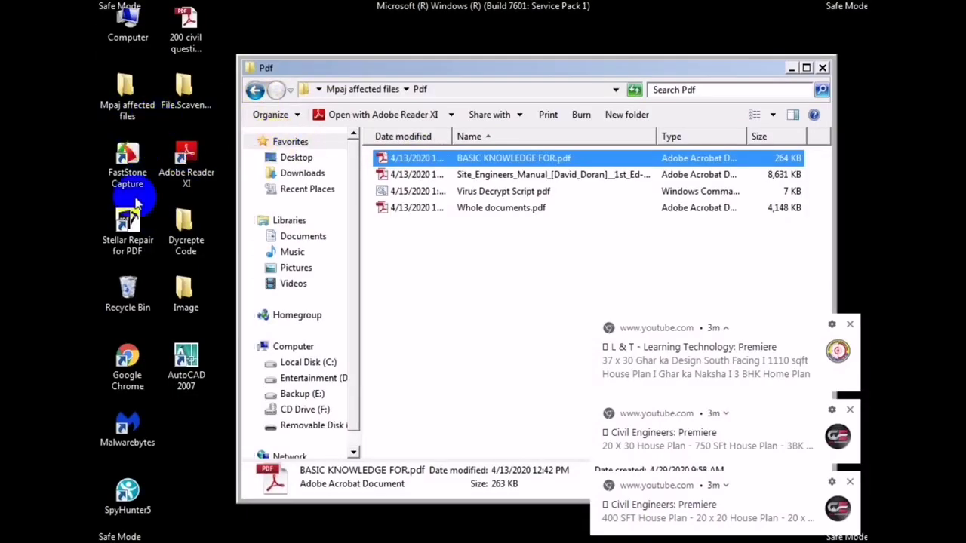
click(130, 224)
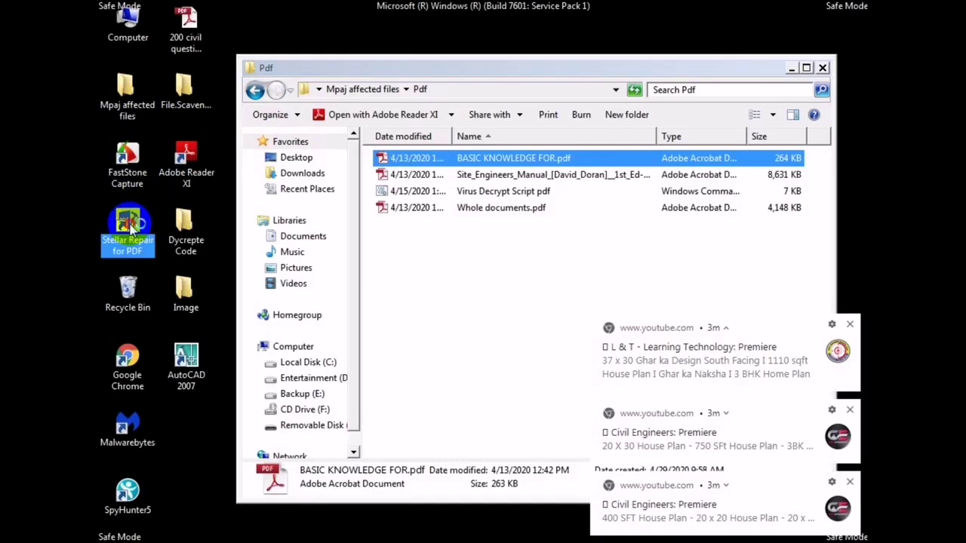
double_click(130, 225)
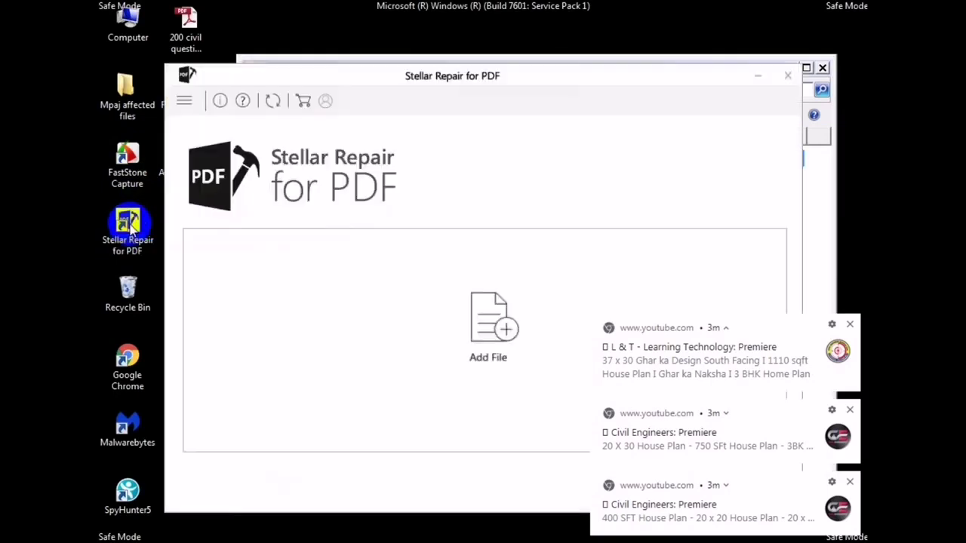
Step: Add all three PDF files from the Pdf subfolder of the desktop's Mpaj affected files folder to the repair list
click(491, 313)
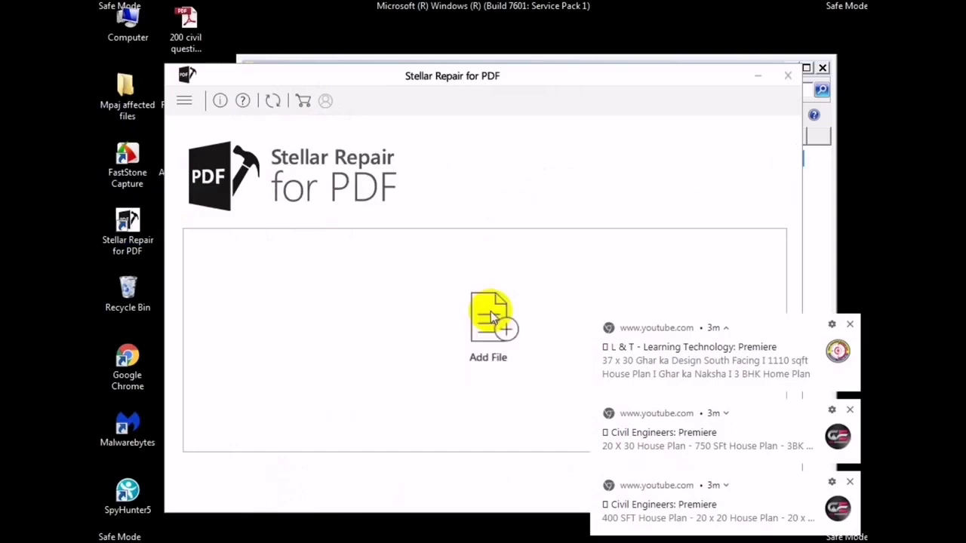
scroll(257, 214, down, 1)
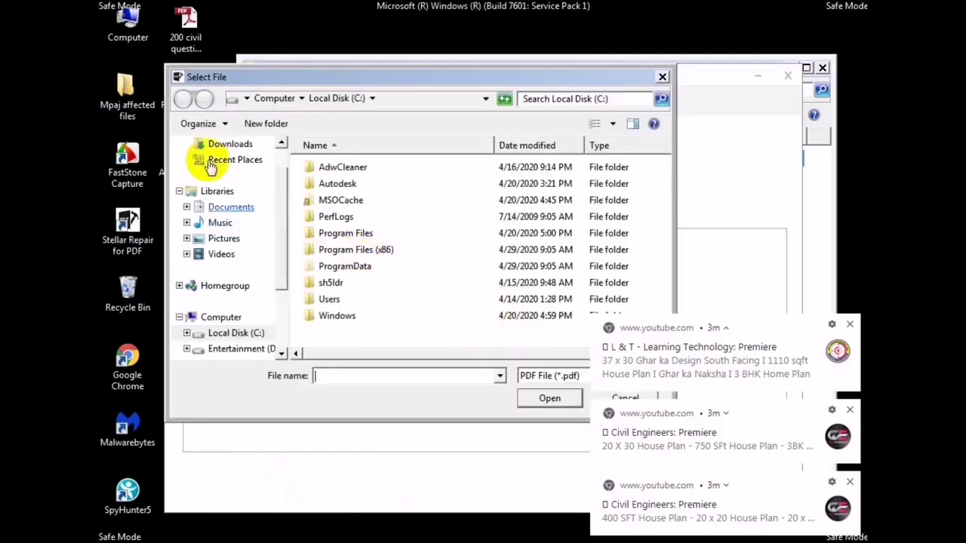
scroll(281, 227, down, 3)
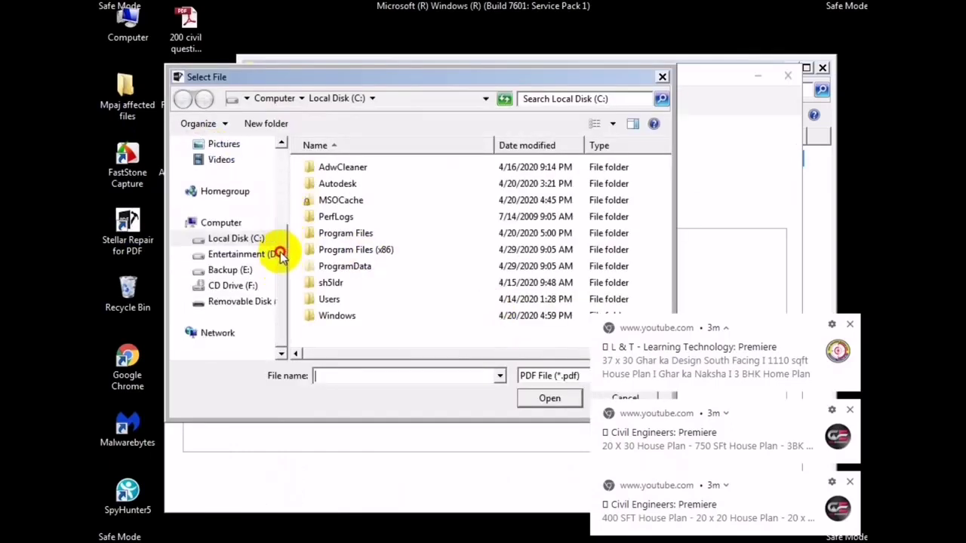
scroll(279, 196, up, 5)
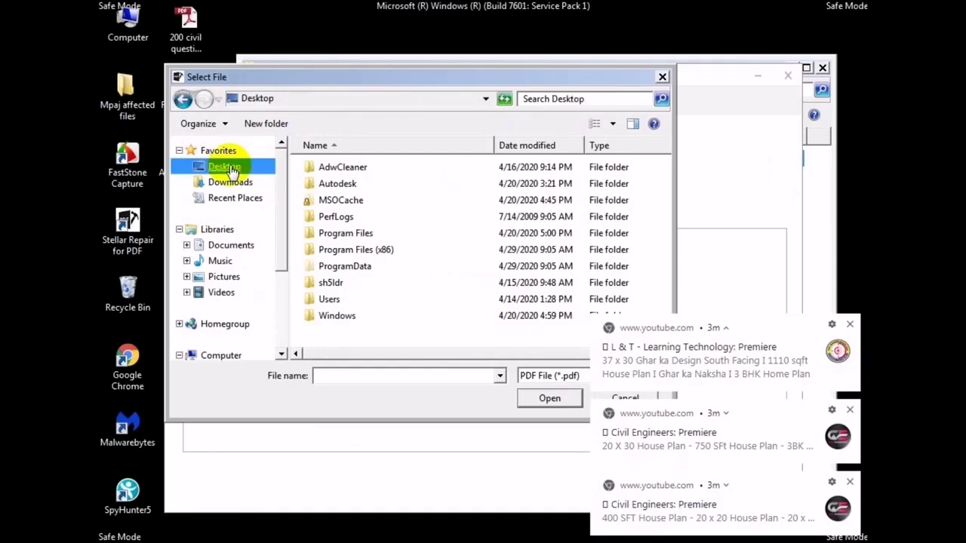
drag(668, 174, 670, 280)
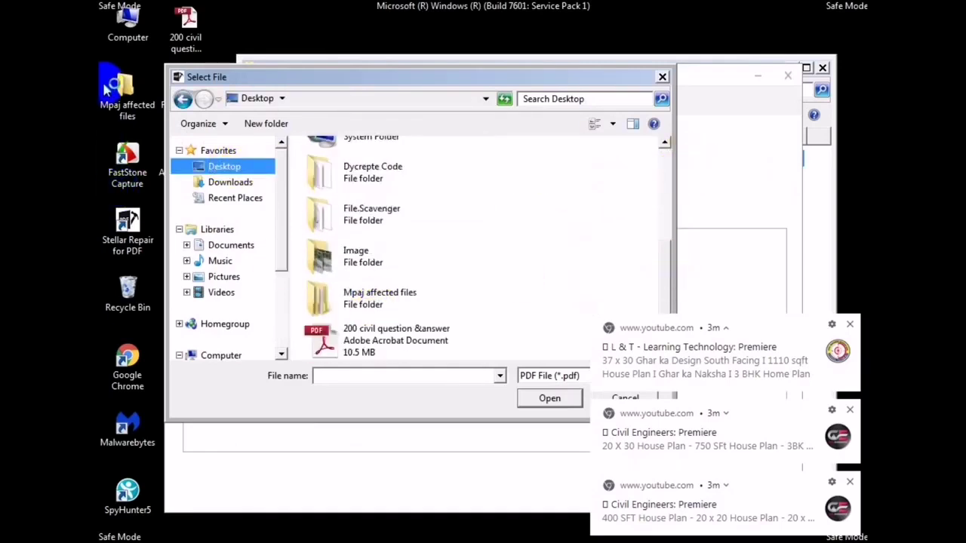
click(372, 291)
click(567, 405)
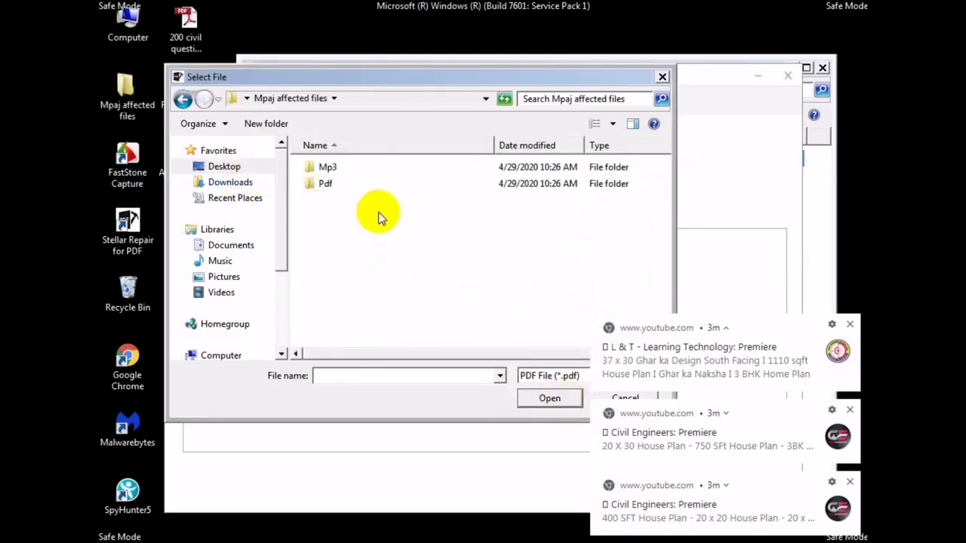
double_click(327, 187)
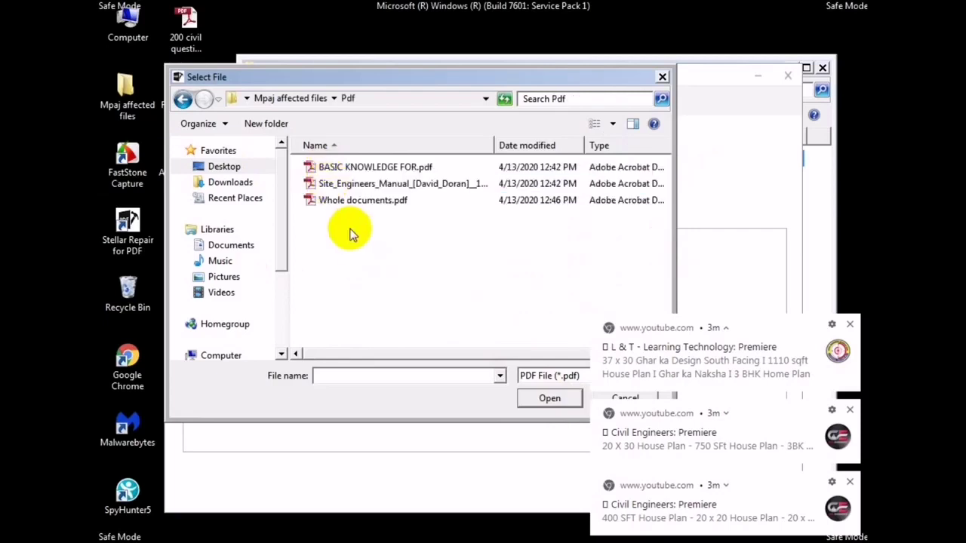
drag(351, 231, 334, 151)
click(539, 401)
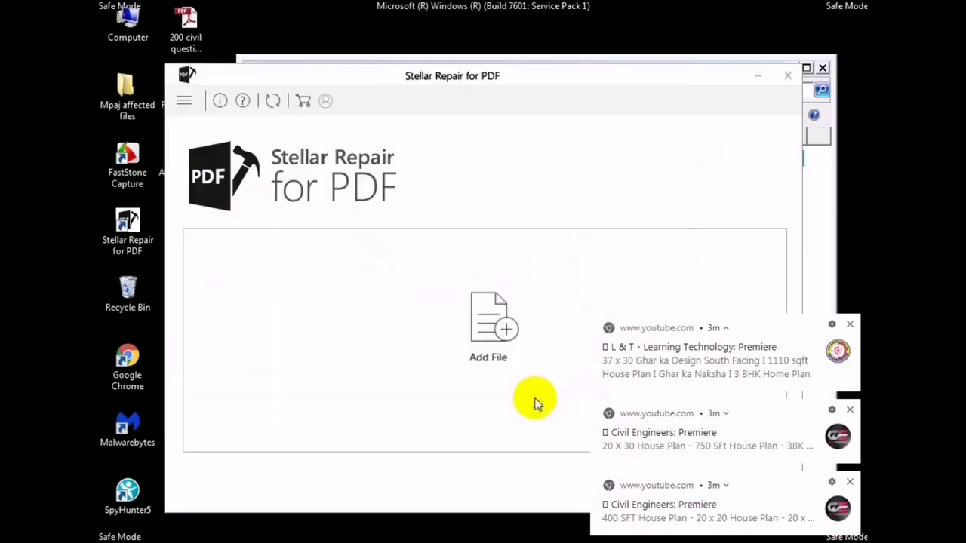
Step: Dismiss the browser notifications covering the repair window, repair all the listed PDF files and acknowledge the completion message
click(850, 324)
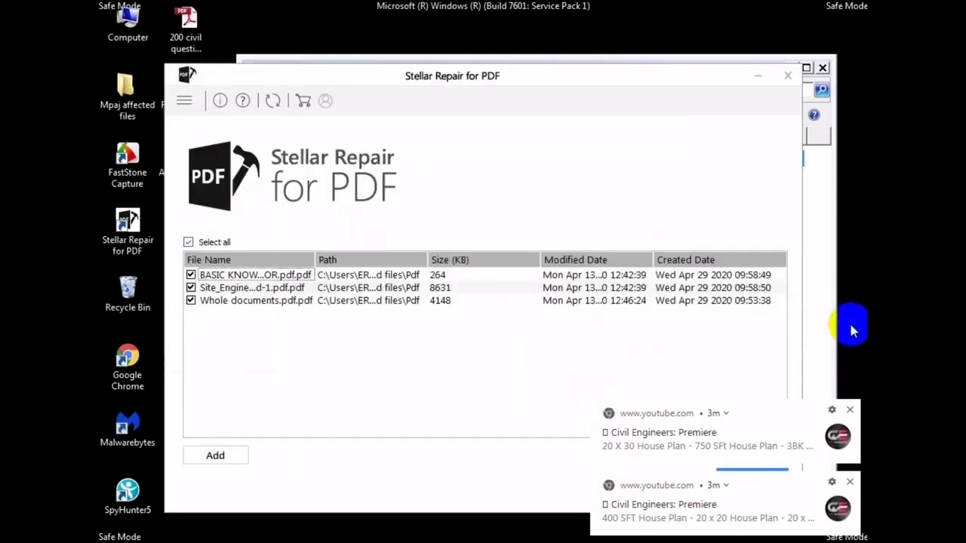
click(849, 408)
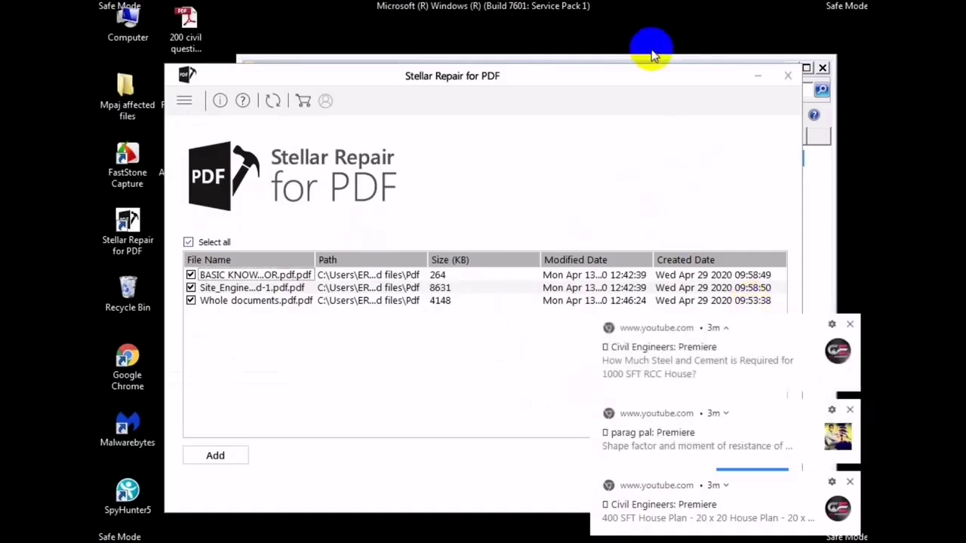
drag(620, 79, 493, 60)
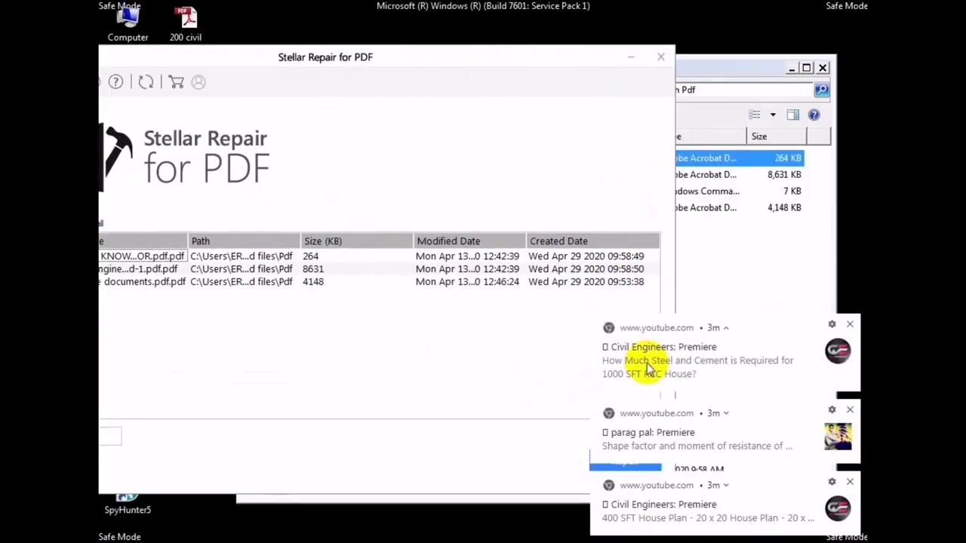
click(849, 325)
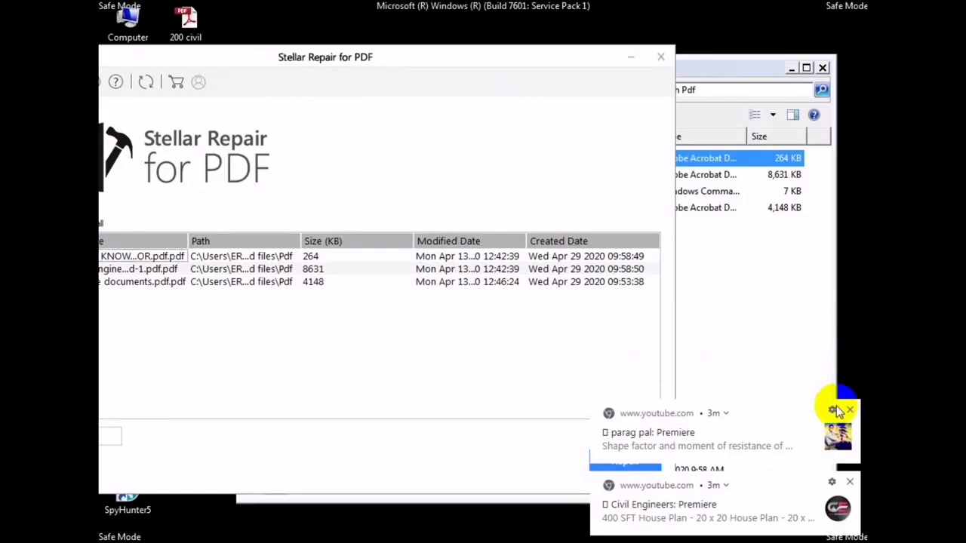
click(850, 411)
click(850, 484)
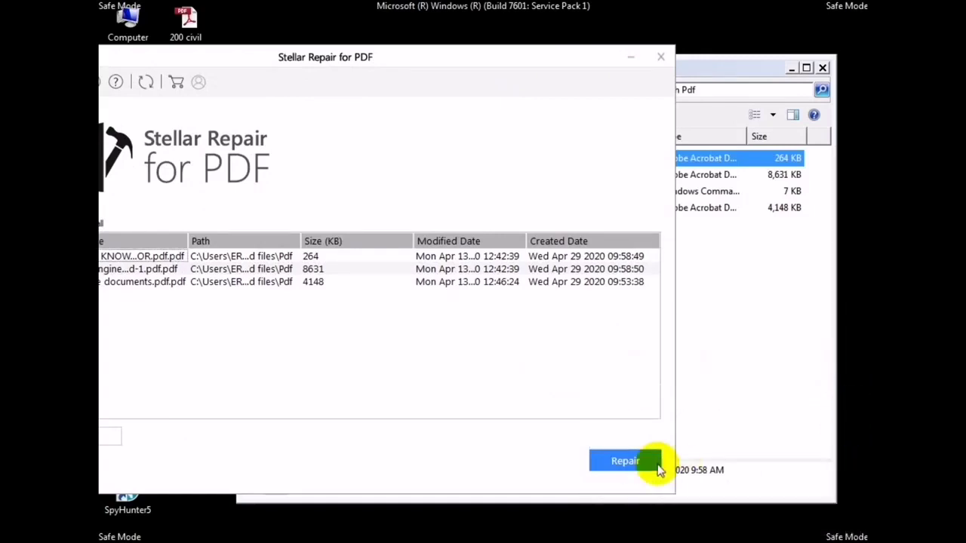
click(625, 462)
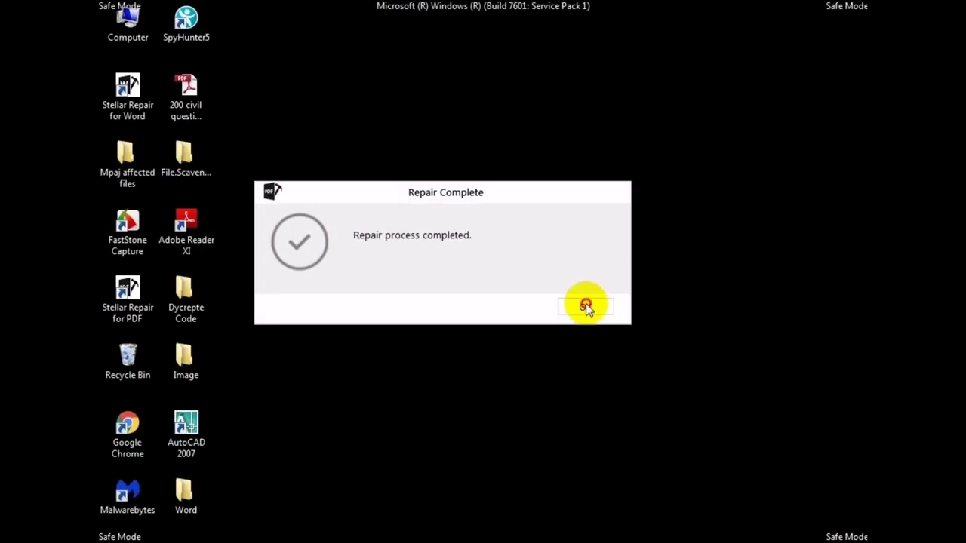
click(585, 304)
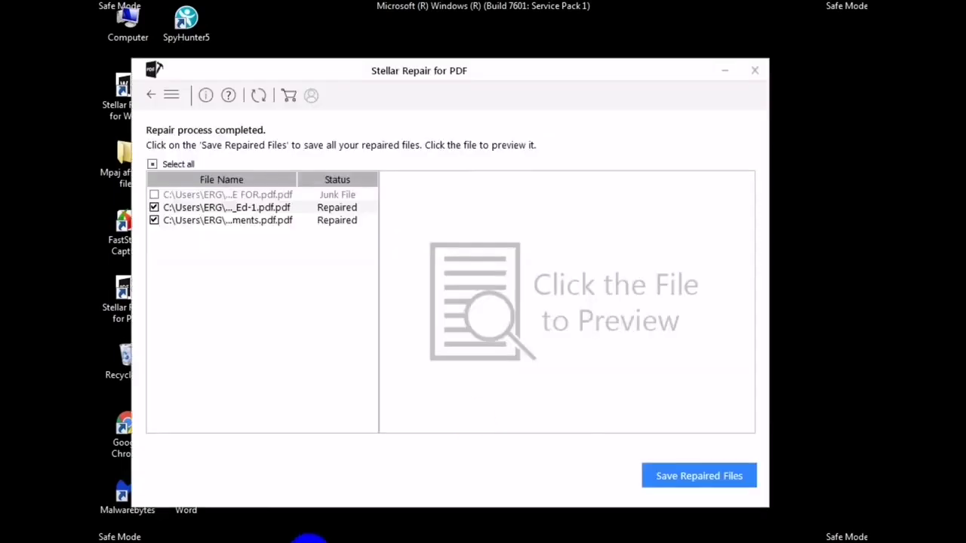
Step: Save the repaired PDF files into the Mpaj affected files folder on the desktop
click(692, 482)
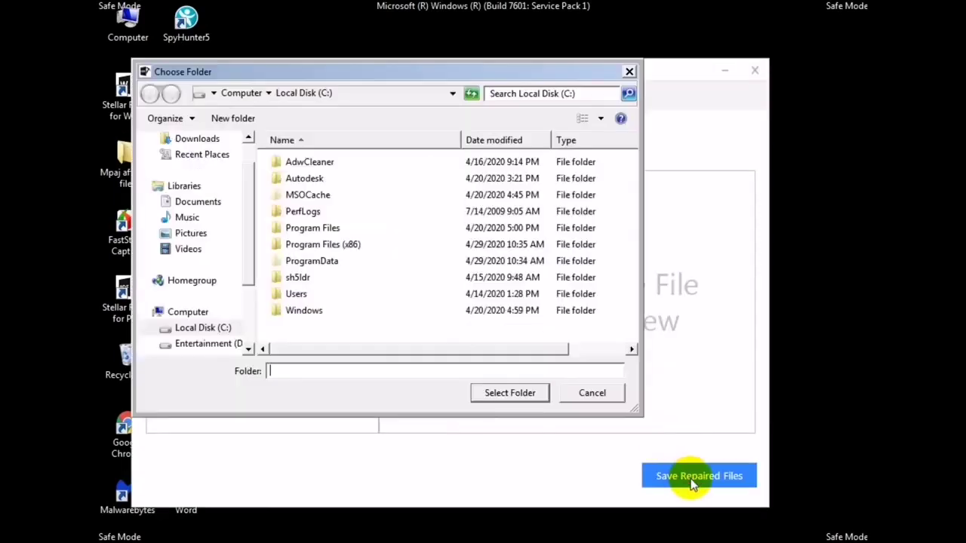
drag(247, 185, 241, 143)
click(189, 162)
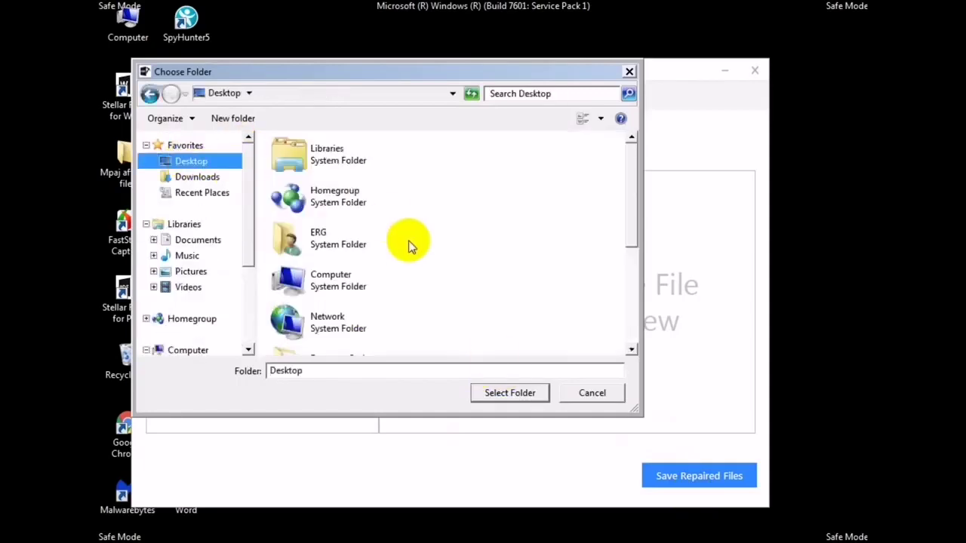
drag(638, 237, 626, 345)
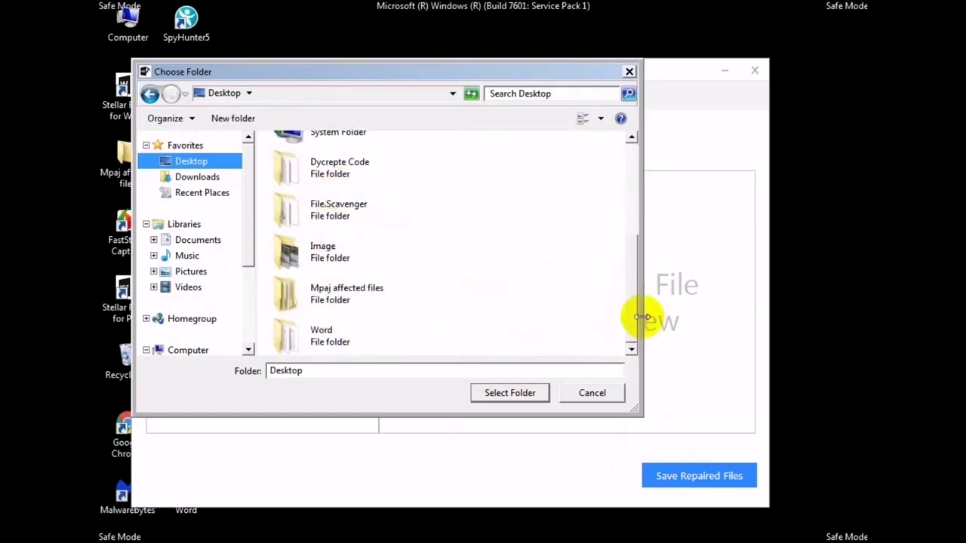
scroll(631, 291, up, 1)
scroll(627, 276, down, 1)
click(331, 298)
double_click(330, 298)
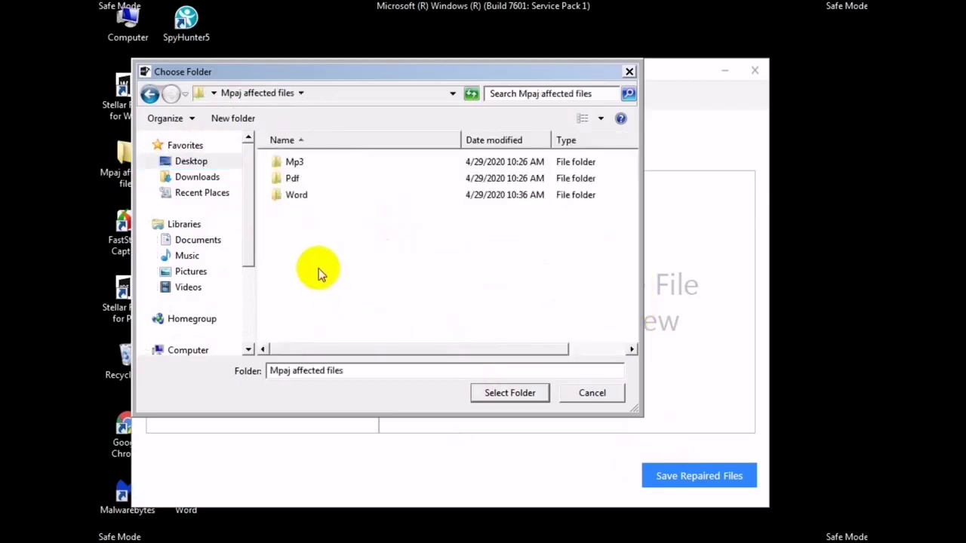
click(499, 399)
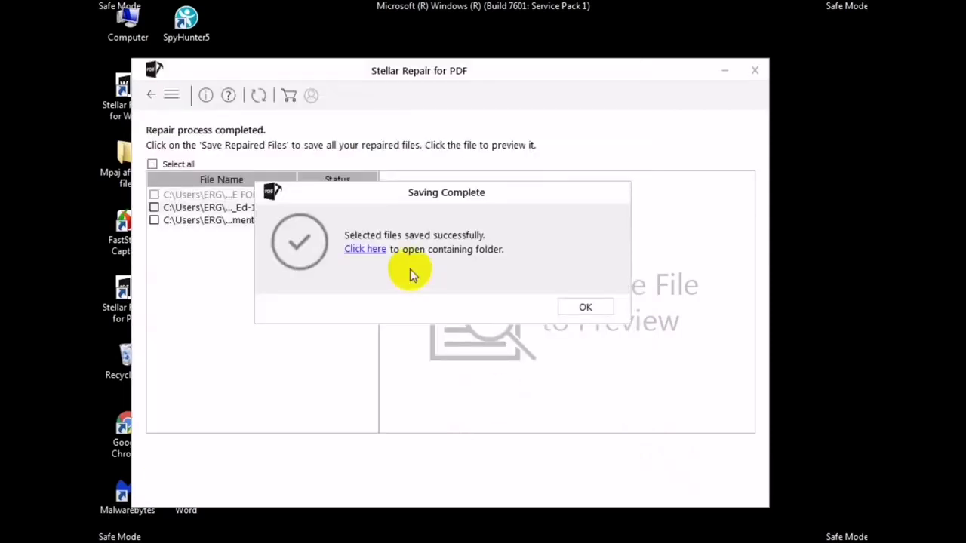
Step: Check the saved PDFs in their containing folder, close it and exit Stellar Repair for PDF
click(366, 249)
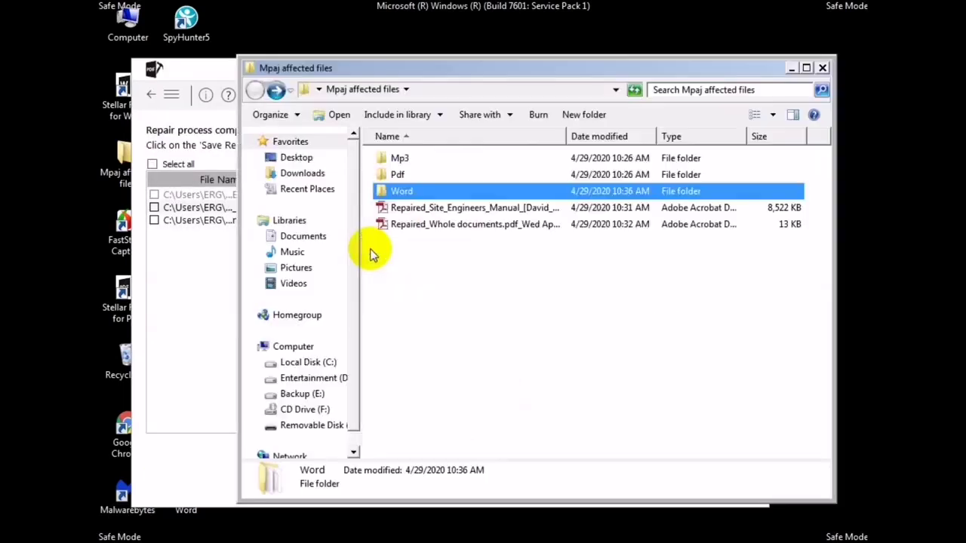
click(823, 69)
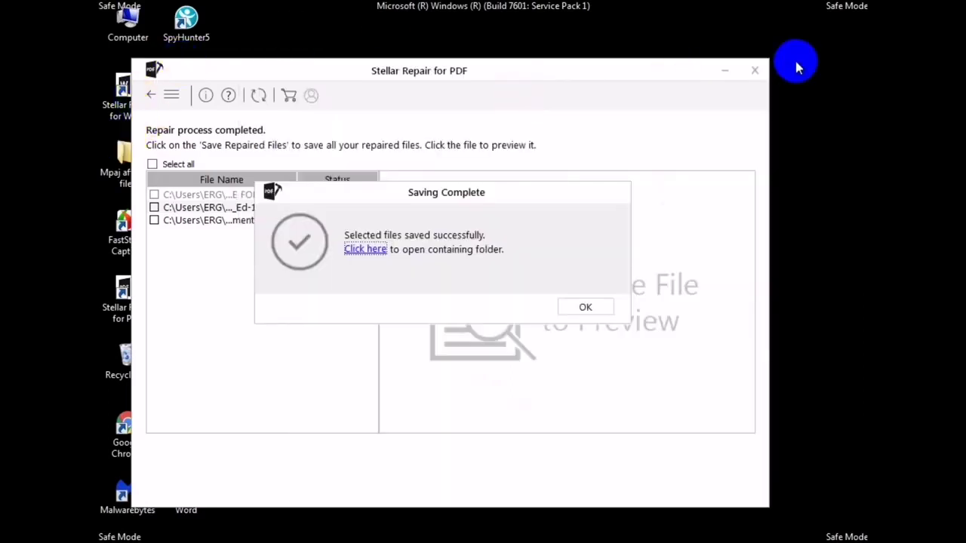
click(576, 308)
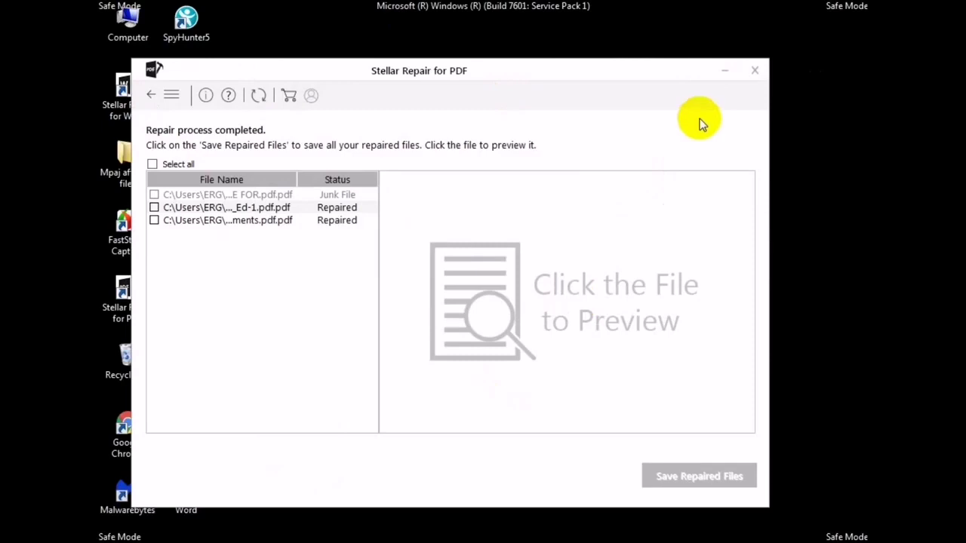
click(753, 72)
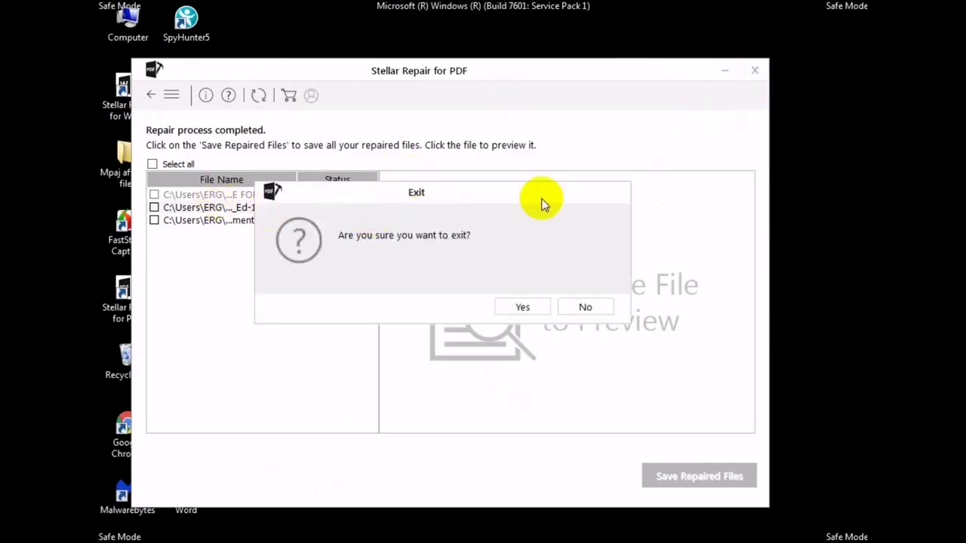
click(526, 308)
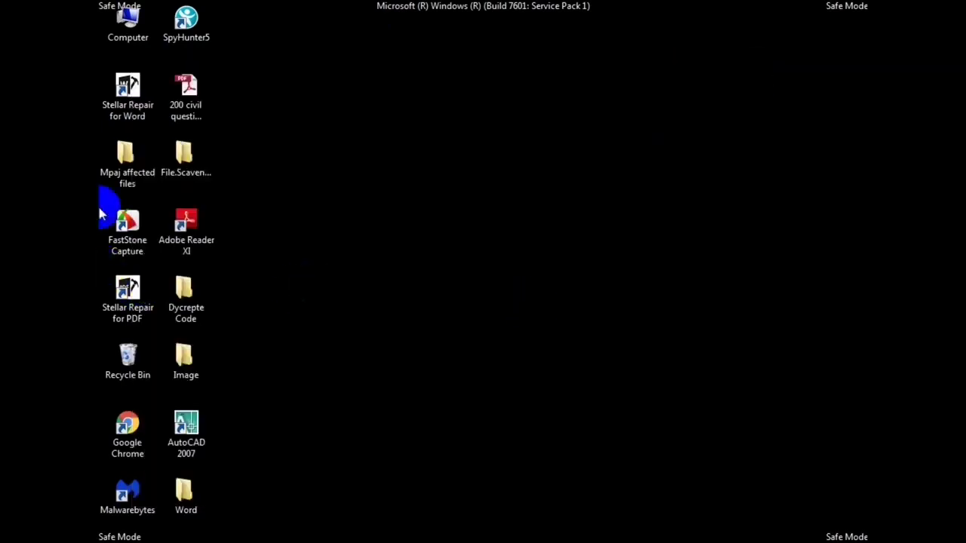
Step: Inspect the Pdf subfolder of Mpaj affected files, and page through the repaired Site Engineers Manual PDF before closing it
double_click(120, 174)
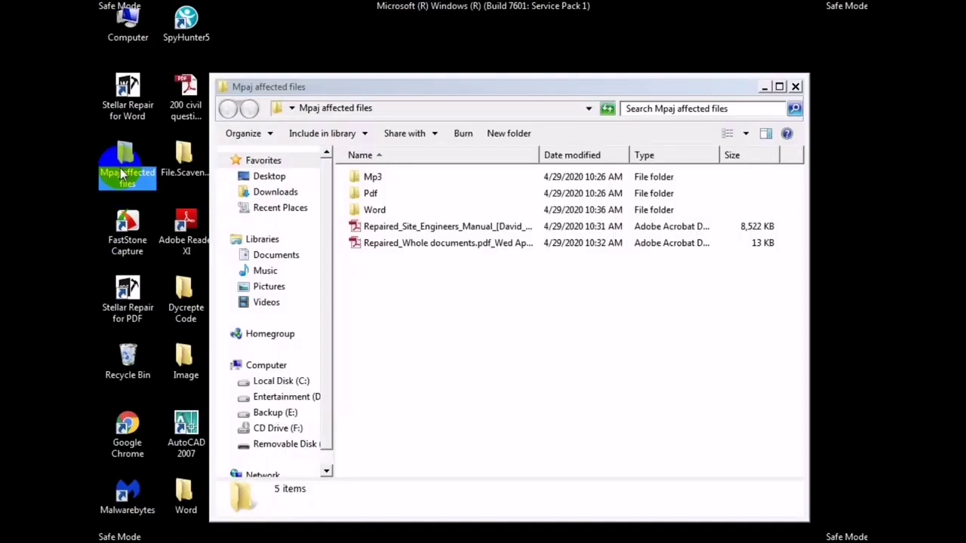
double_click(374, 195)
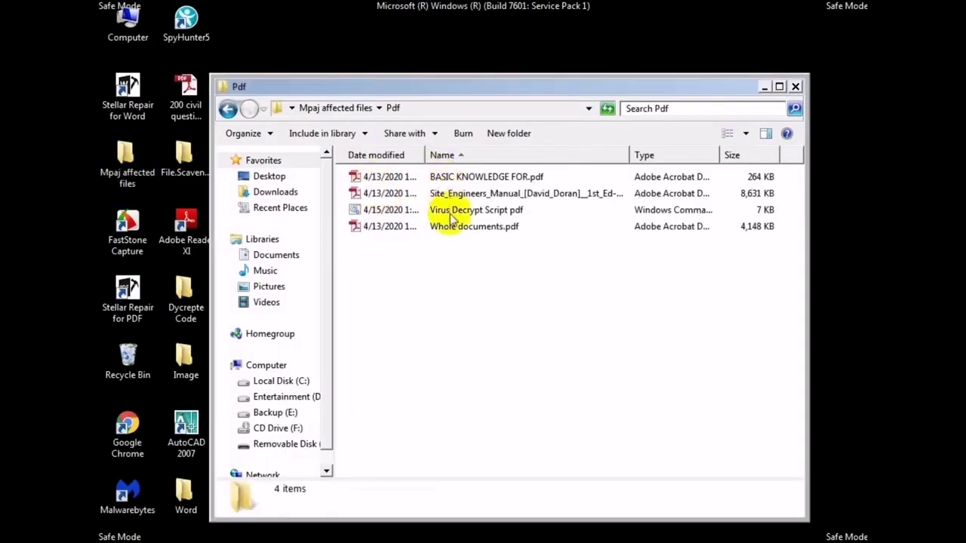
click(228, 107)
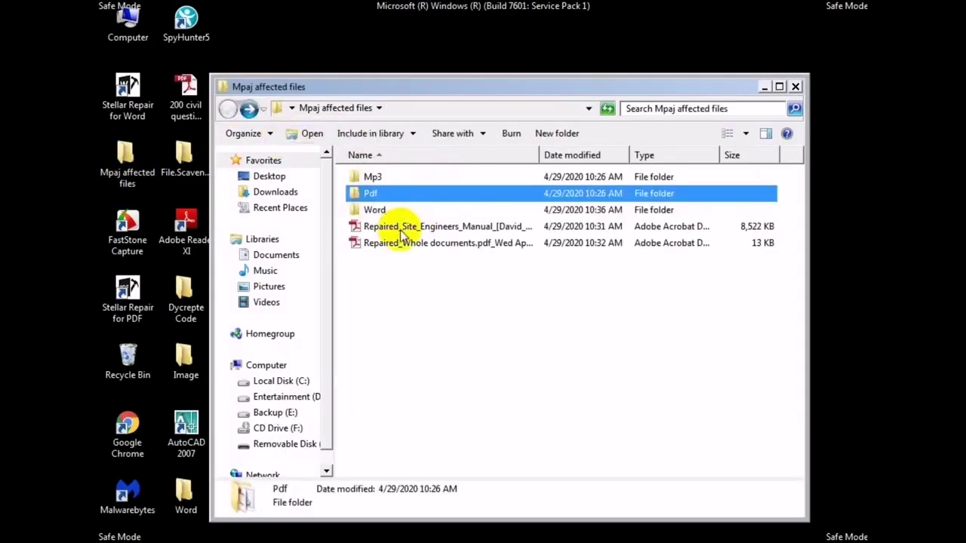
click(400, 229)
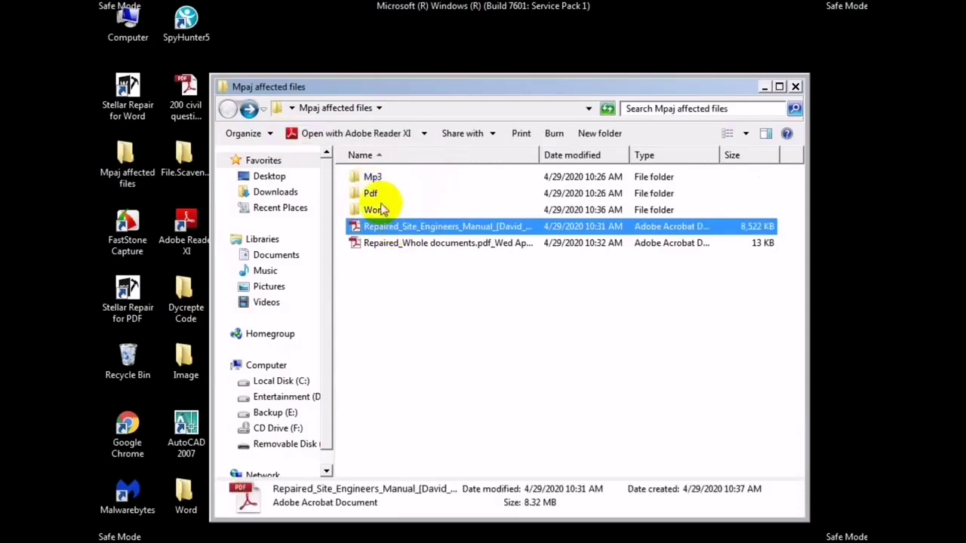
double_click(413, 228)
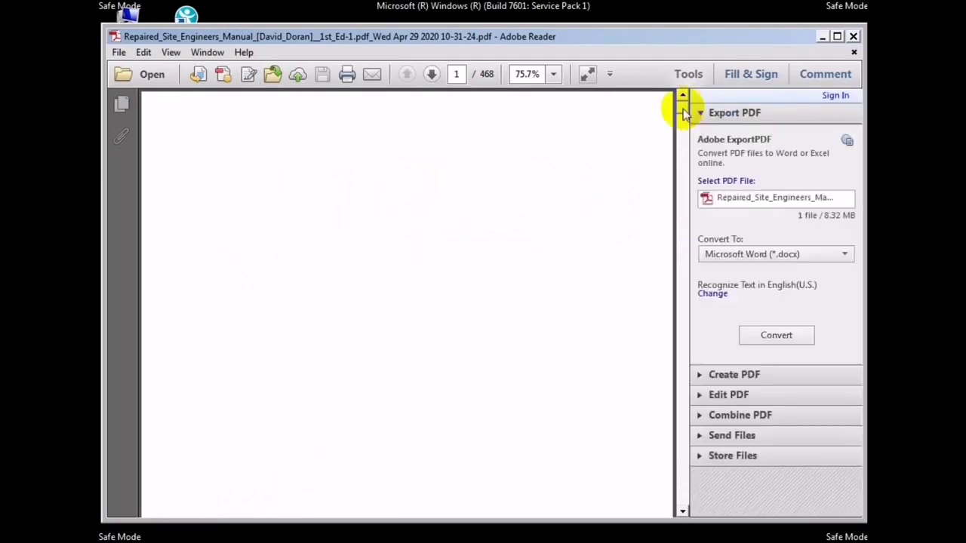
drag(683, 117, 739, 280)
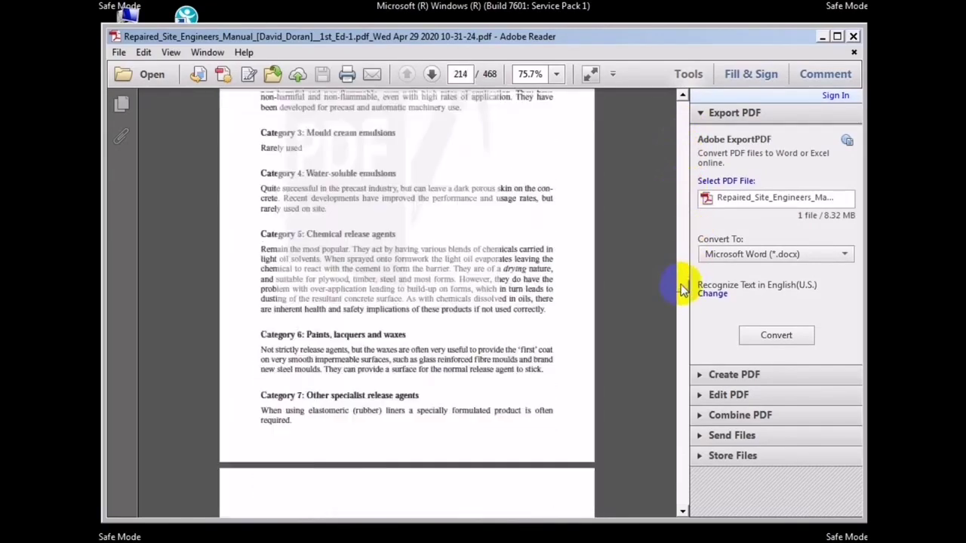
click(855, 38)
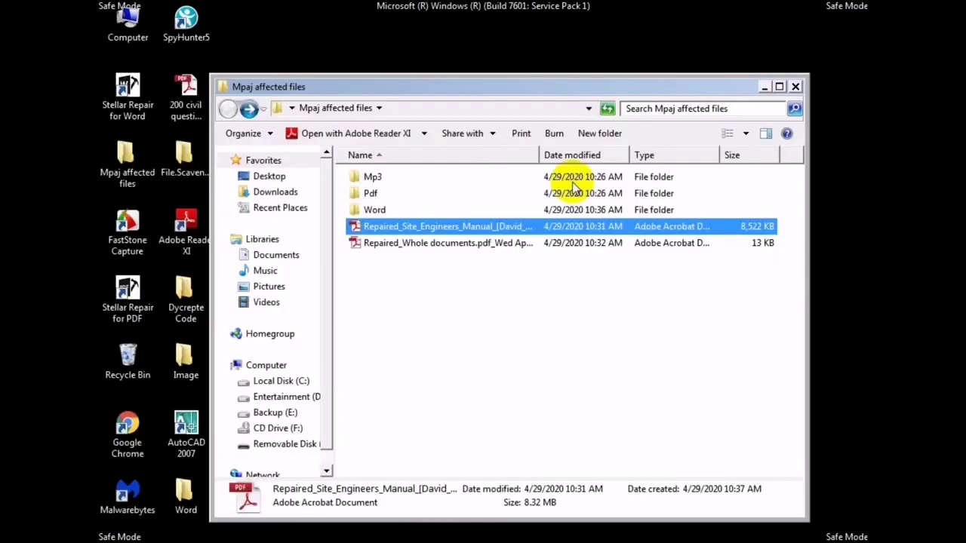
Step: View the Repaired_Whole documents PDF, and close it along with the folder window
click(431, 248)
double_click(431, 248)
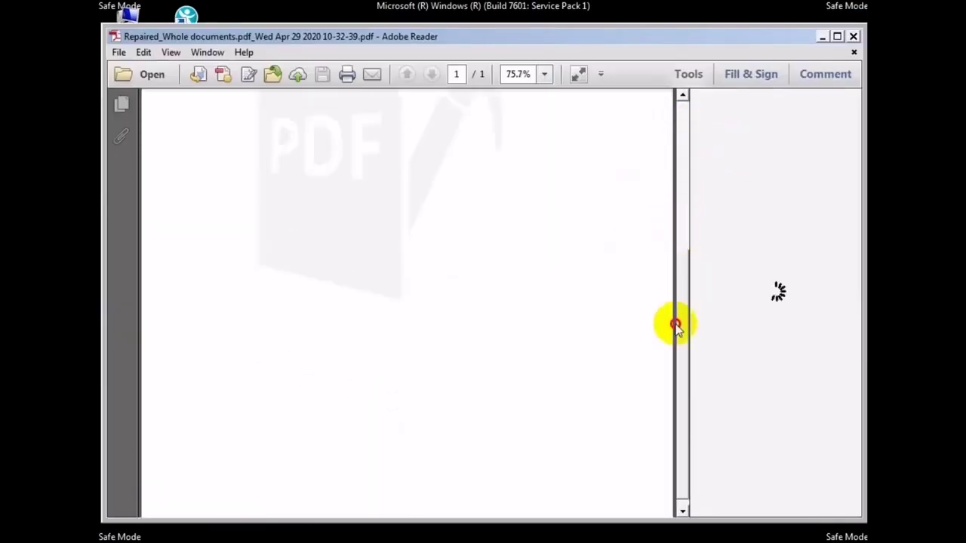
click(854, 38)
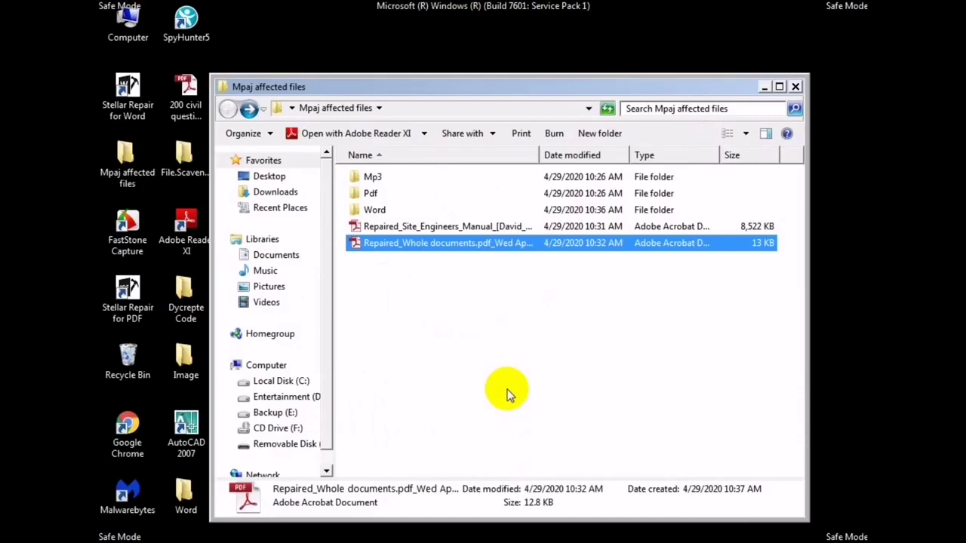
key(alt+F4)
Step: Open the Word subfolder of Mpaj affected files and widen the Name column to show more of the file names
double_click(128, 156)
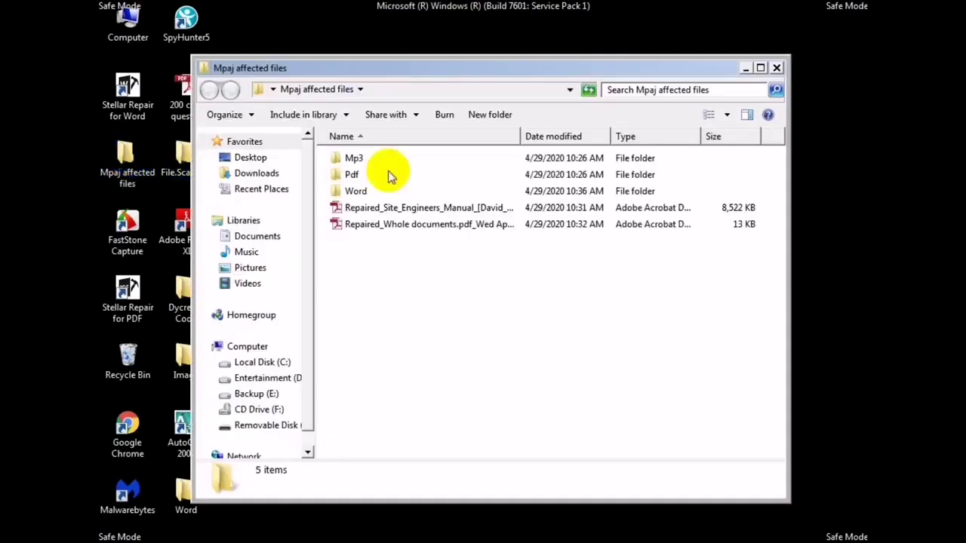
click(345, 191)
double_click(344, 191)
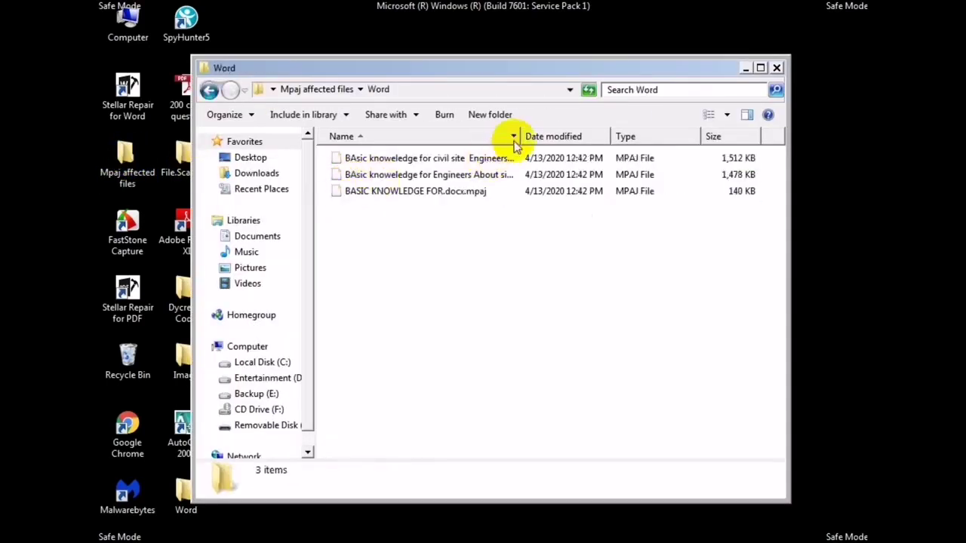
drag(524, 134, 575, 139)
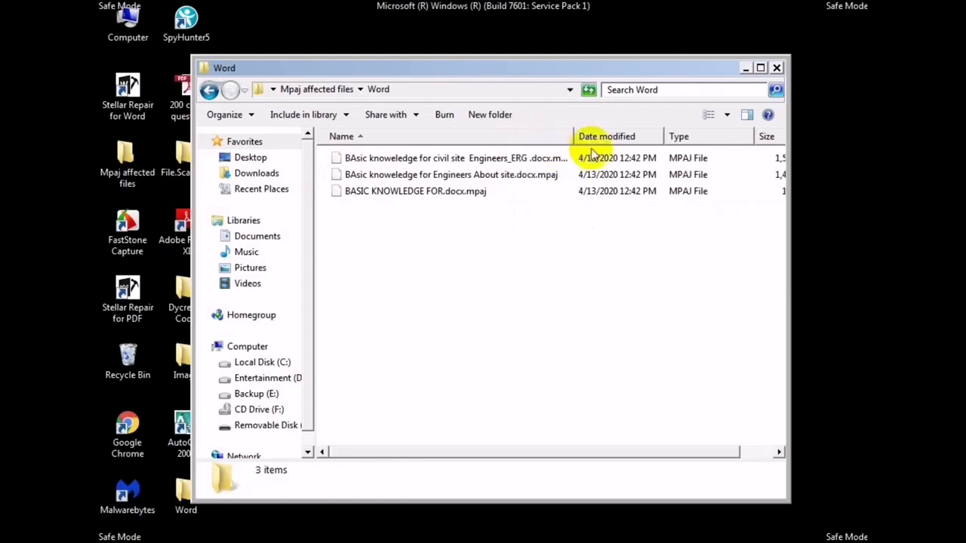
Step: Try to open the encrypted BAsic knoweledge for civil site Engineers_ERG .docx.mpaj file and cancel the program selection
click(703, 158)
click(694, 174)
double_click(512, 160)
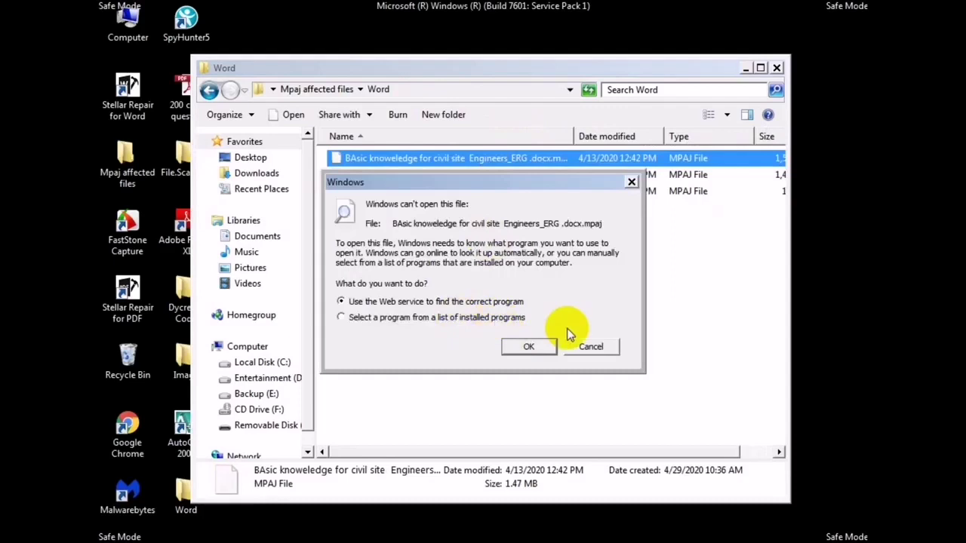
click(595, 348)
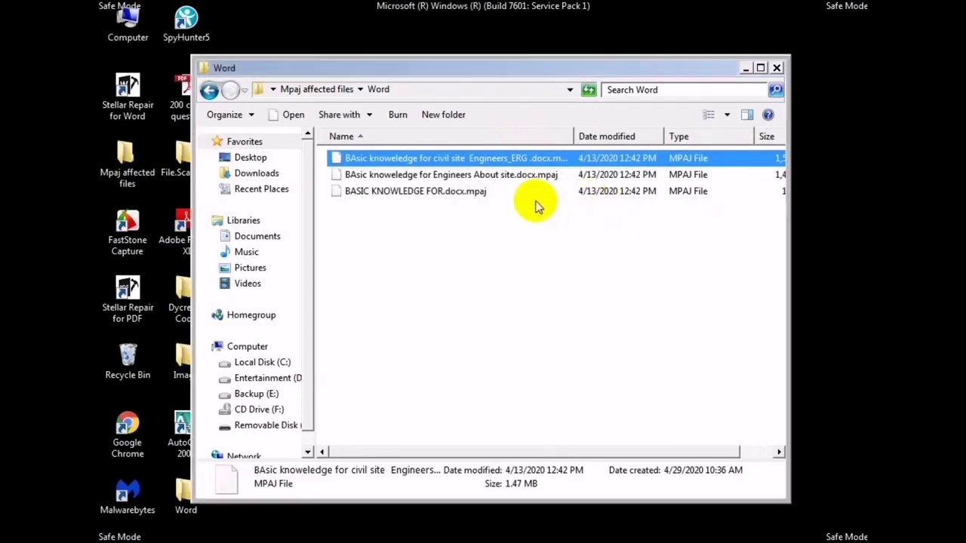
click(698, 176)
click(268, 237)
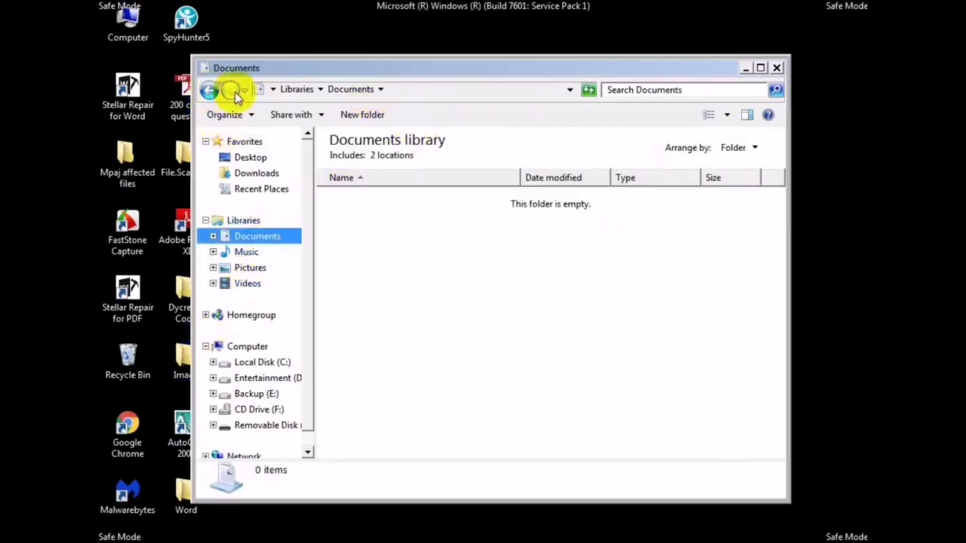
click(212, 90)
Step: Copy Virus Decrypt Script Word from the desktop's Dycrepte Code folder into the Word folder and run it there
drag(521, 75, 630, 56)
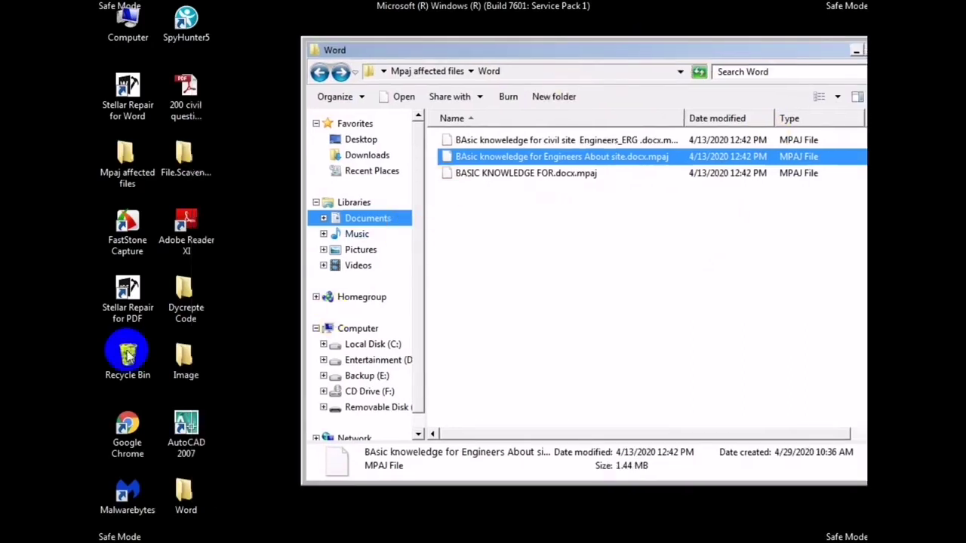
double_click(186, 305)
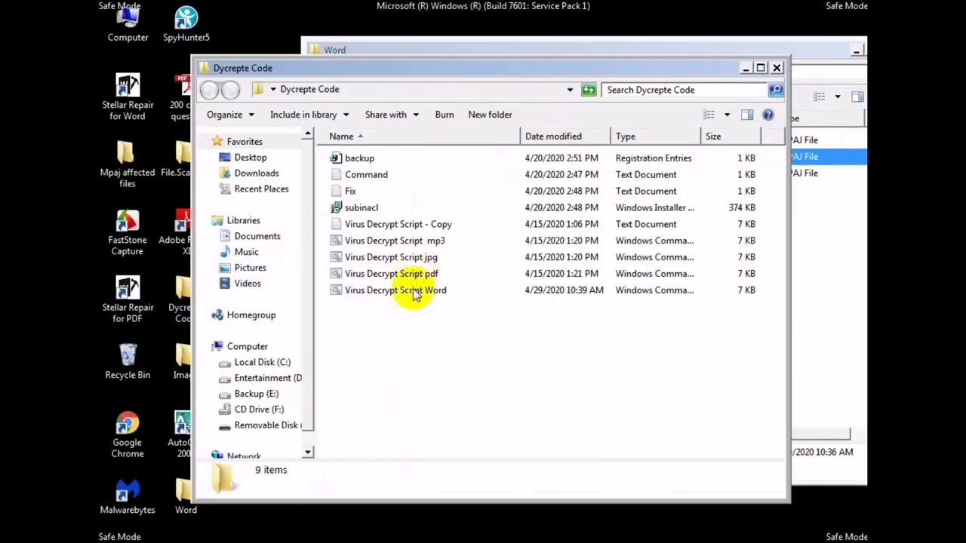
click(414, 293)
drag(412, 288, 832, 237)
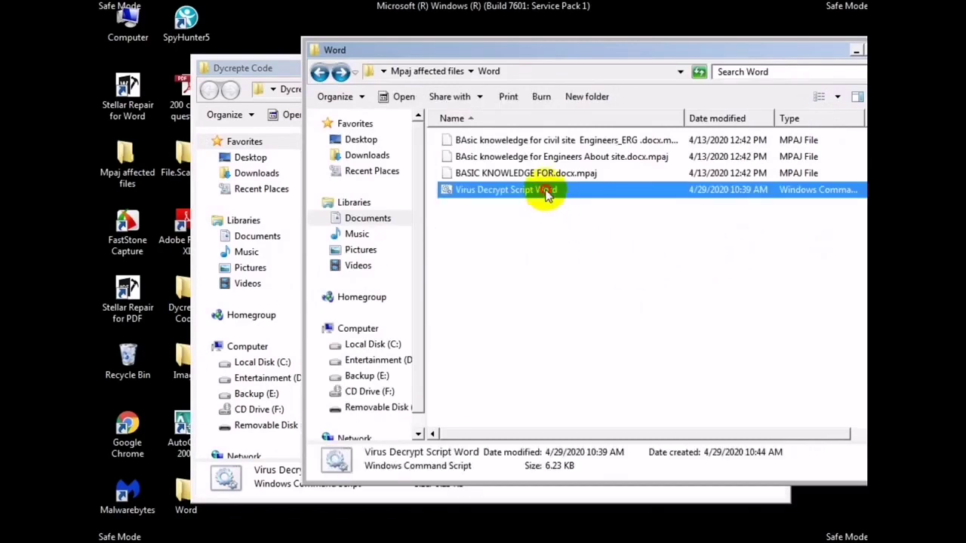
double_click(547, 191)
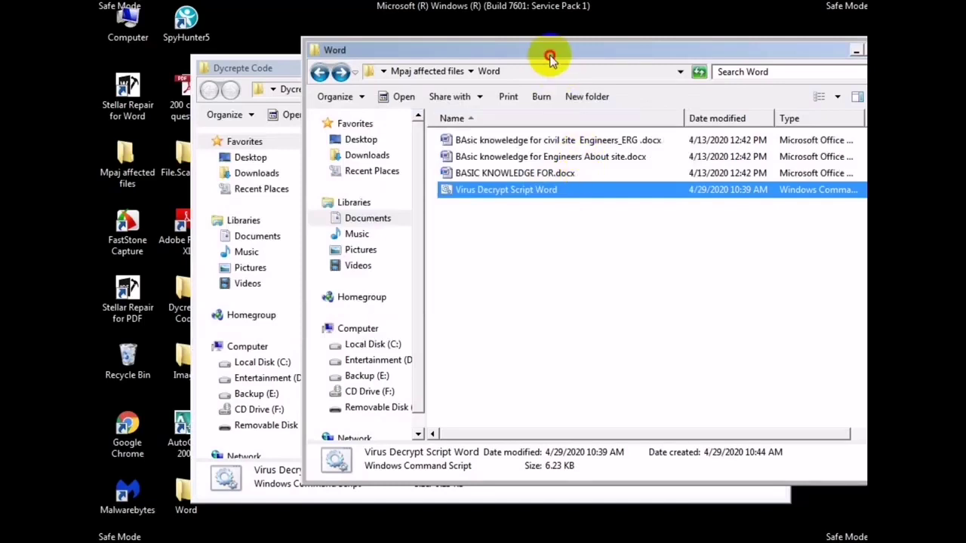
Step: Reposition the Word folder window and try to open BAsic knoweledge for civil site Engineers_ERG .docx
drag(549, 58, 355, 55)
drag(521, 438, 583, 439)
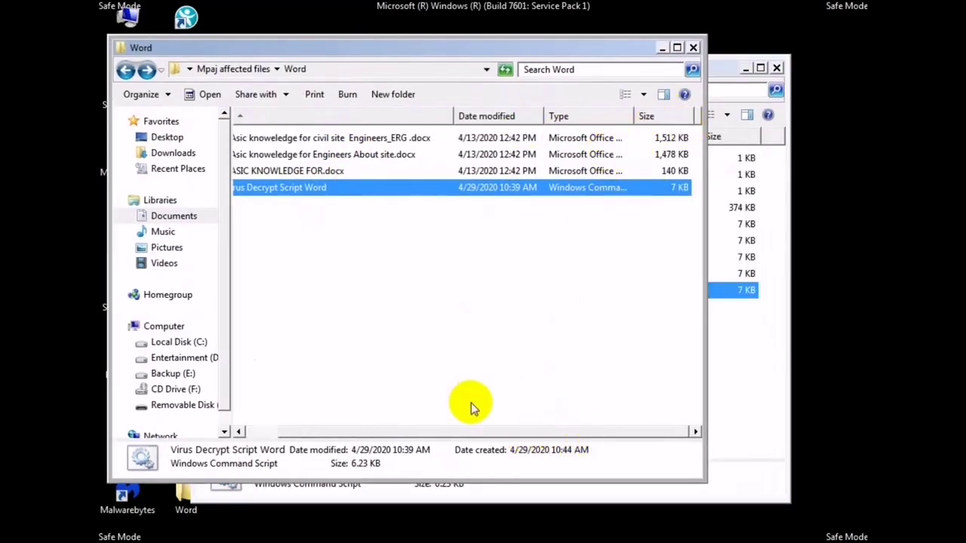
drag(470, 428, 324, 384)
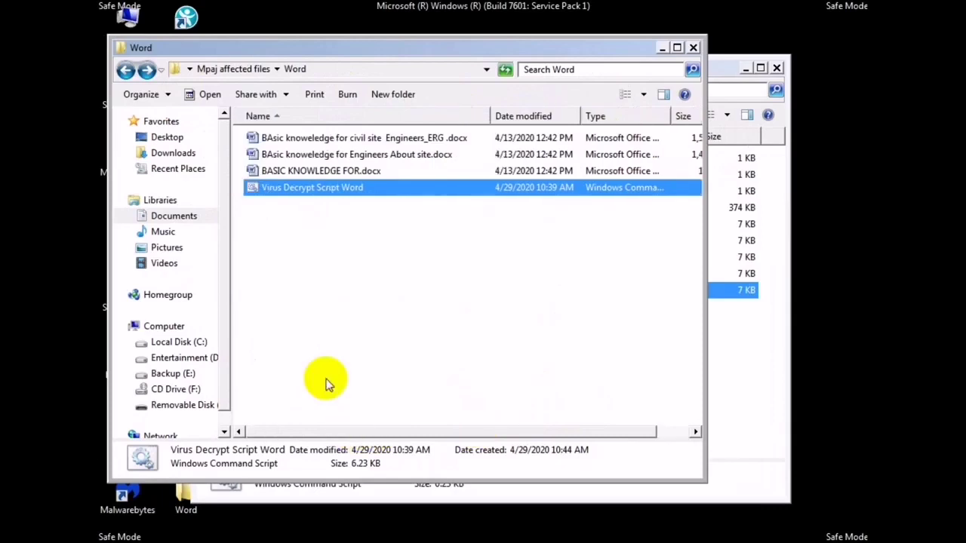
click(294, 140)
right_click(294, 136)
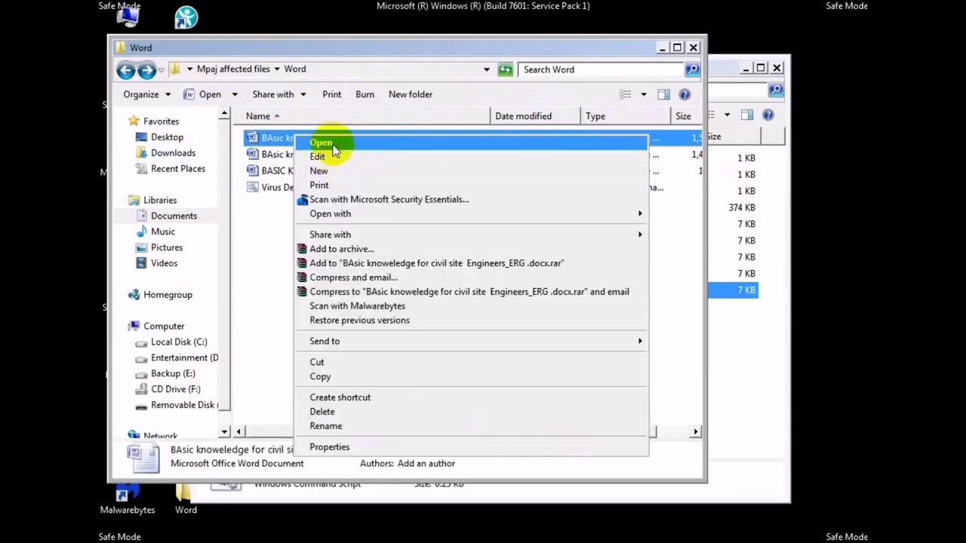
click(333, 145)
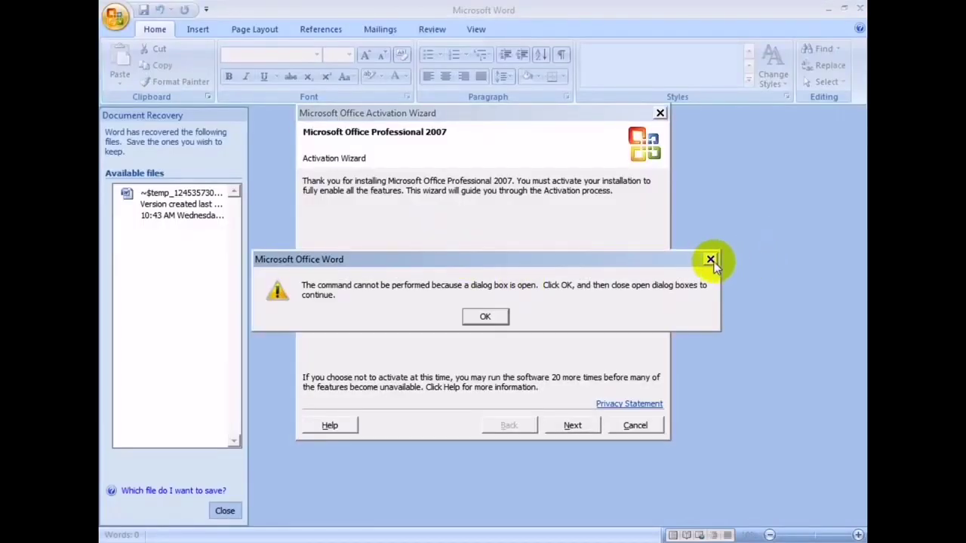
Step: Dismiss the activation wizard and error dialogs, decline recovering the document's contents, and close Microsoft Word
click(710, 260)
click(661, 114)
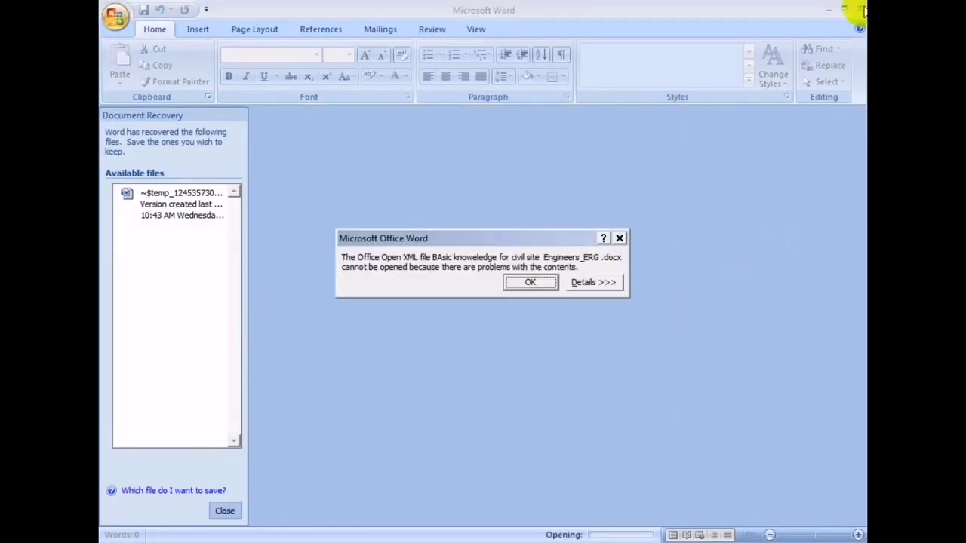
click(619, 238)
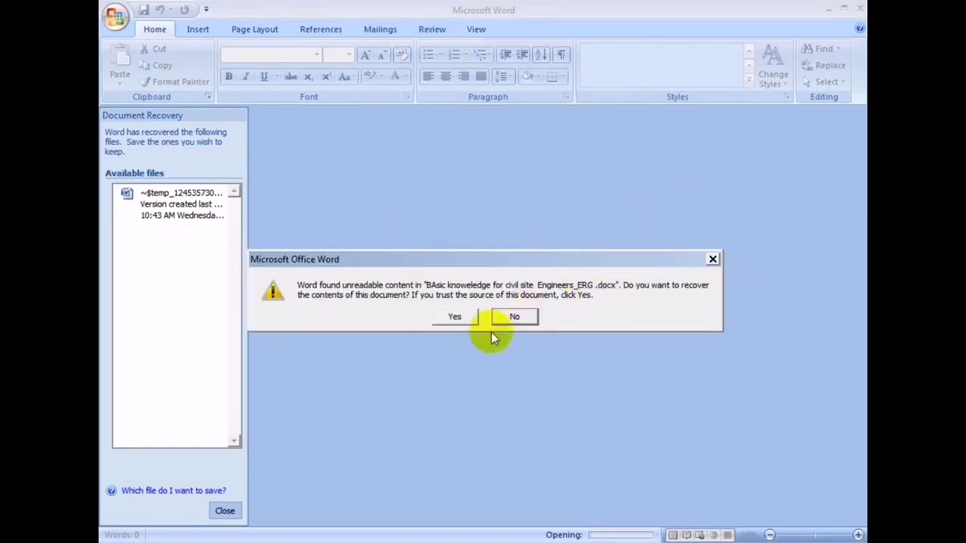
click(511, 317)
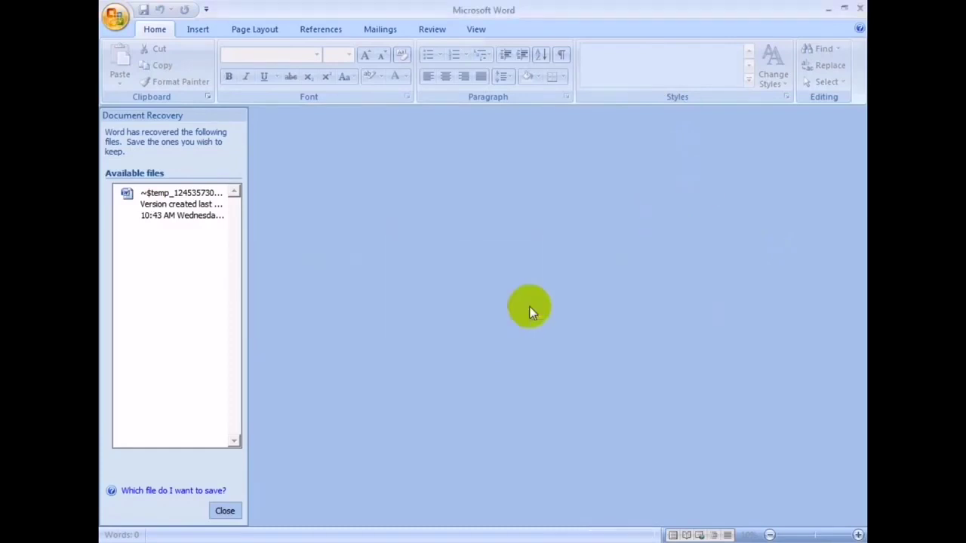
click(860, 9)
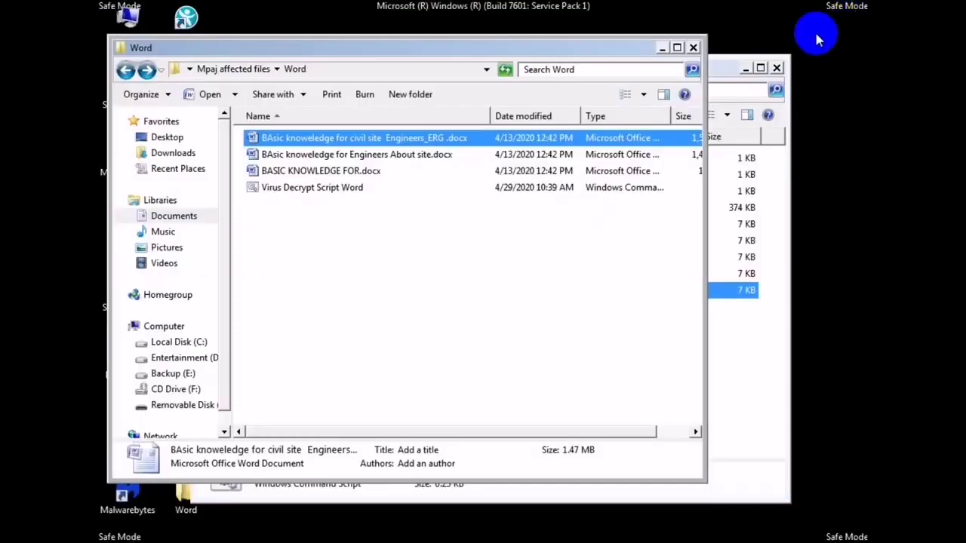
Step: Close the Word and Dycrepte Code folder windows and launch Stellar Repair for Word from the desktop
click(692, 49)
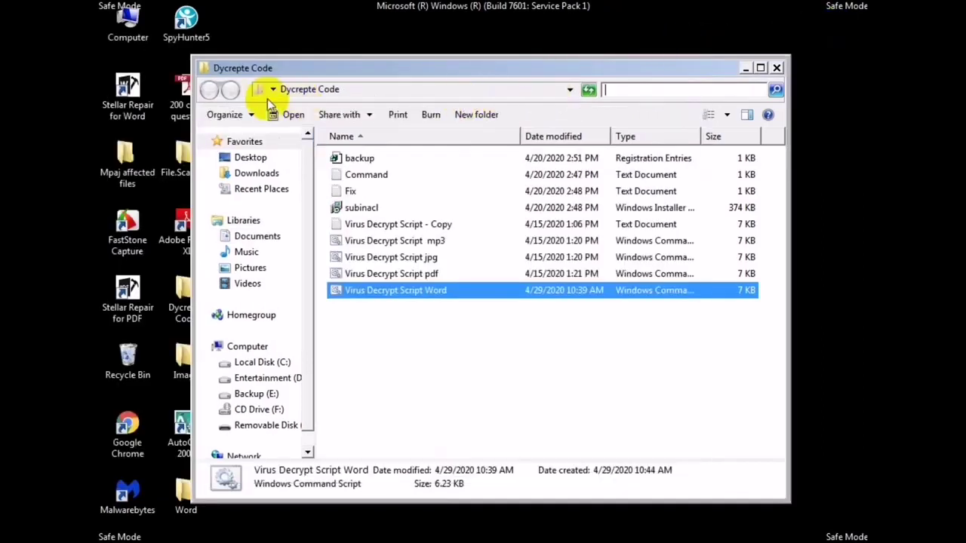
click(778, 69)
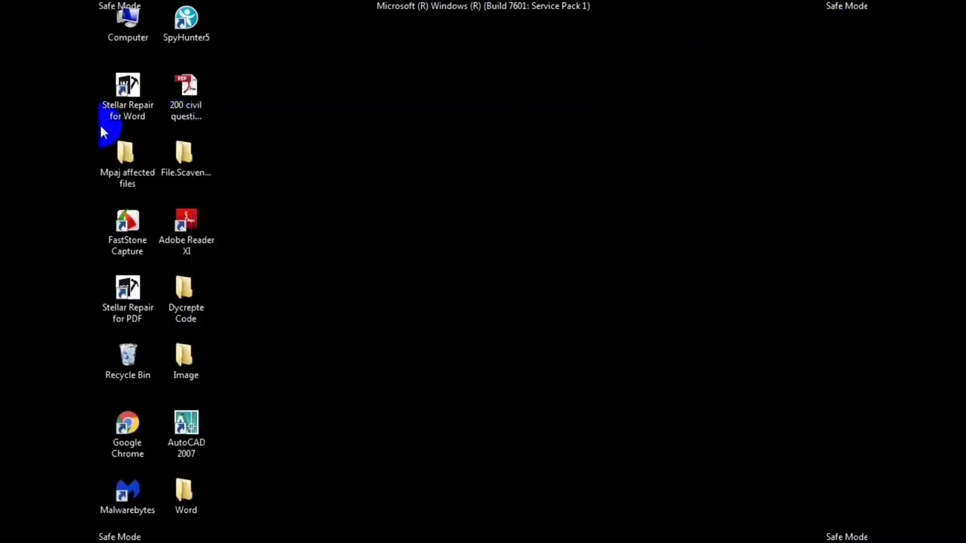
click(118, 90)
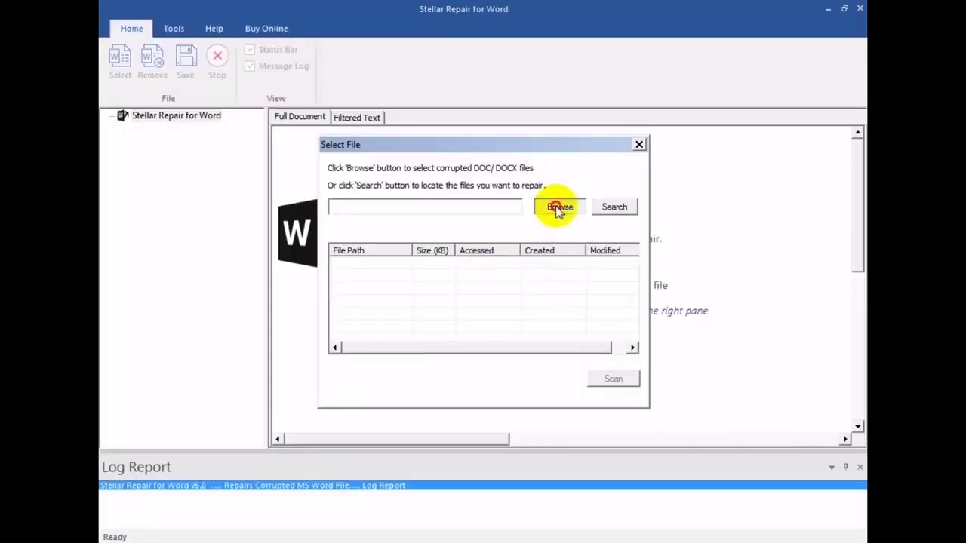
Step: Add all three .docx files from the Word subfolder of Mpaj affected files on the desktop and scan them
click(559, 208)
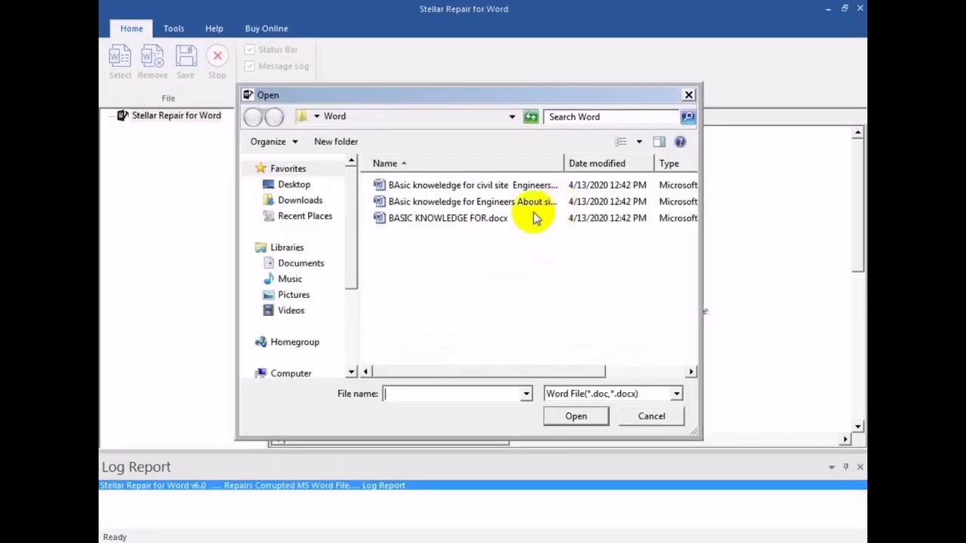
click(308, 187)
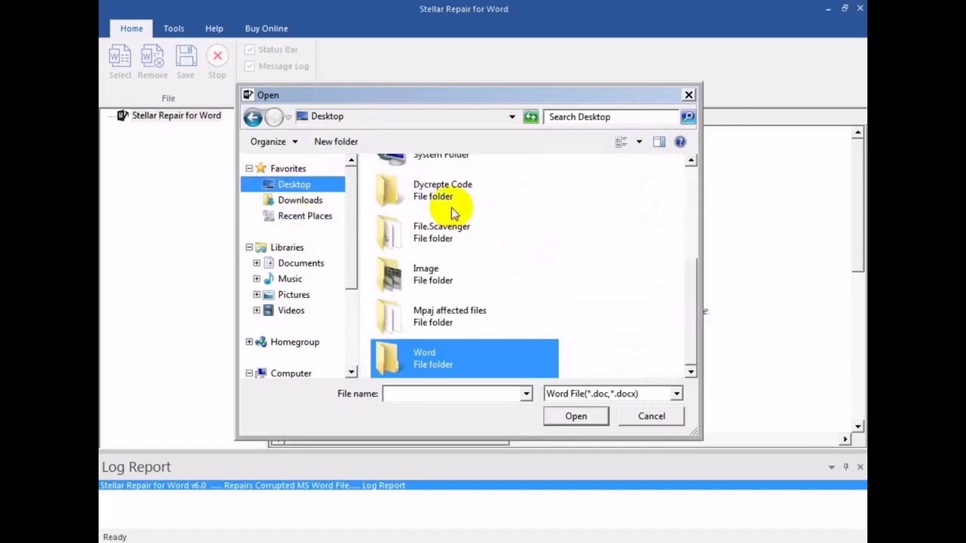
mouse_move(687, 294)
mouse_down()
mouse_move(672, 194)
mouse_move(681, 183)
mouse_move(692, 289)
mouse_up()
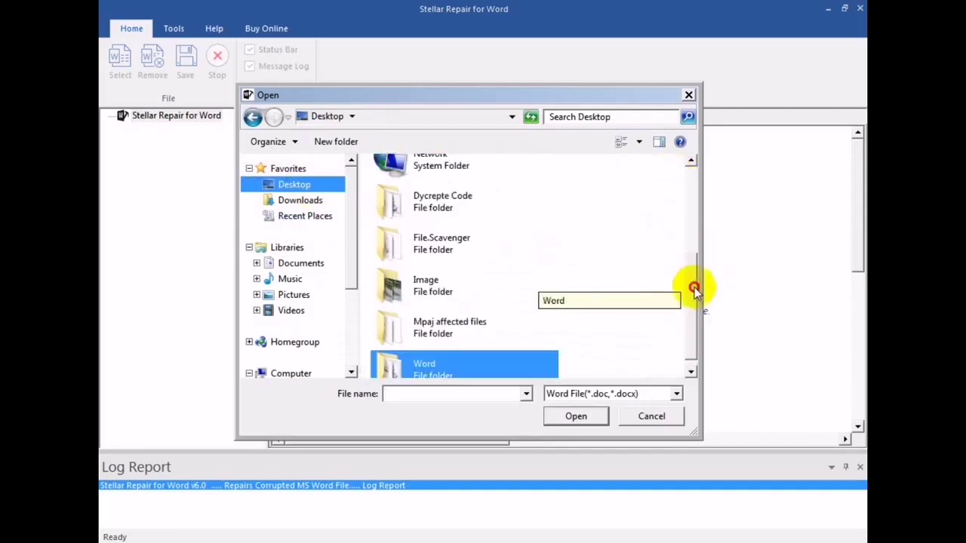
double_click(431, 332)
double_click(400, 216)
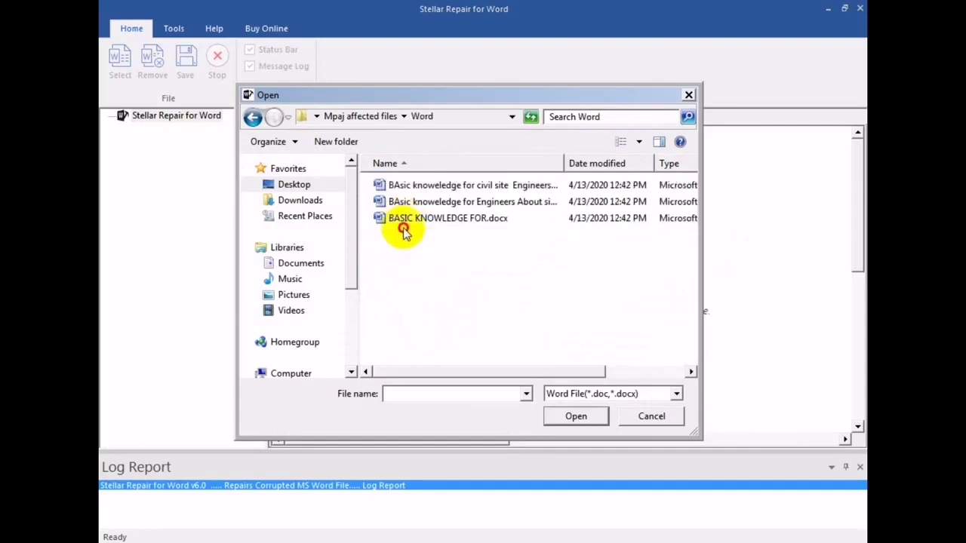
drag(388, 249, 431, 205)
click(591, 421)
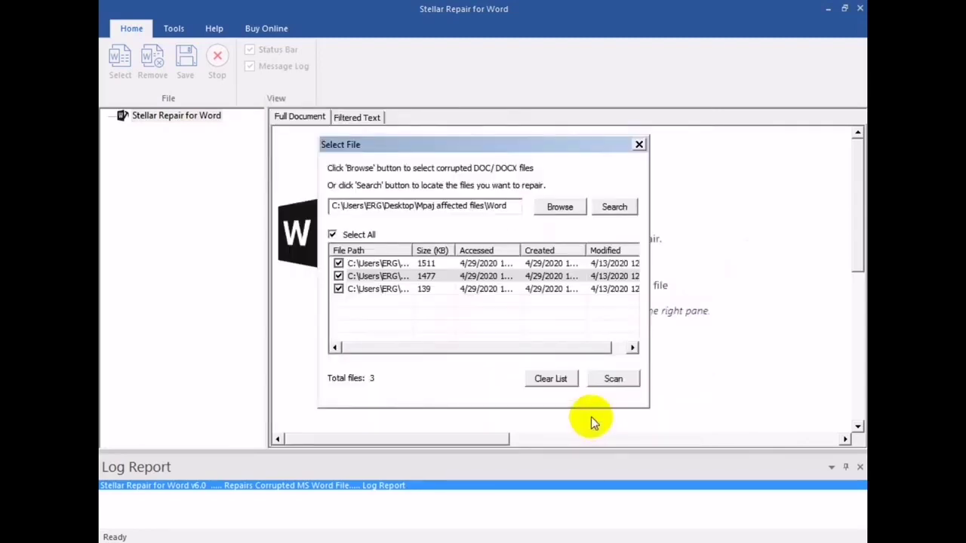
click(612, 379)
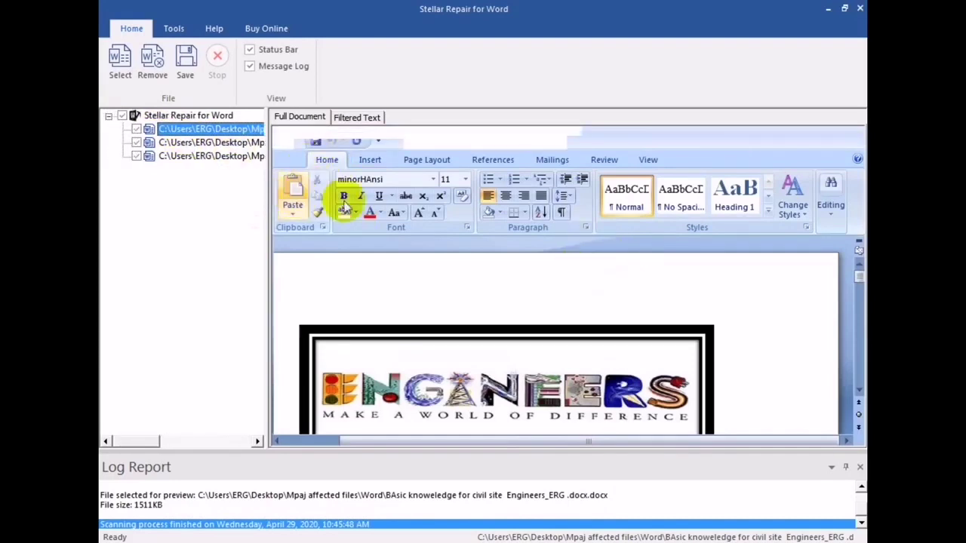
Step: Look through the repaired preview of BAsic knoweledge for civil site Engineers_ERG .docx down to its last page
drag(858, 274, 851, 400)
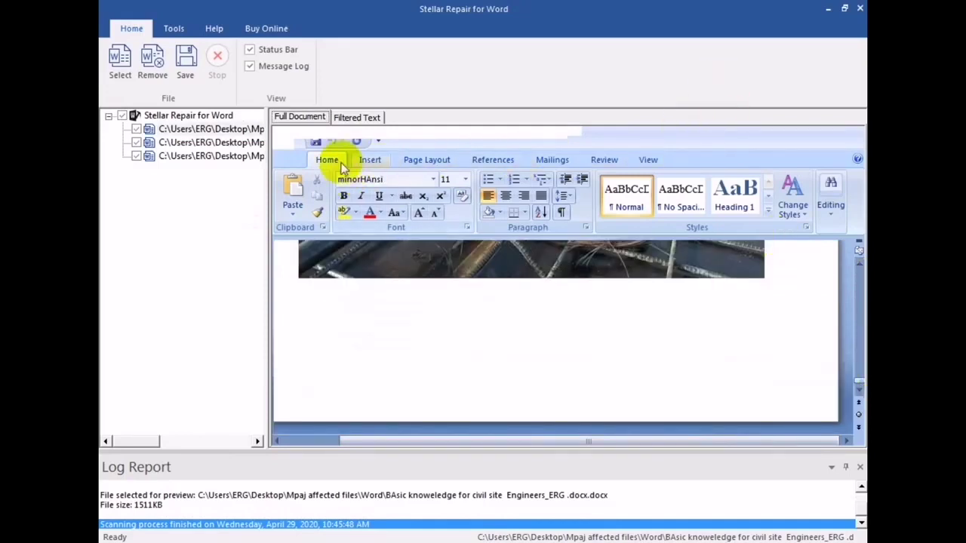
click(292, 207)
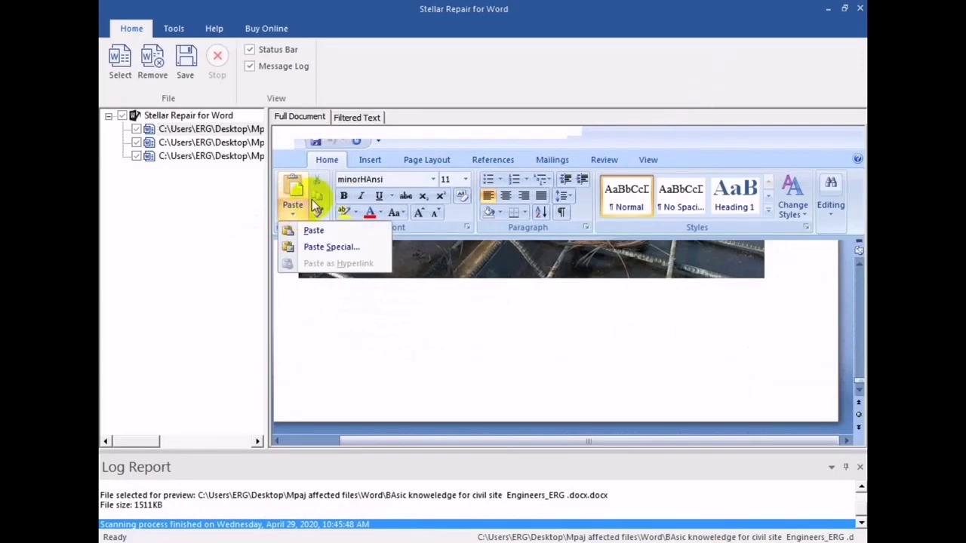
click(492, 159)
Step: Preview the repaired BAsic knoweledge for Engineers About site.docx, and return to the first scanned document in the list
click(214, 143)
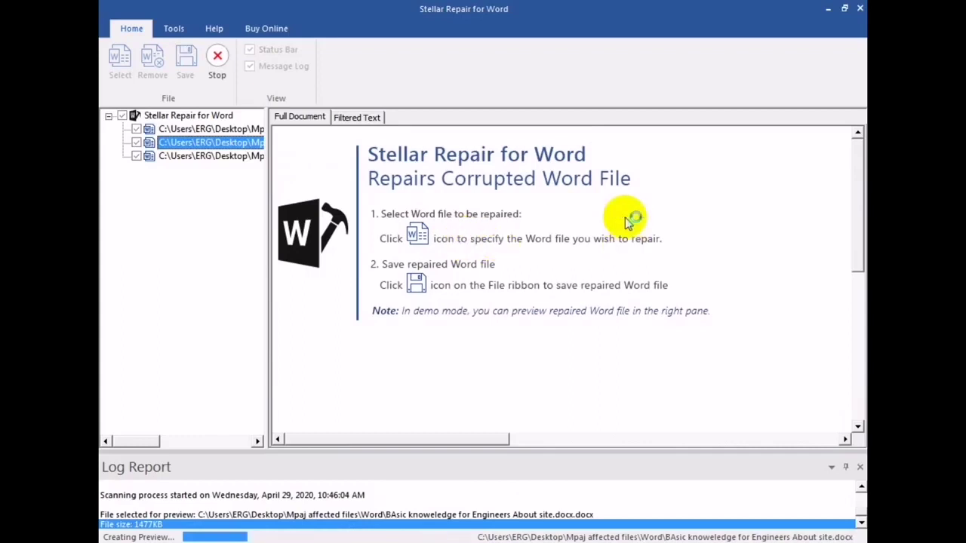
click(861, 255)
mouse_move(861, 255)
mouse_down()
mouse_move(862, 285)
mouse_move(855, 265)
mouse_up()
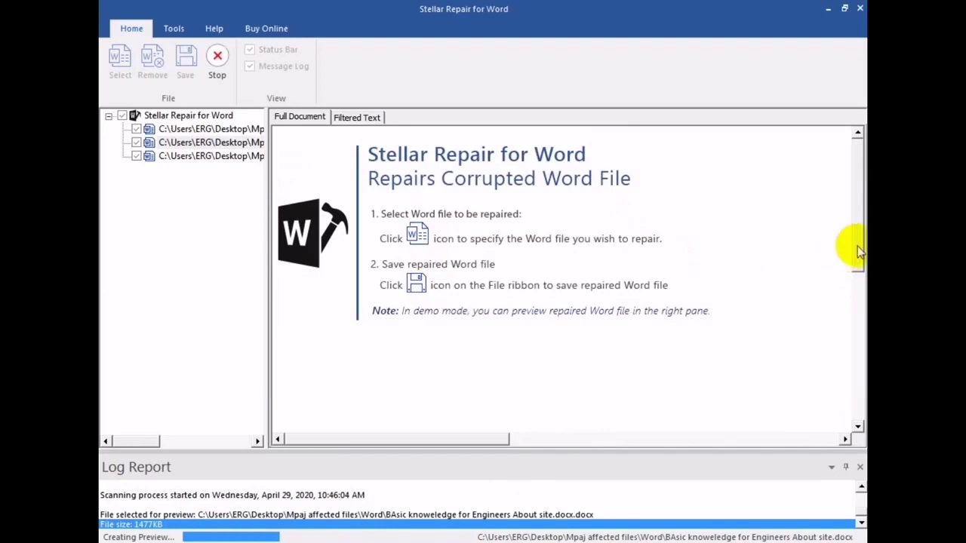
drag(858, 246, 860, 279)
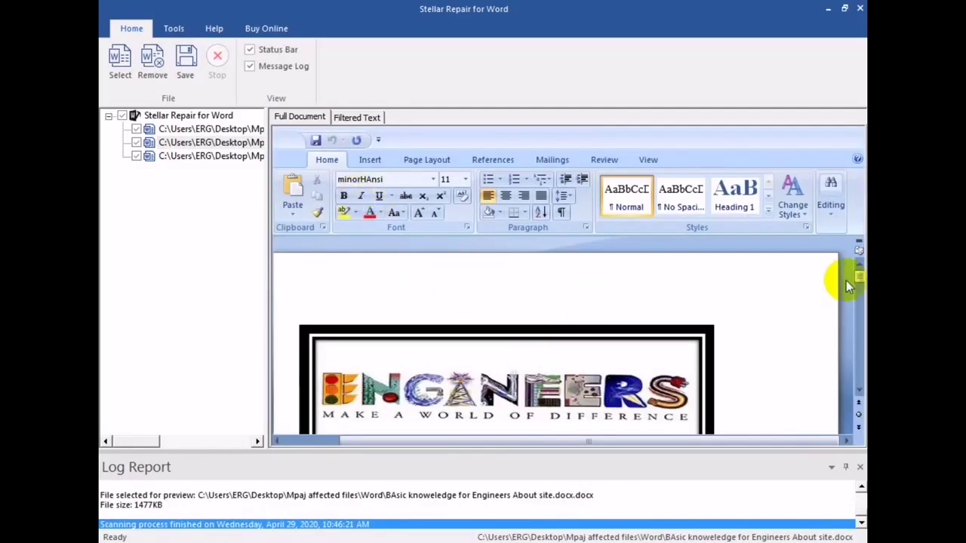
drag(858, 270, 812, 251)
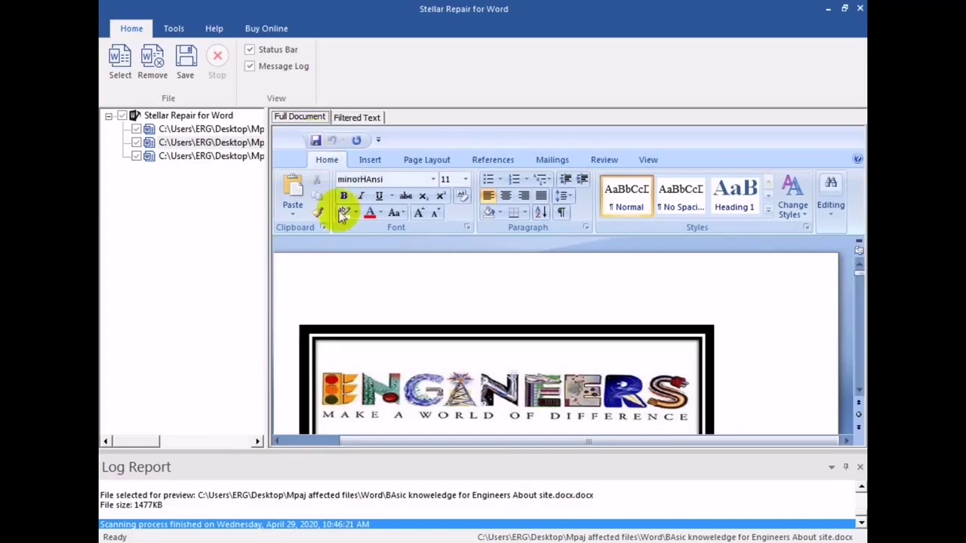
drag(858, 271, 841, 259)
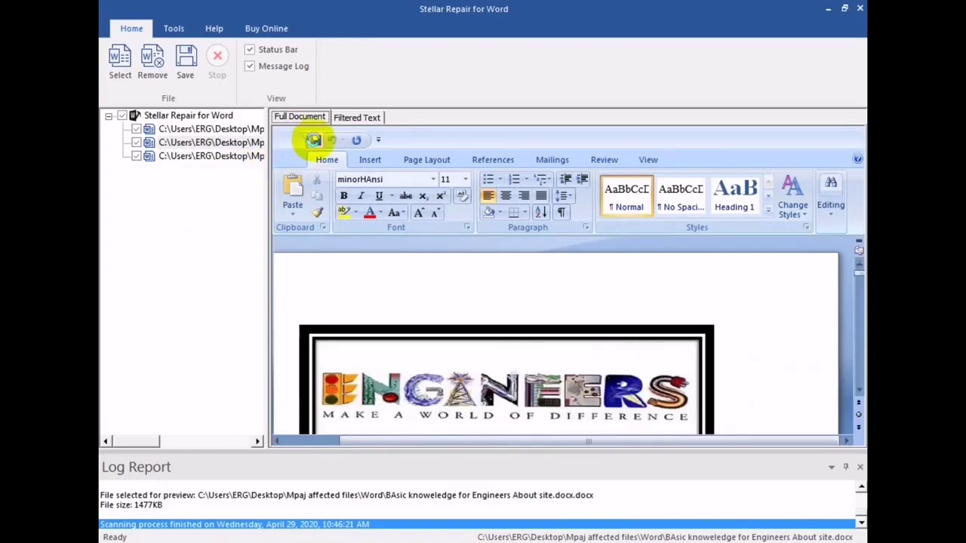
click(179, 144)
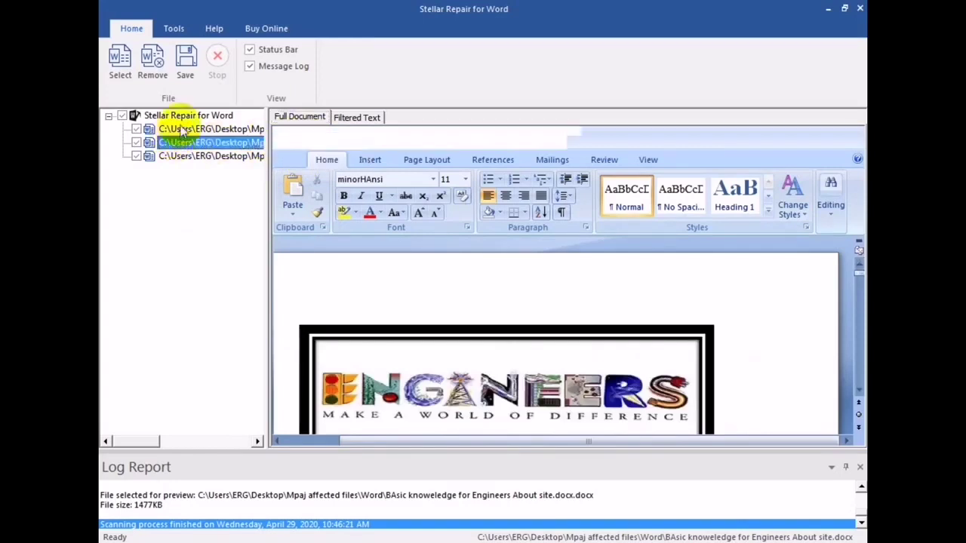
click(185, 130)
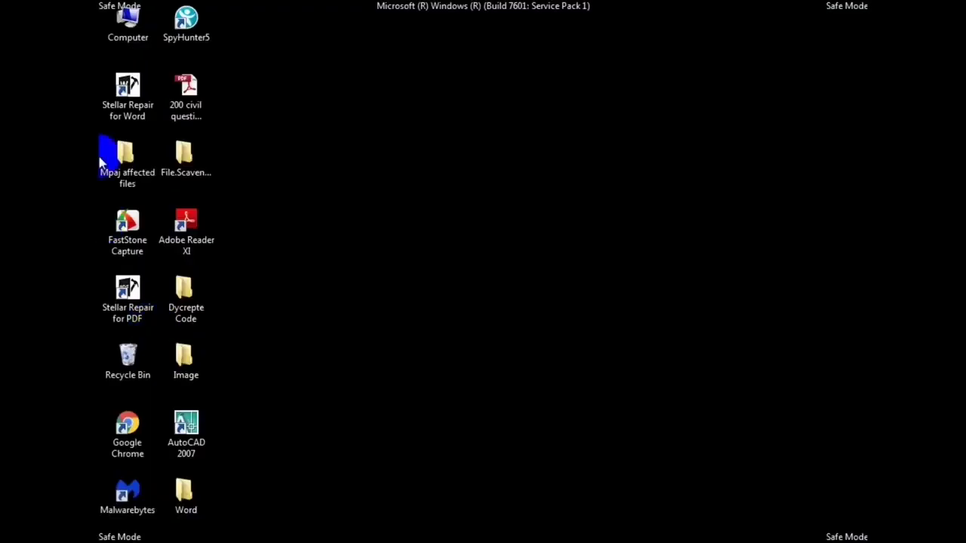
Step: Open the Word subfolder of Mpaj affected files and try opening BAsic knoweledge for Engineers About site.docx from it
double_click(125, 153)
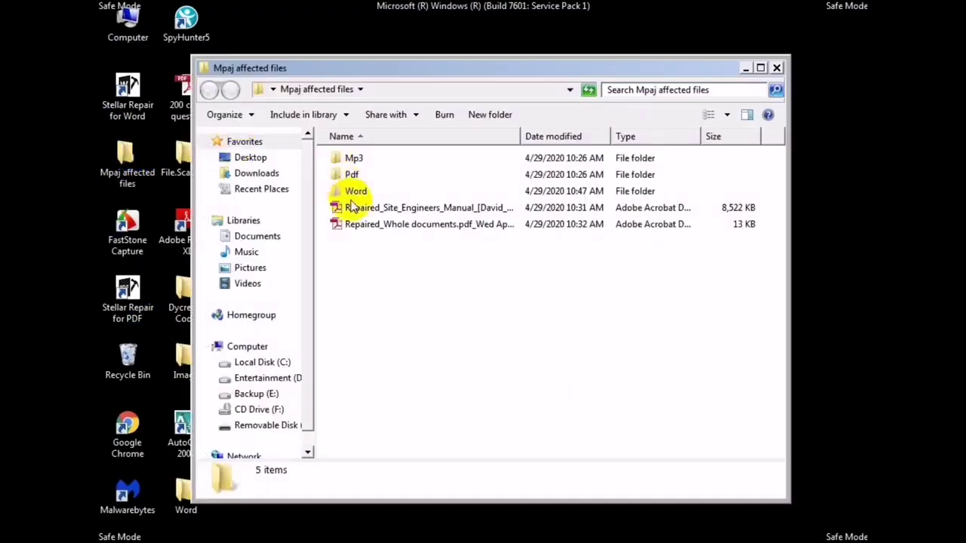
double_click(356, 190)
click(370, 179)
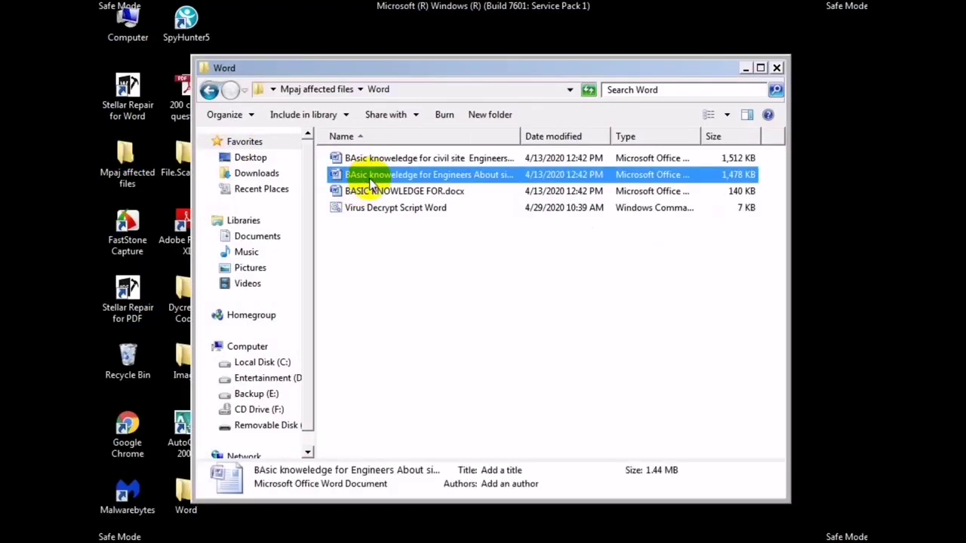
double_click(369, 178)
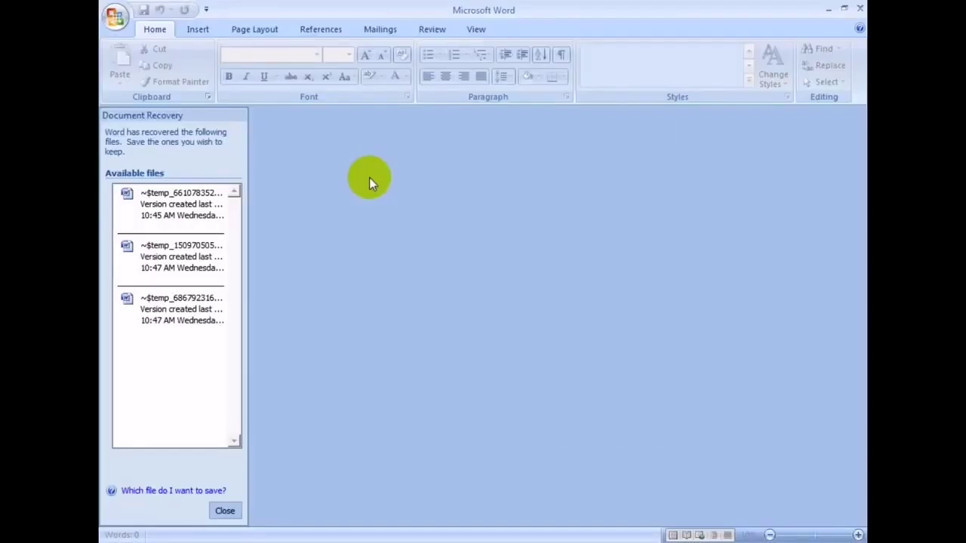